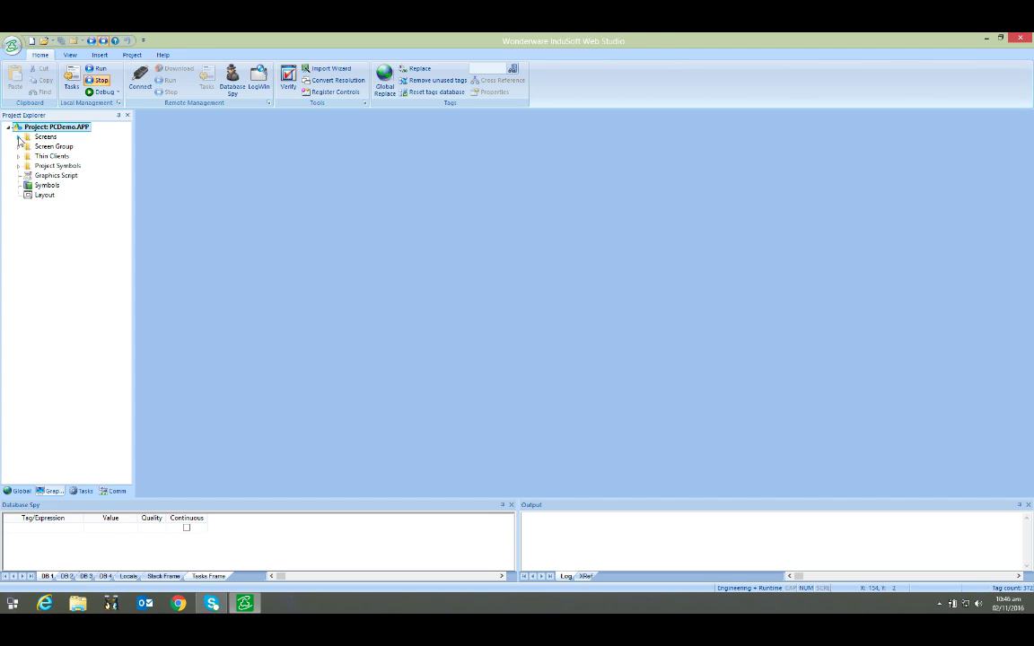
Open the eight Industries screens, from Energy through Wind, from the Screens folder.
left_click(18, 138)
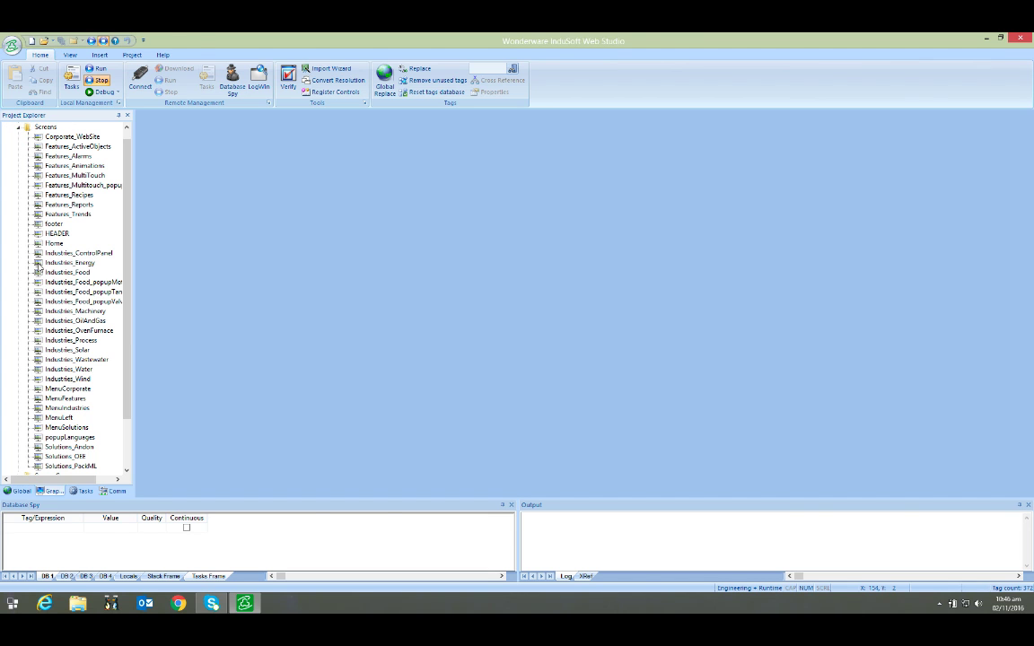
double_click(40, 262)
double_click(39, 272)
double_click(39, 282)
double_click(39, 321)
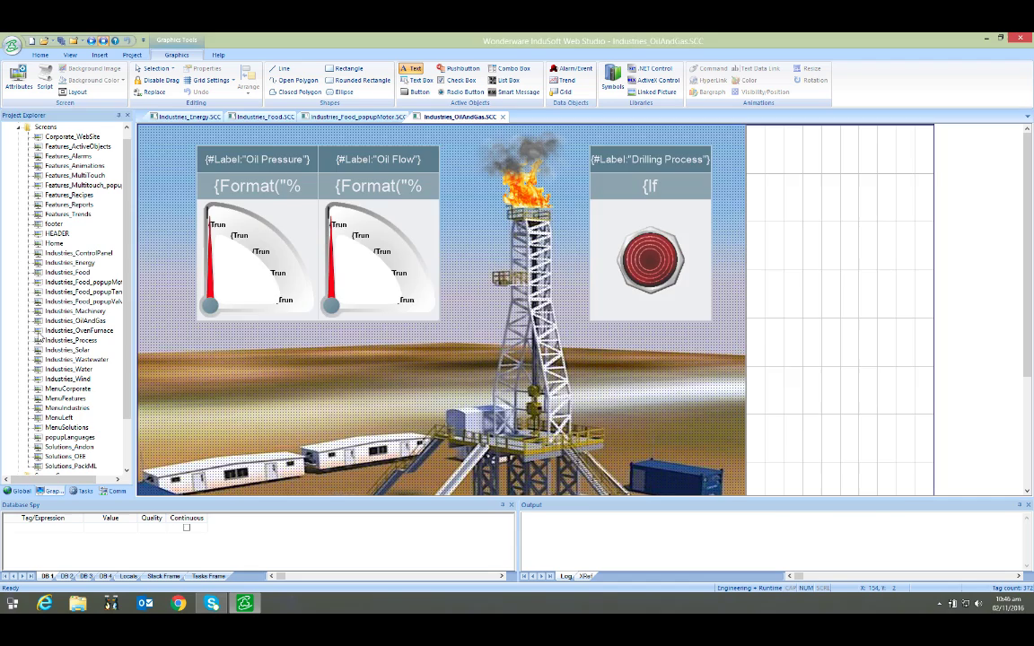
double_click(39, 330)
double_click(39, 349)
double_click(39, 359)
double_click(39, 379)
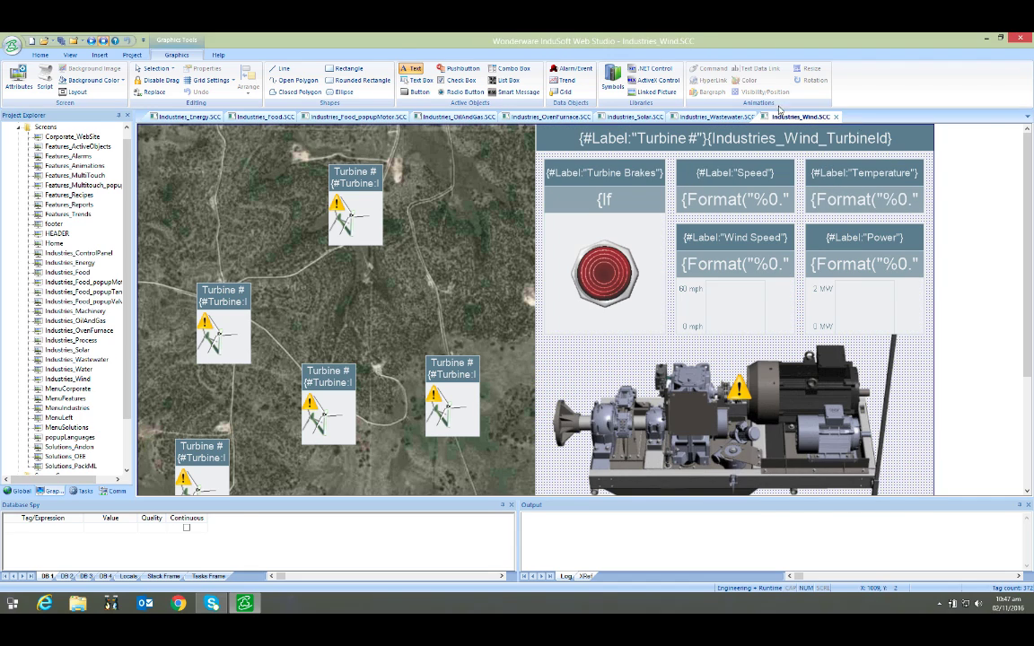
Close every open Industries screen tab without saving changes.
left_click(837, 116)
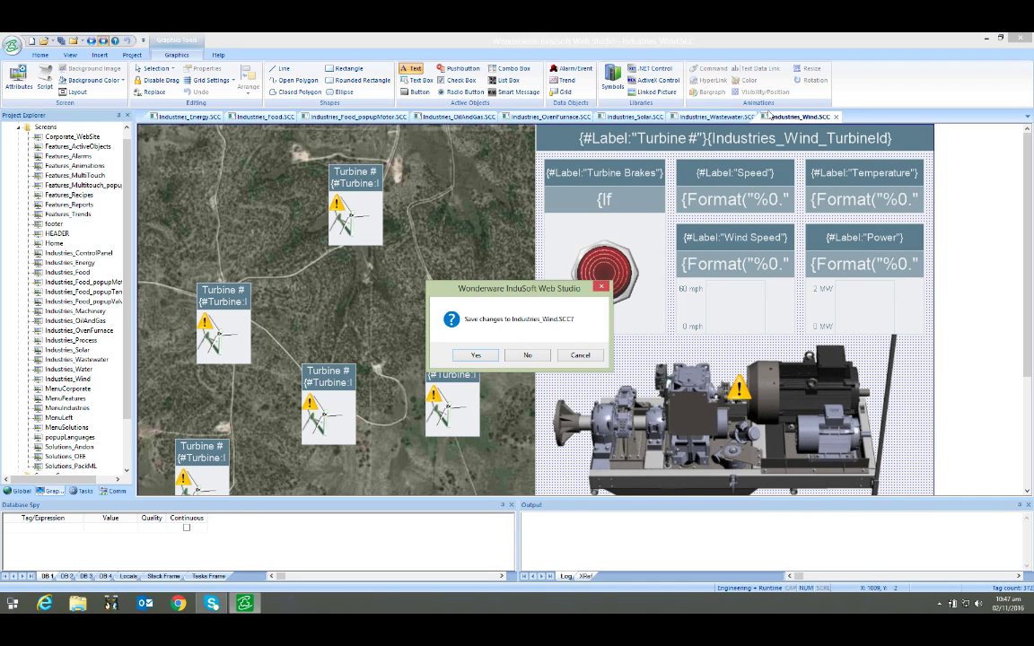
key("Return")
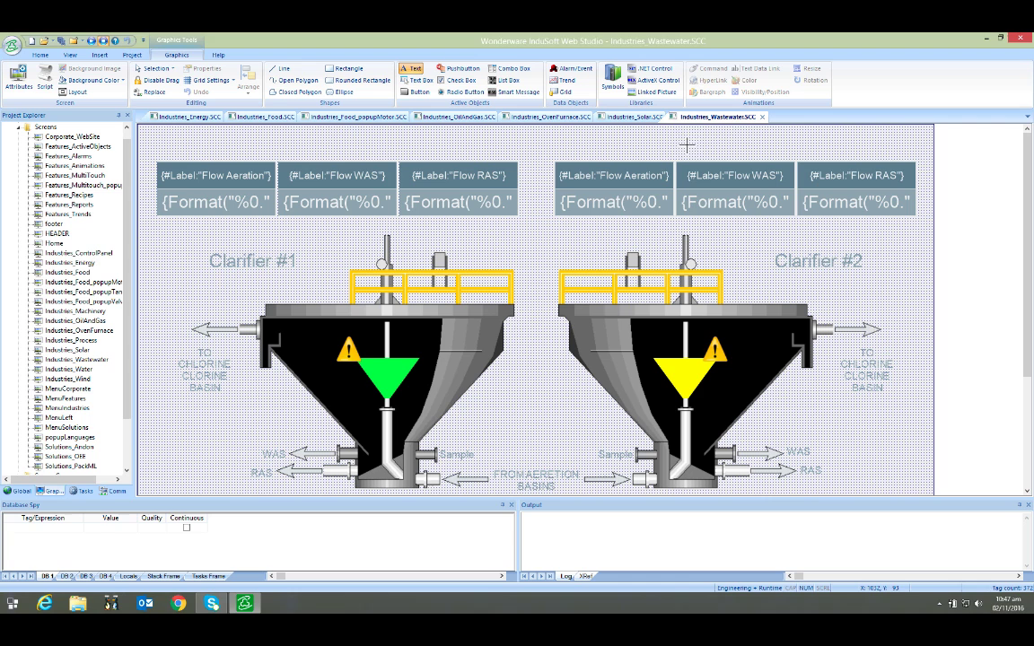
left_click(763, 117)
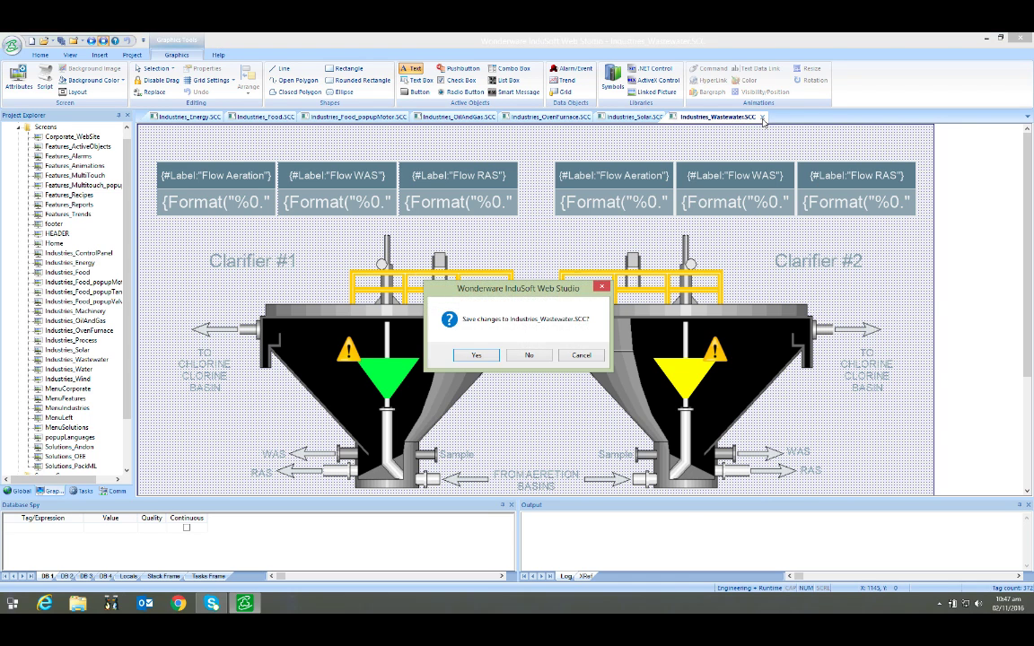
key("Return")
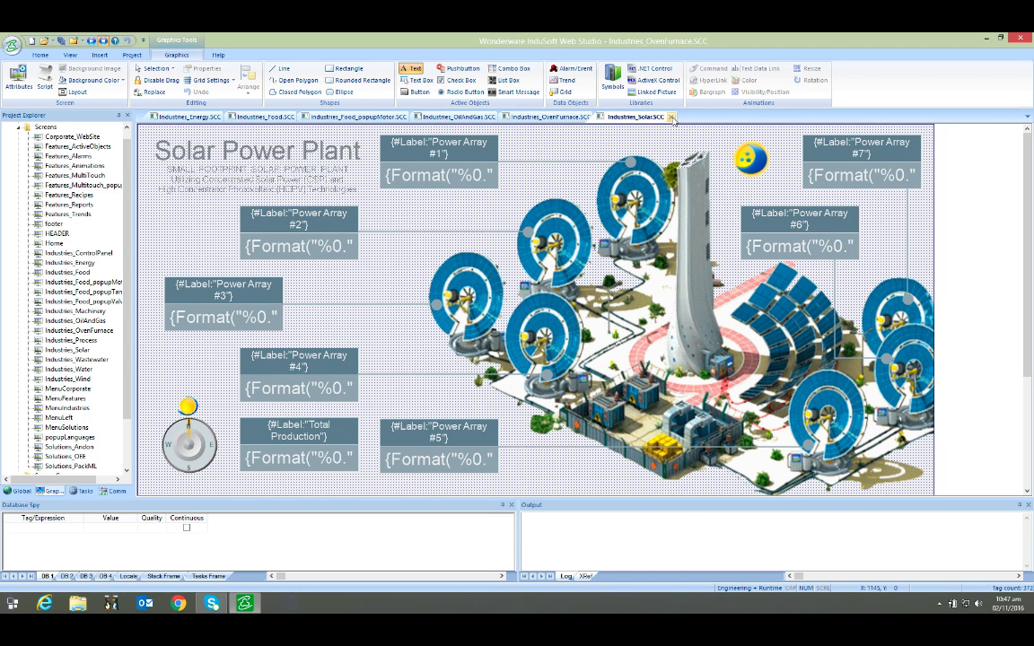
left_click(671, 117)
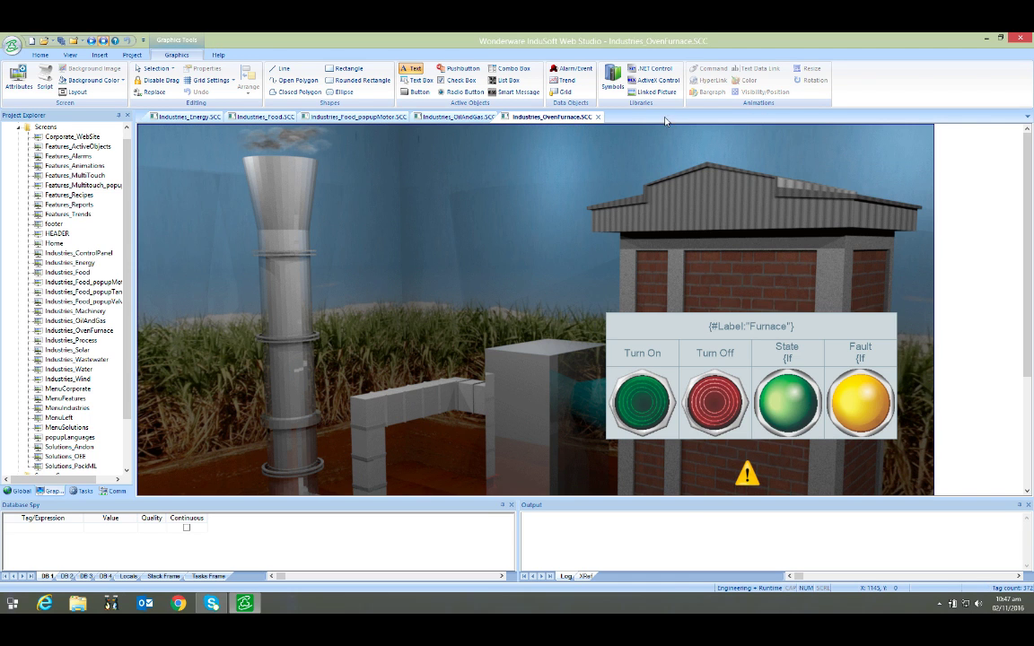
left_click(598, 117)
key("Return")
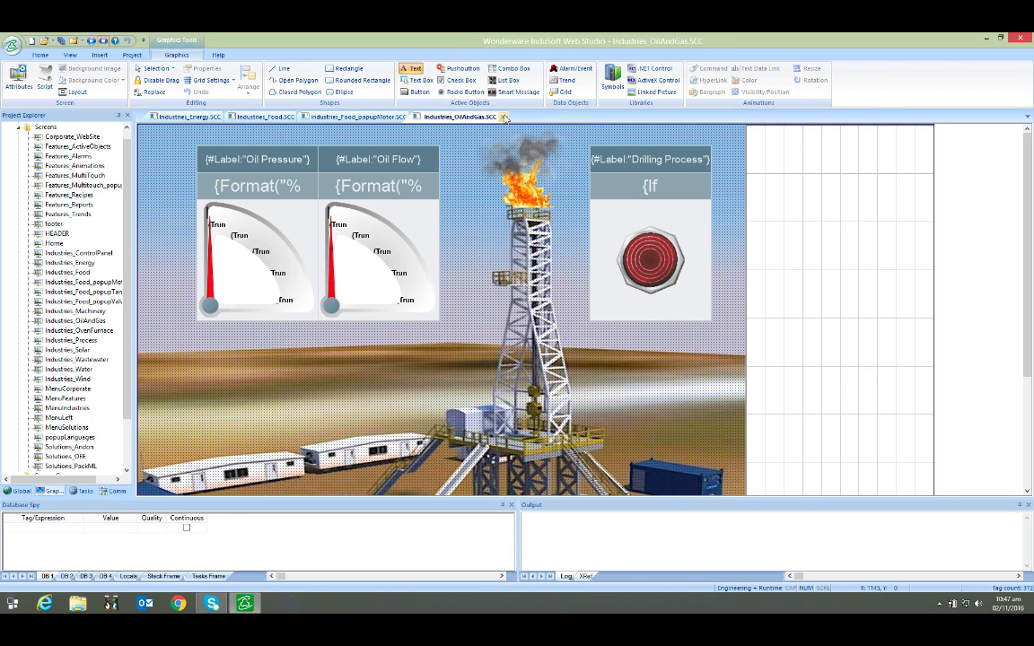
left_click(505, 117)
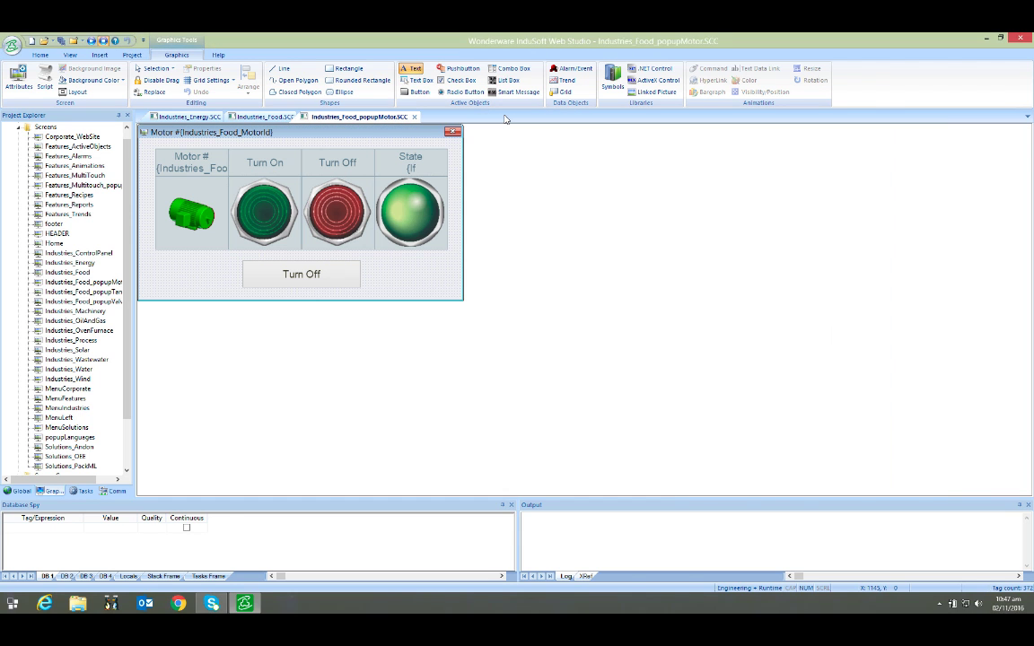
left_click(414, 118)
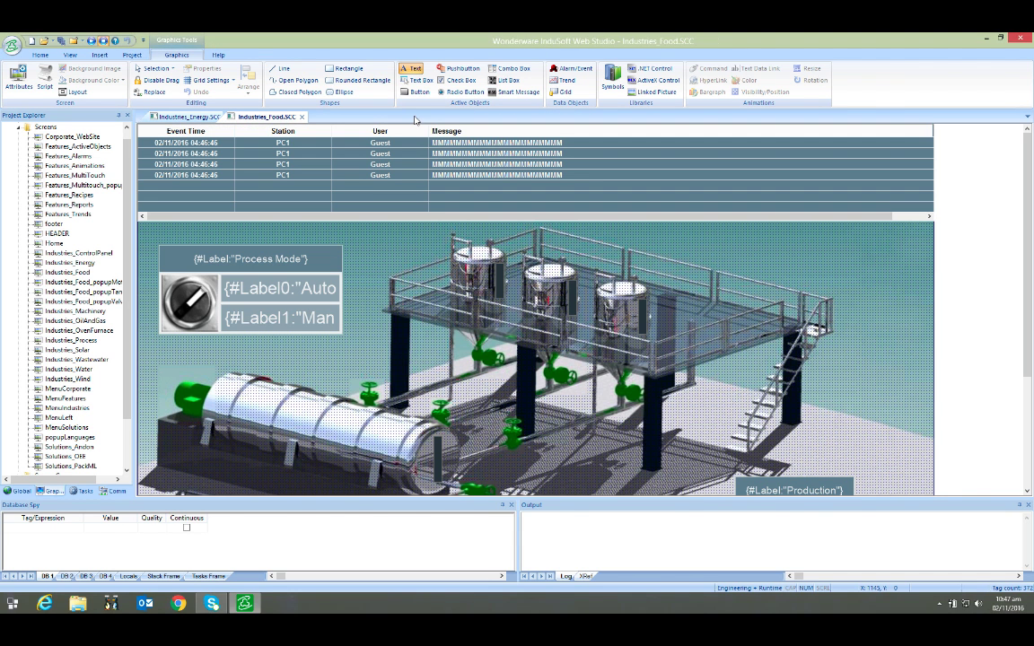
left_click(302, 118)
key("Return")
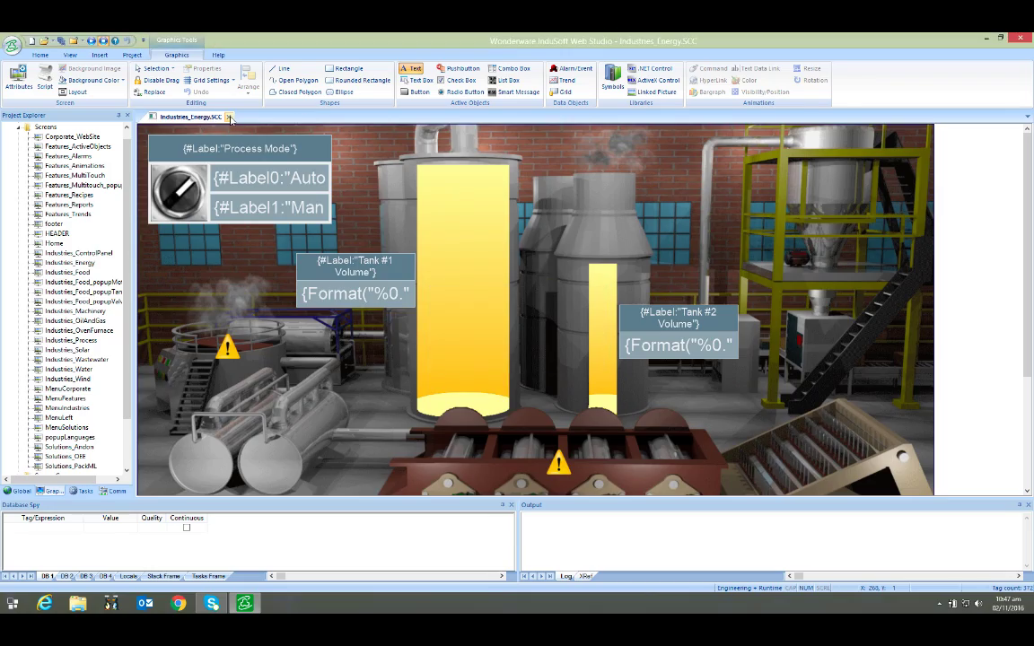
left_click(229, 118)
Discard the Energy screen's changes, run the project locally and open its Features section.
key("Return")
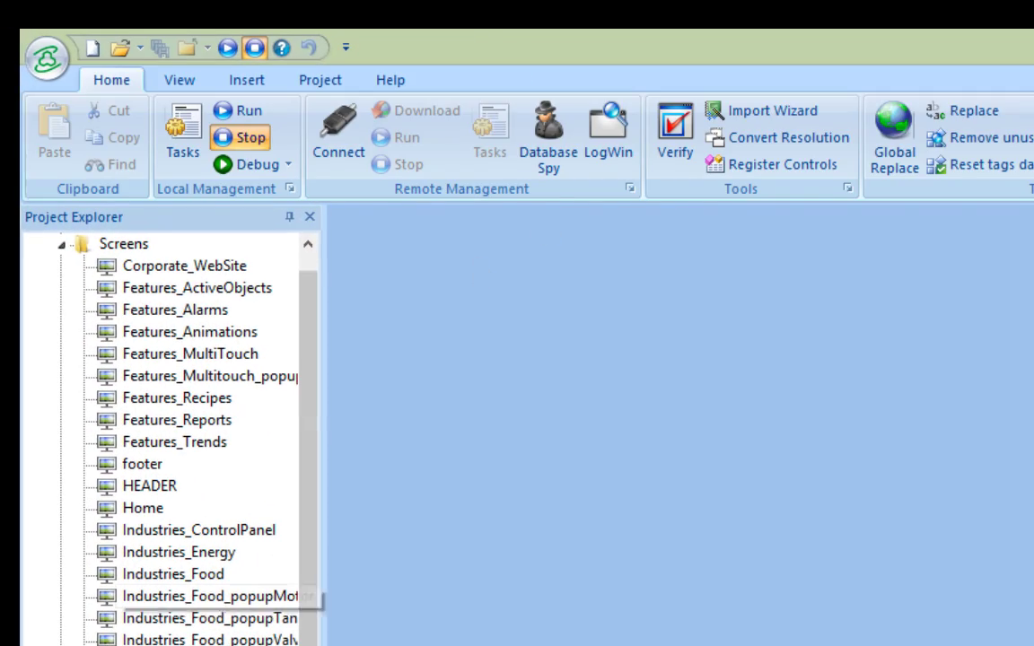
left_click(230, 109)
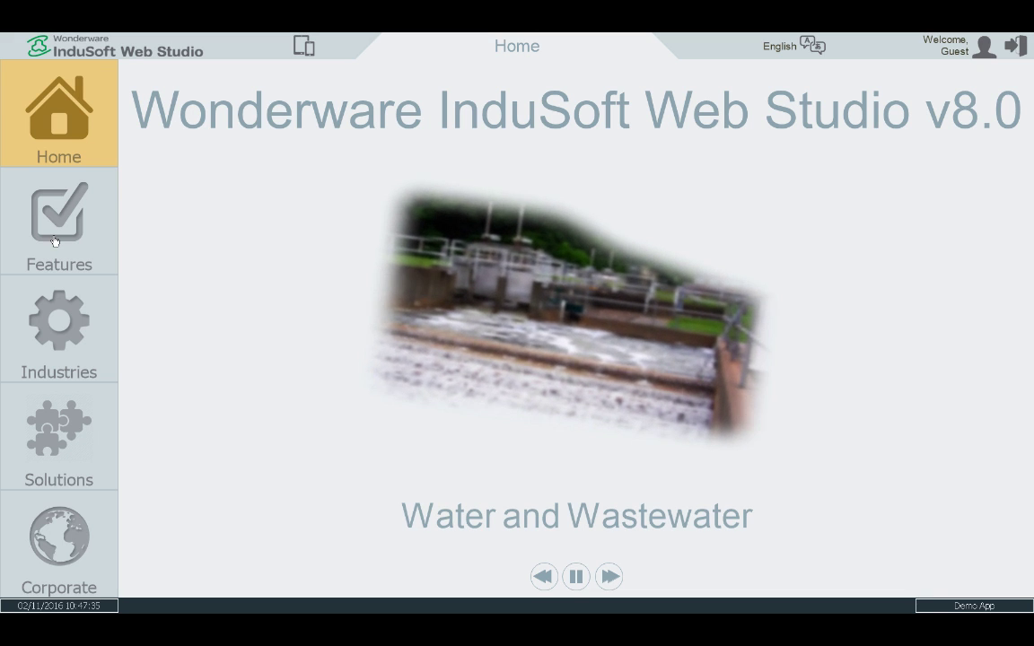
left_click(63, 229)
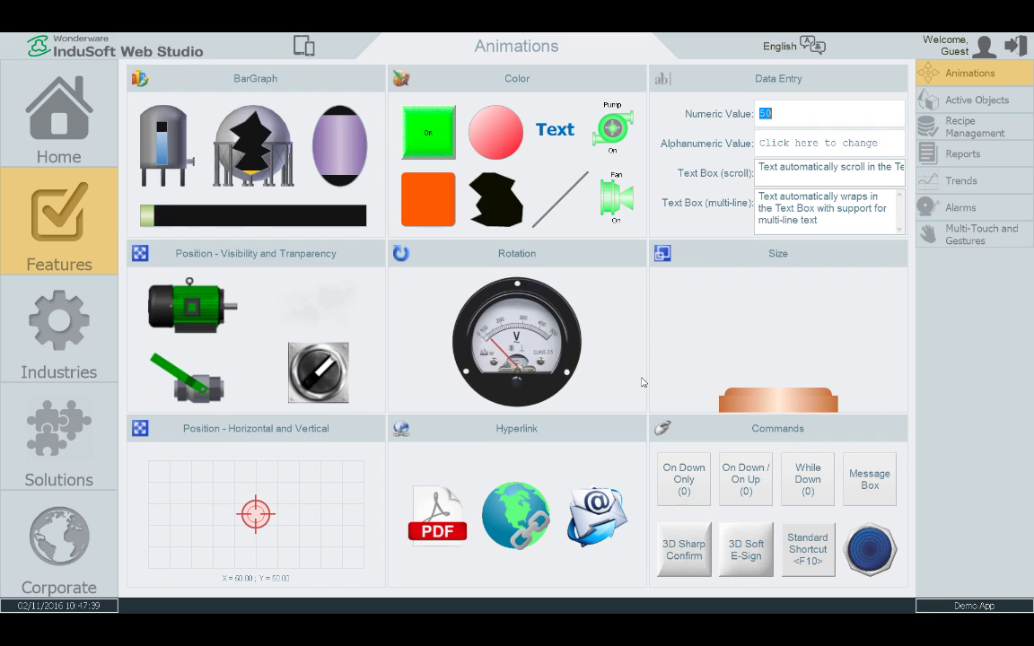
Browse the Active Objects, Recipe Management, Reports, Trends, Alarms and Multi-Touch demo pages.
left_click(977, 100)
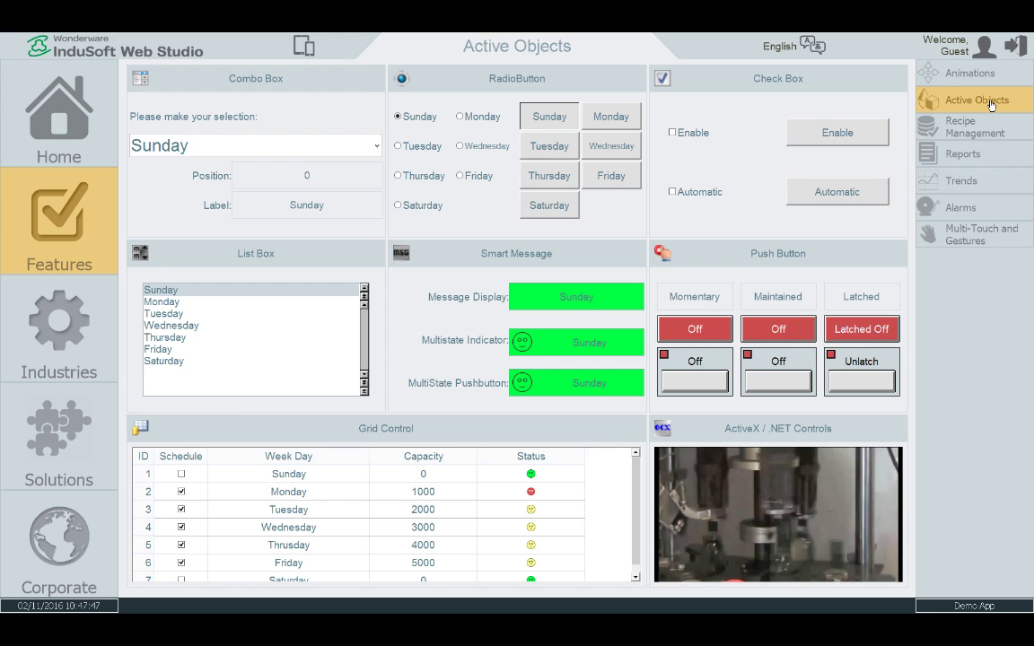
left_click(975, 132)
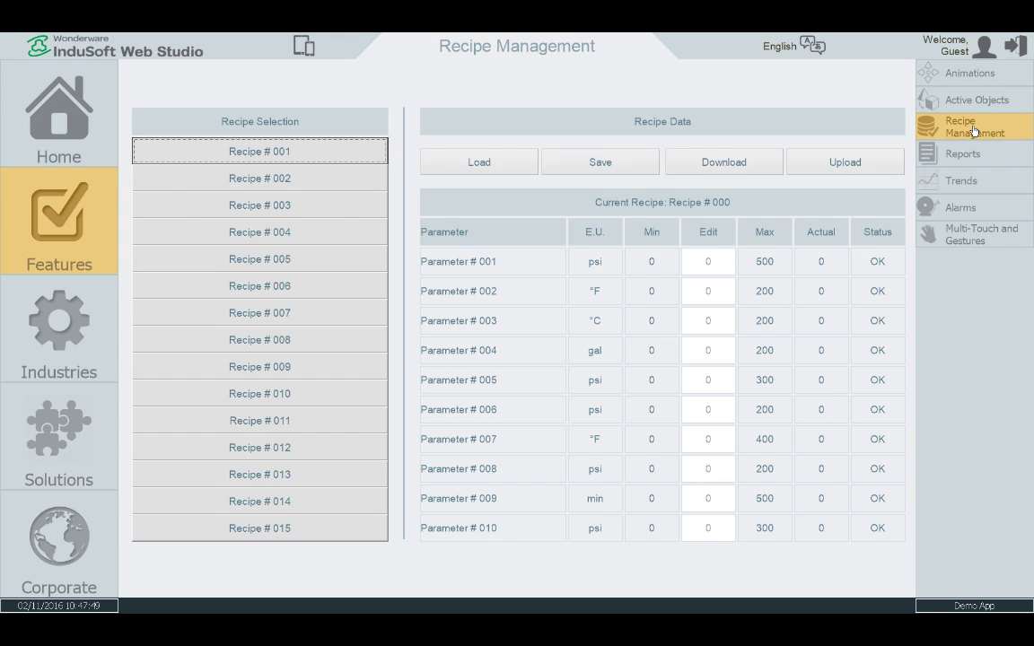
left_click(959, 157)
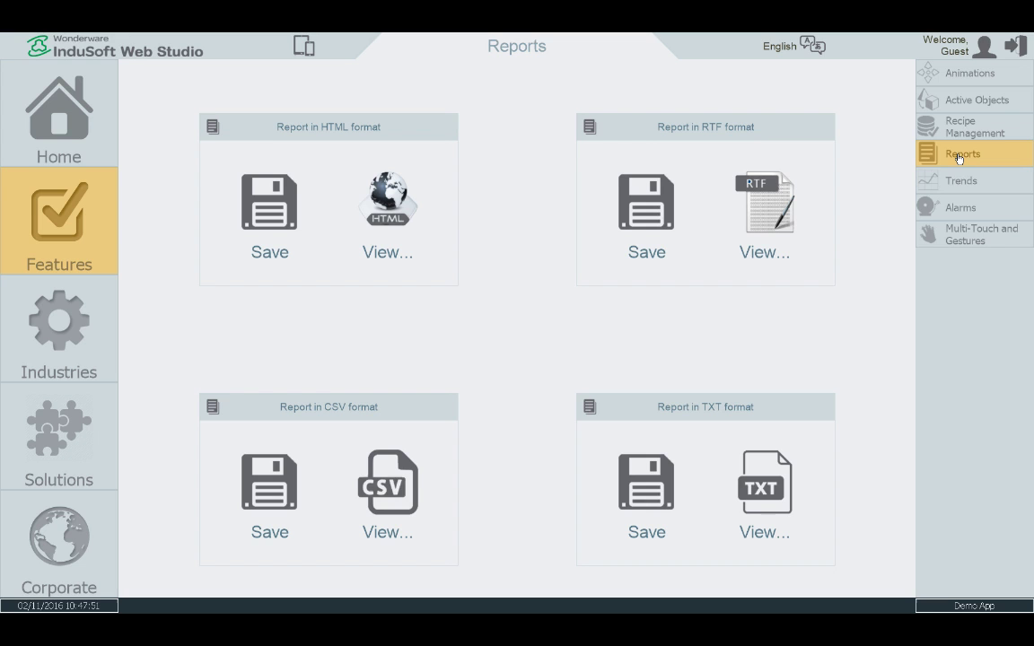
left_click(973, 185)
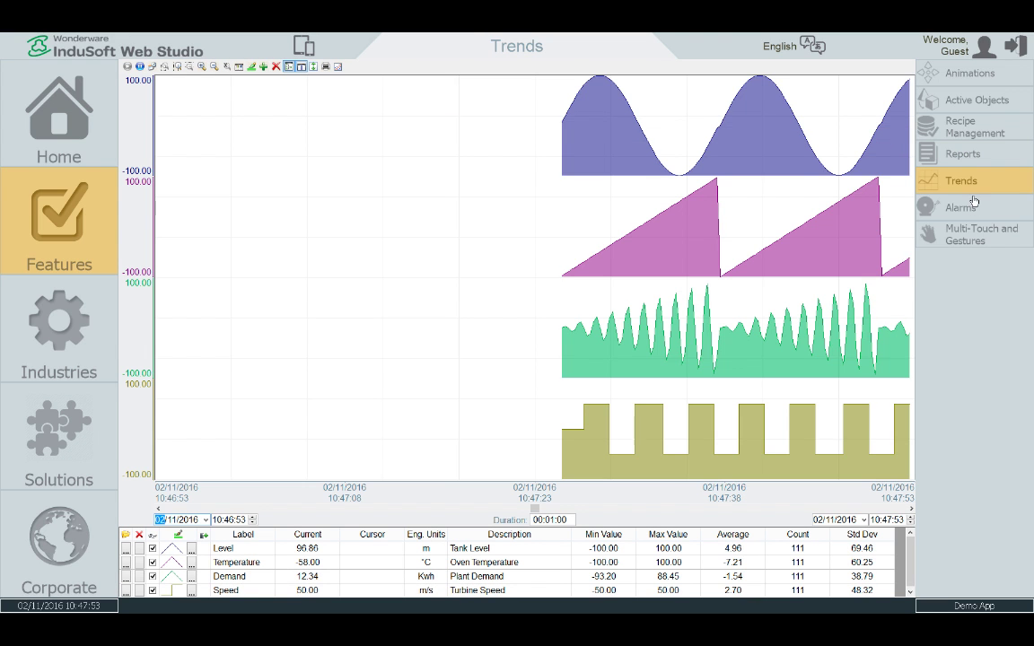
left_click(982, 217)
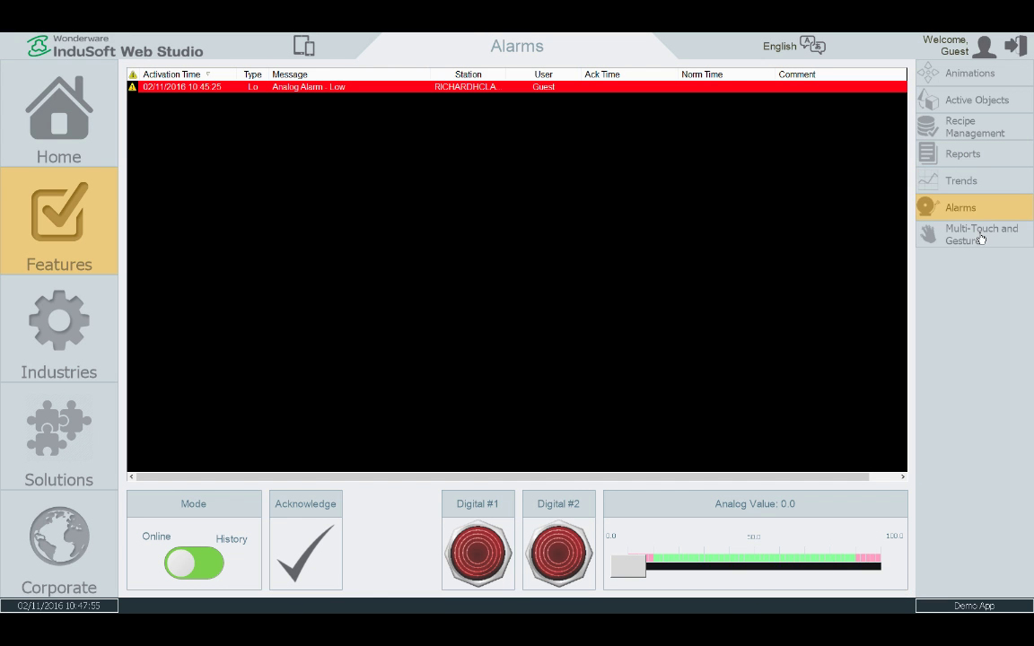
left_click(984, 239)
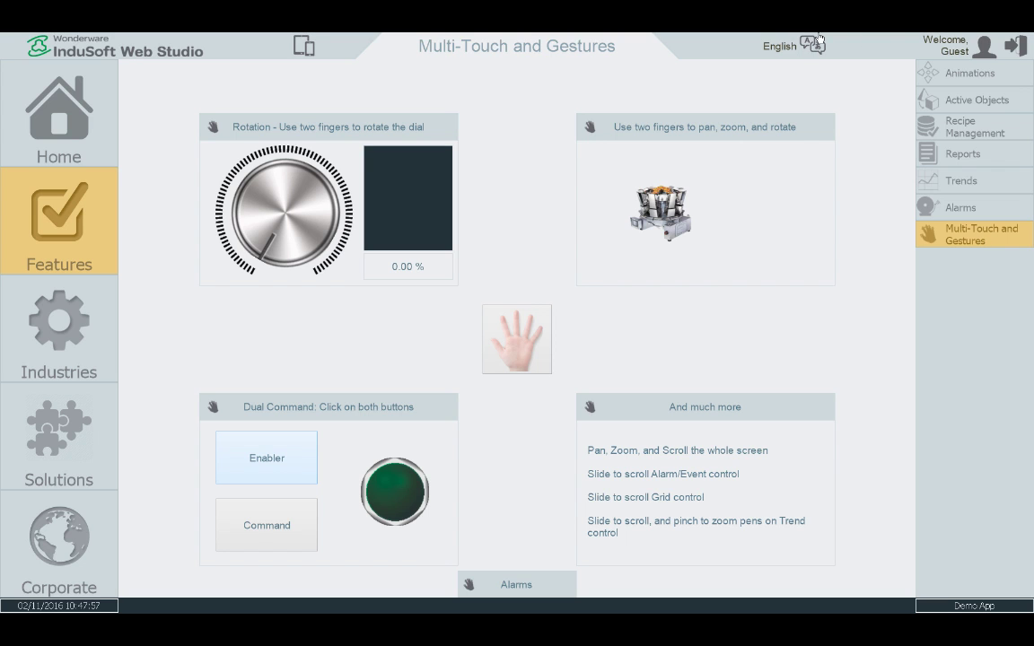
Switch the demo to Portuguese, view Activo Objectos and Animações, then switch back to English.
left_click(814, 48)
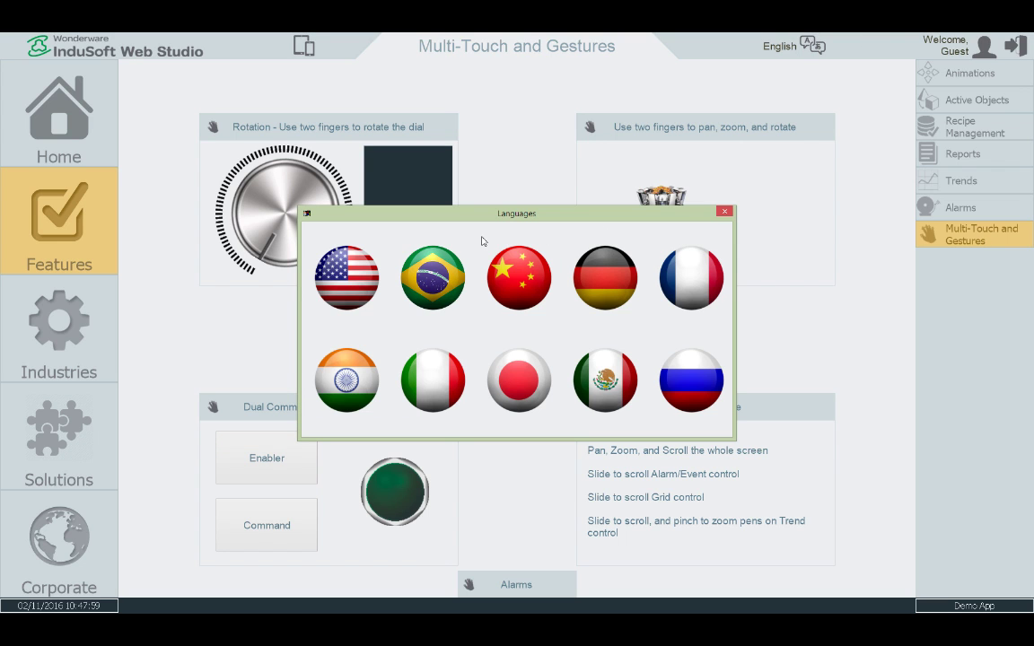
left_click(434, 278)
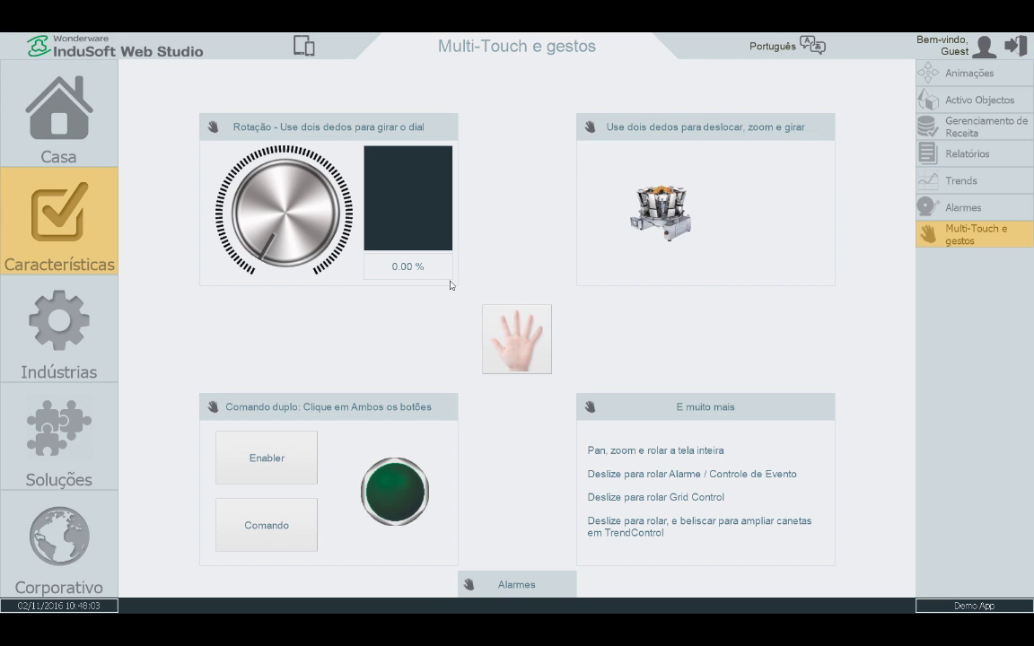
left_click(977, 102)
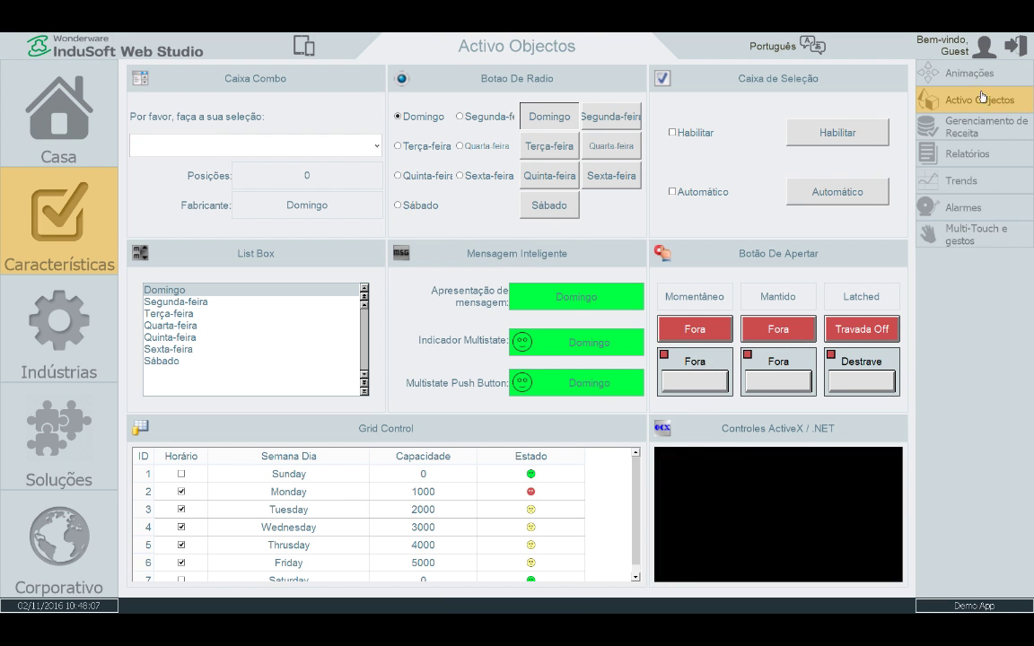
left_click(970, 74)
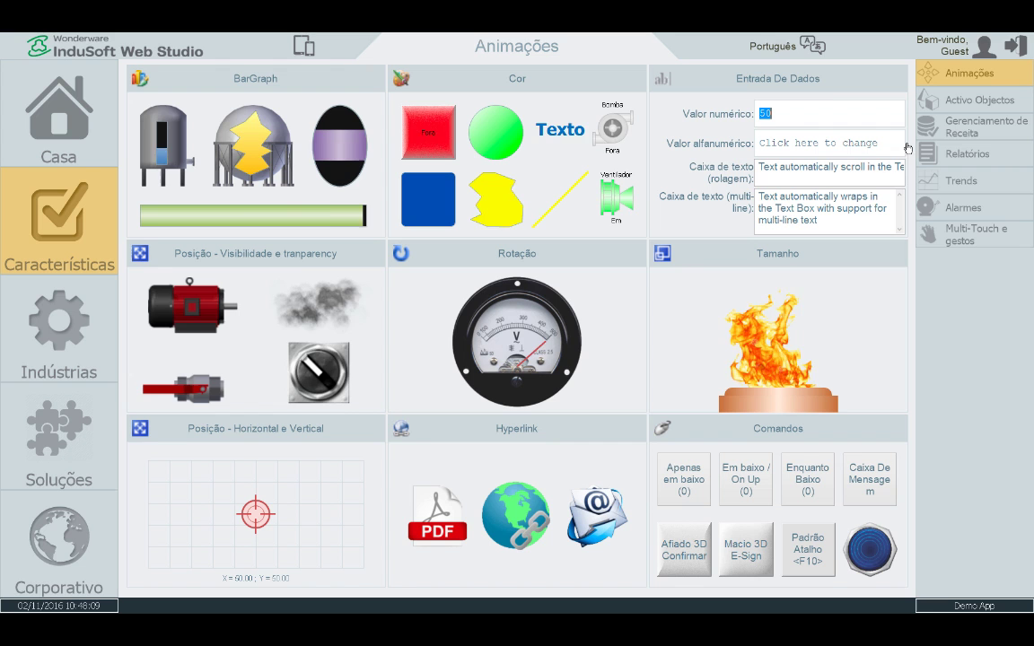
left_click(778, 45)
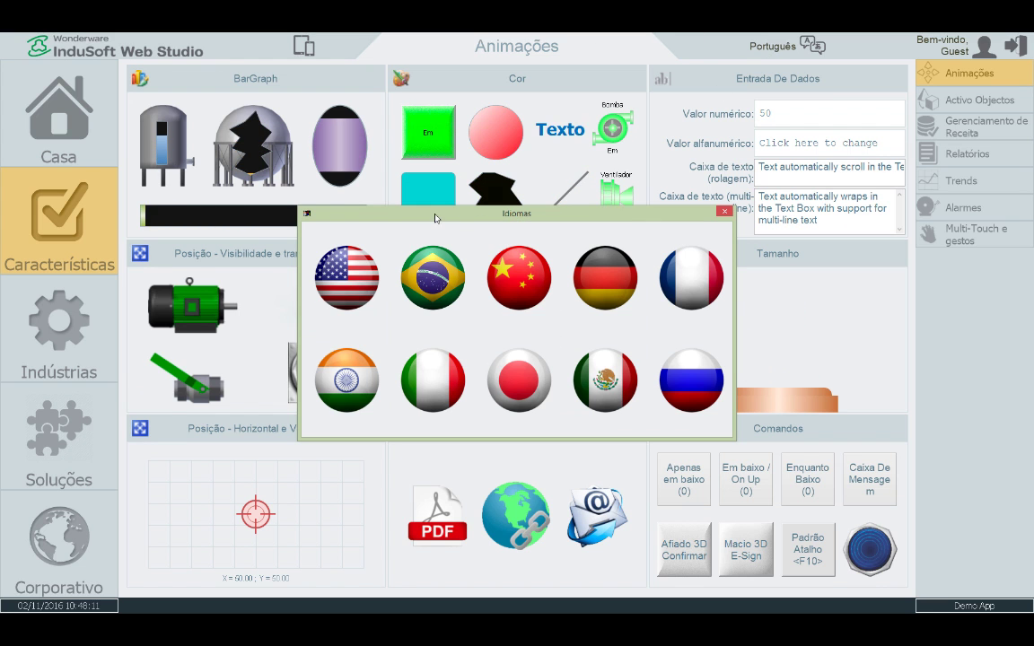
left_click(347, 278)
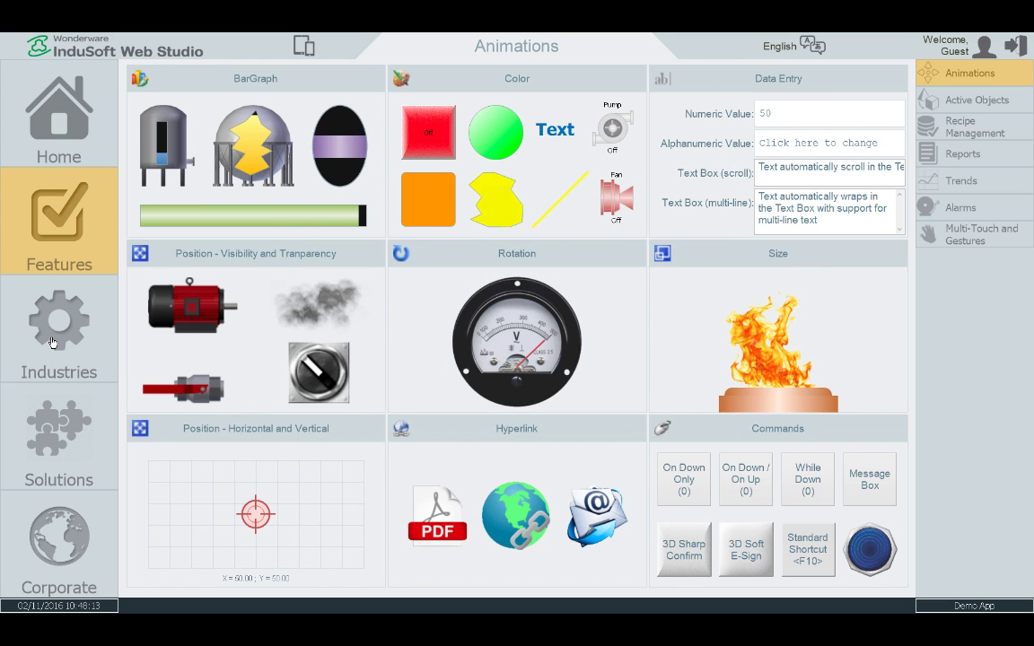
Tour the Machinery, Bio Energy, Ovens / Furnaces, Water and Wastewater industry pages.
left_click(52, 342)
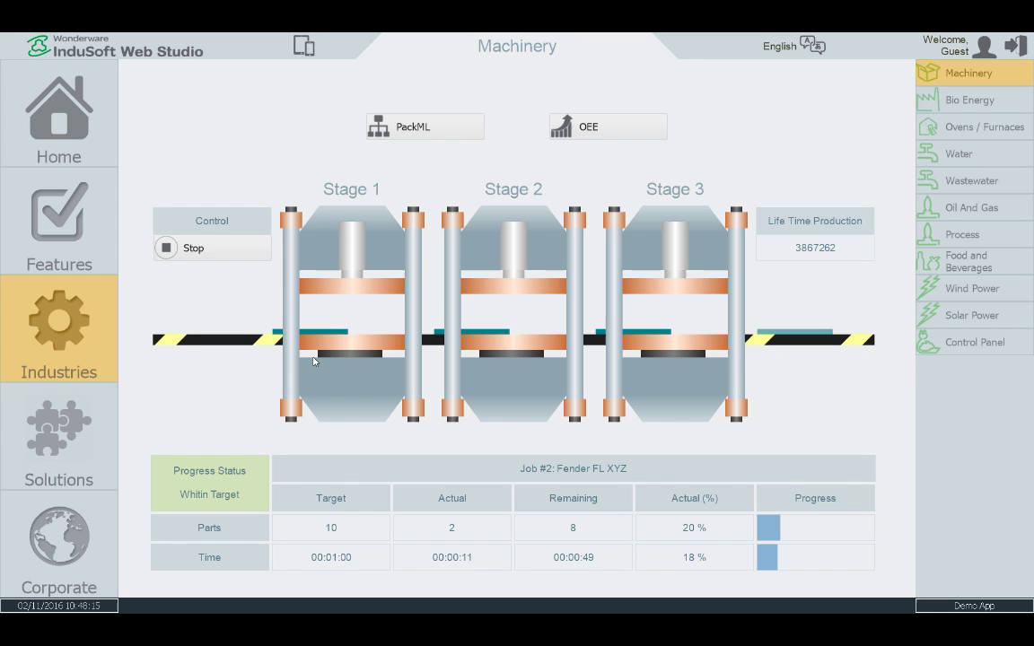
left_click(987, 104)
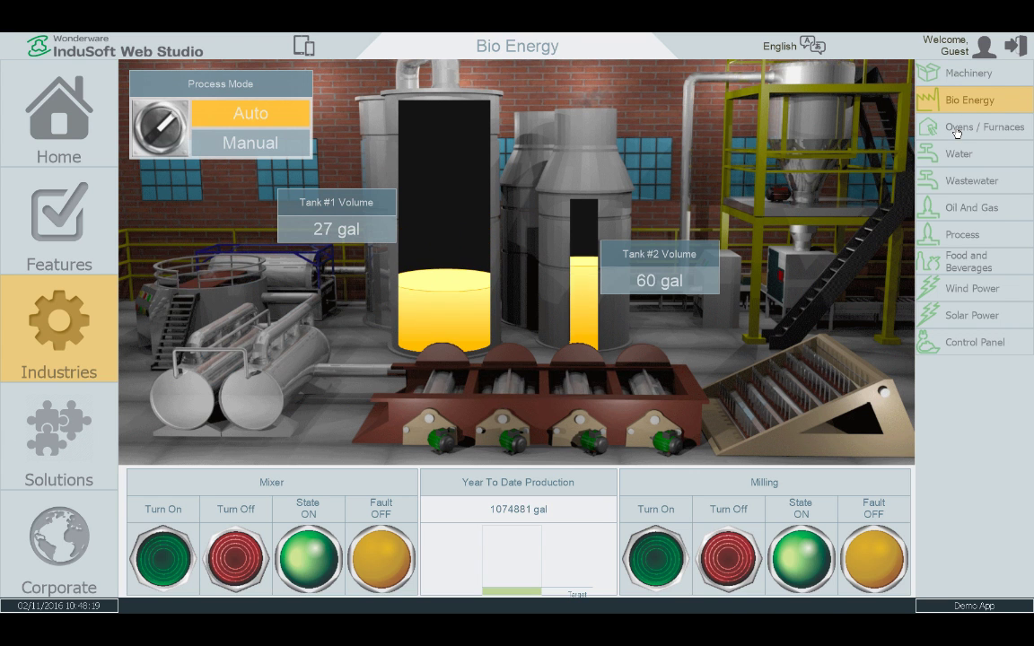
left_click(958, 133)
left_click(960, 160)
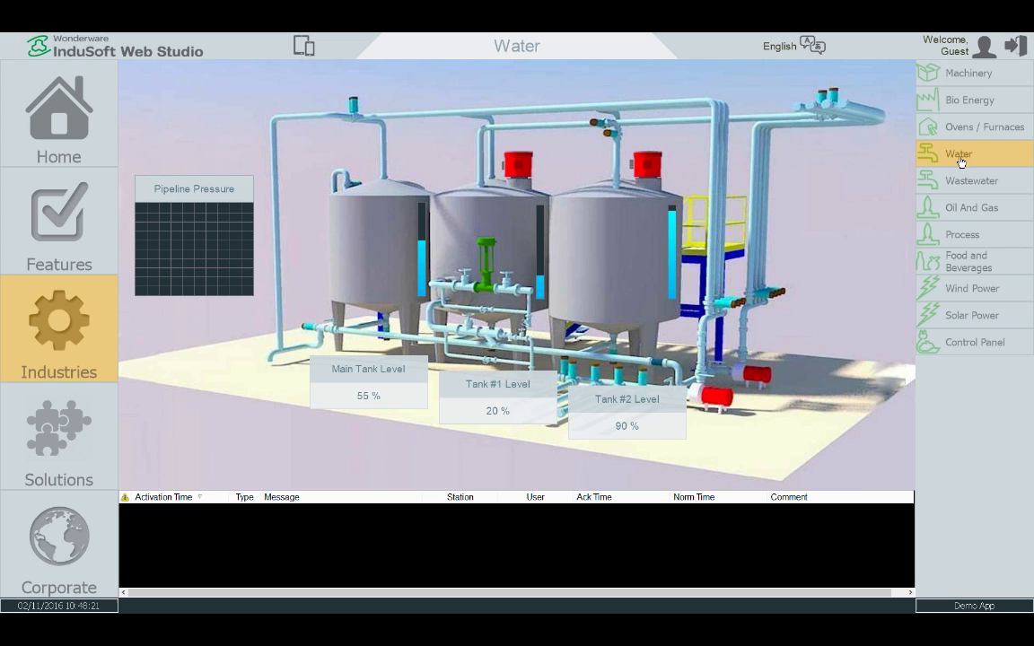
left_click(954, 180)
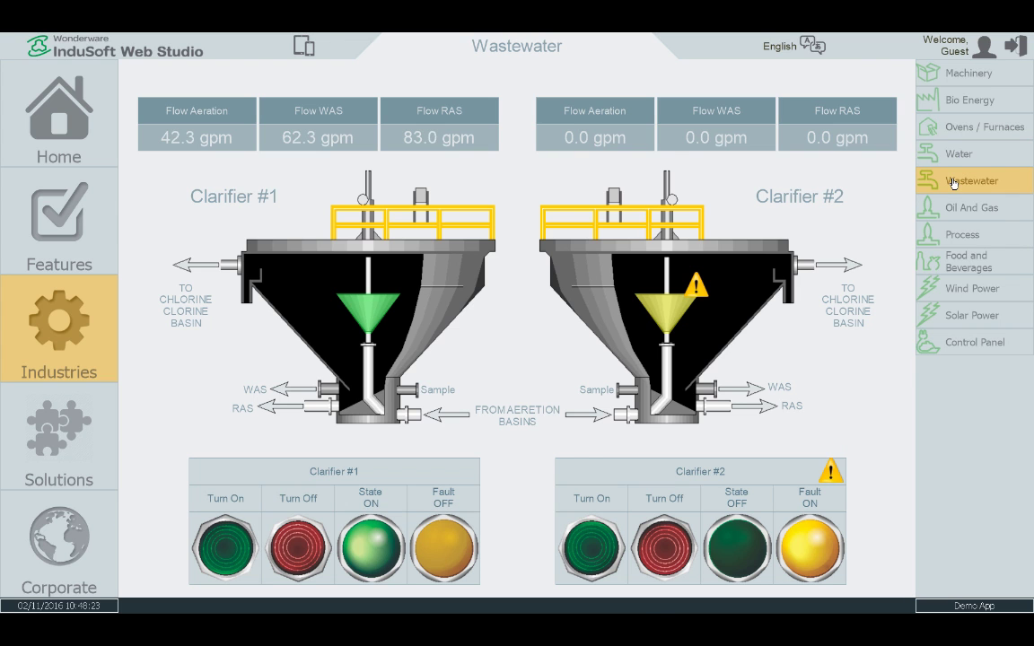
Continue through Oil And Gas, Process, Food and Beverages, Wind Power, Solar Power and Control Panel.
left_click(957, 208)
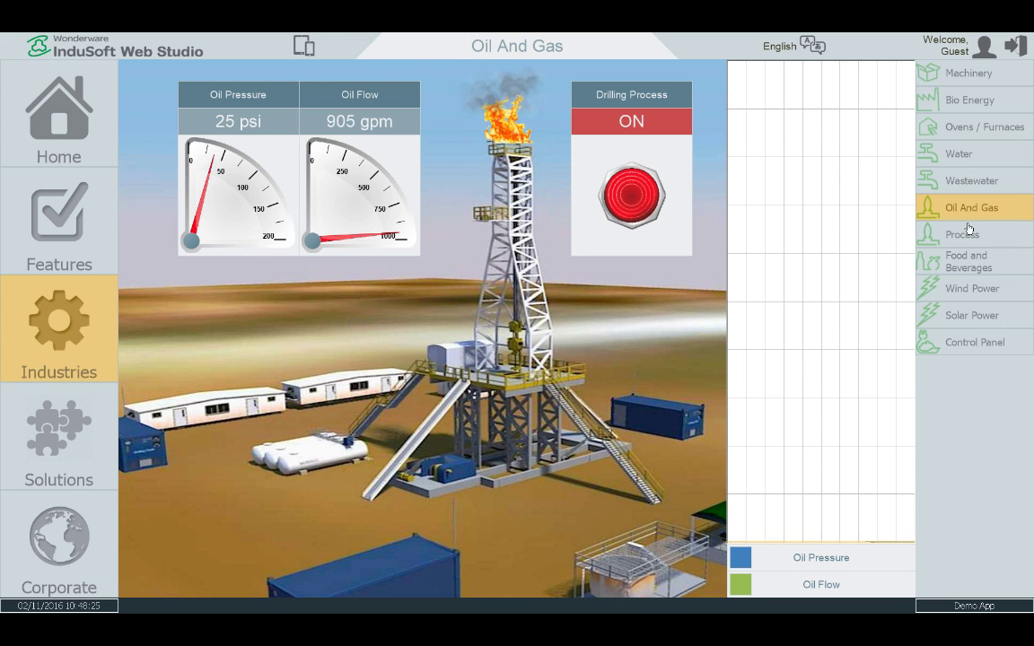
left_click(961, 237)
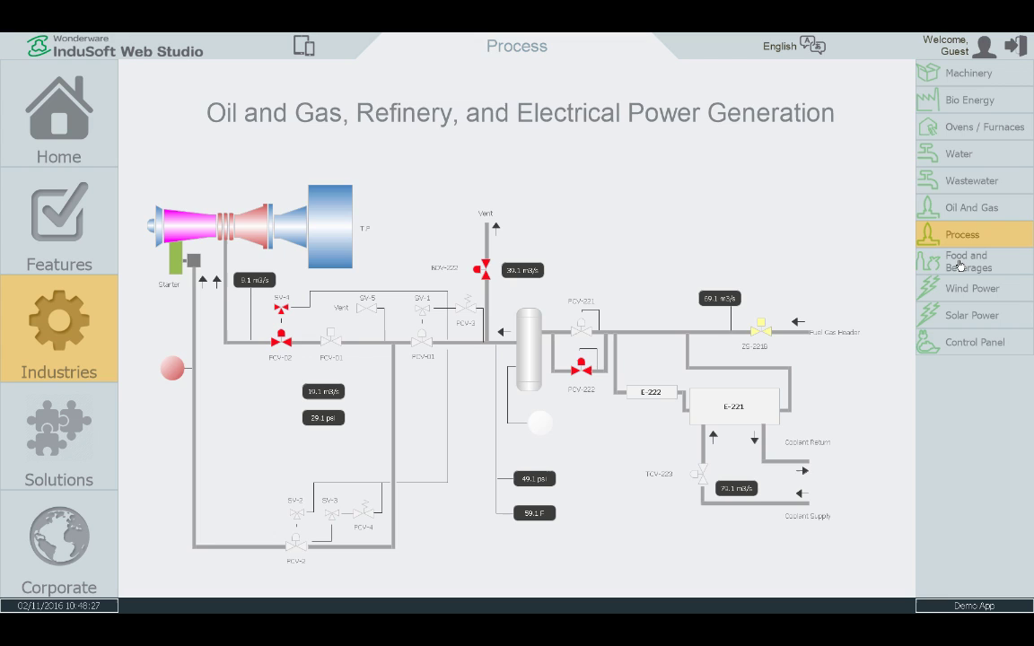
left_click(966, 261)
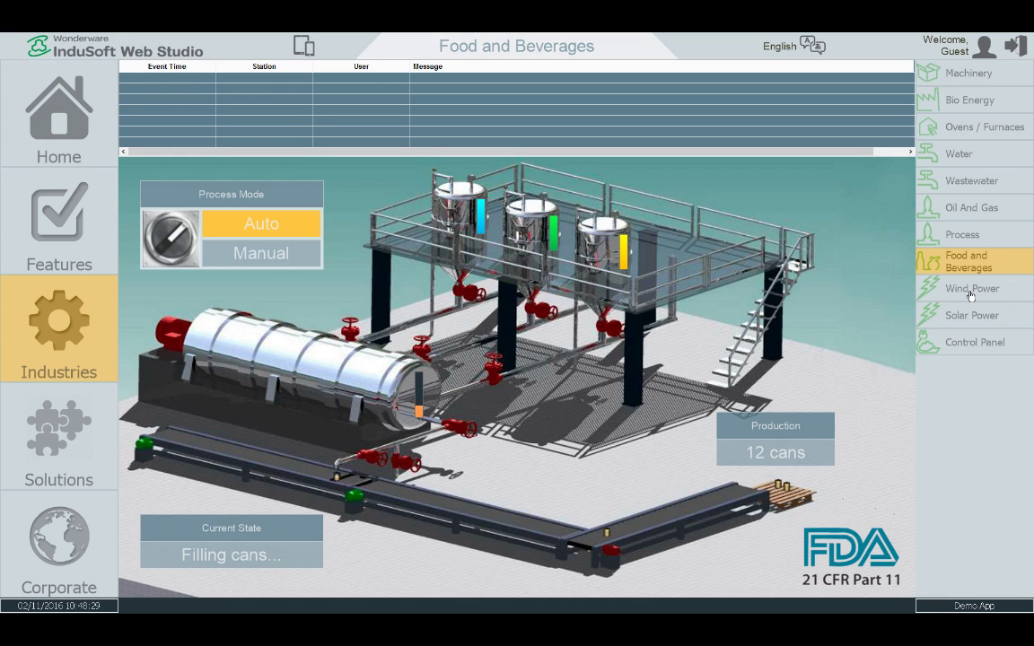
left_click(969, 288)
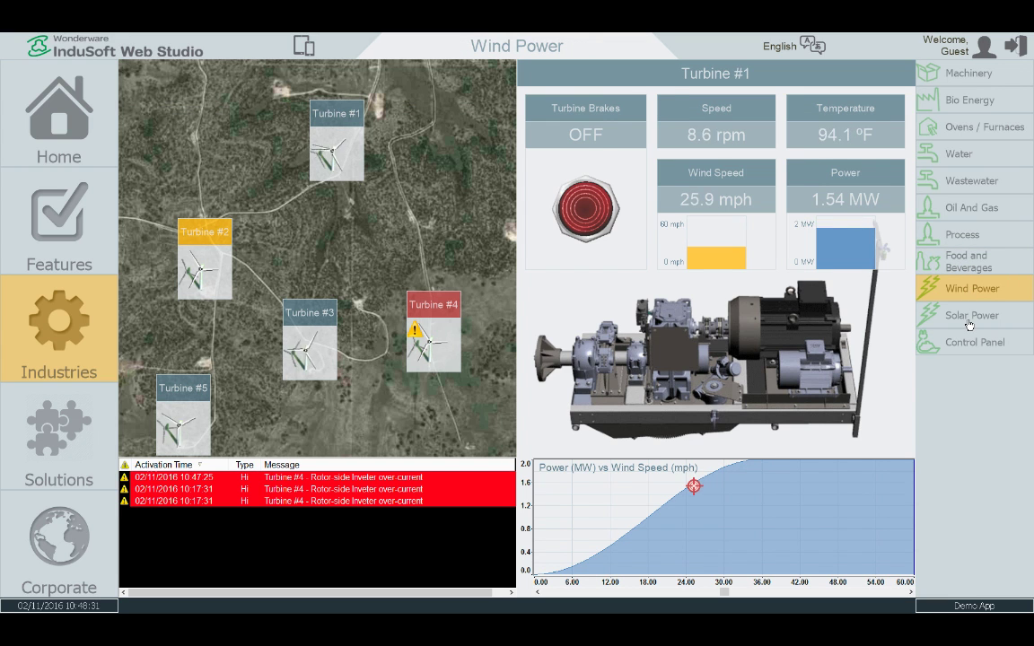
left_click(969, 319)
left_click(967, 349)
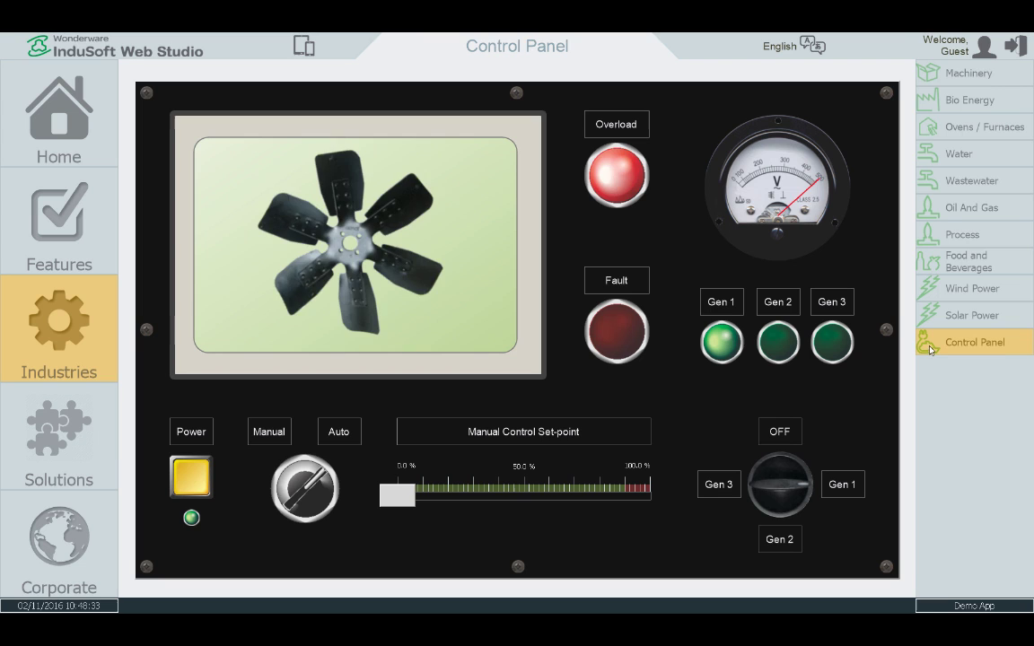
Cycle the PackML machine through Clear, Reset and Start, then show the OEE Andon view.
left_click(114, 452)
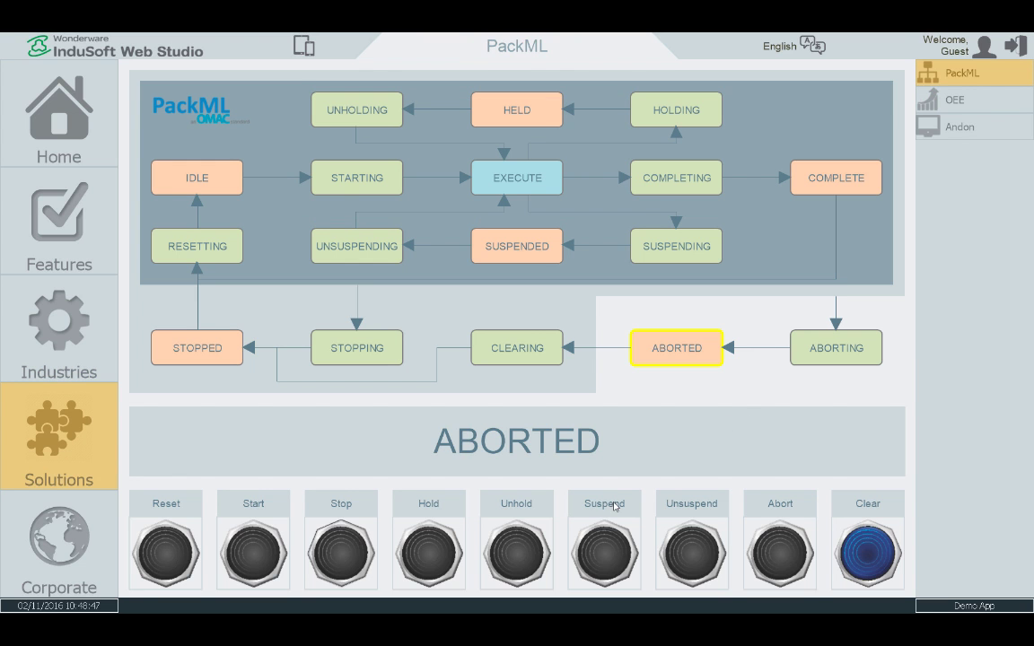
left_click(867, 561)
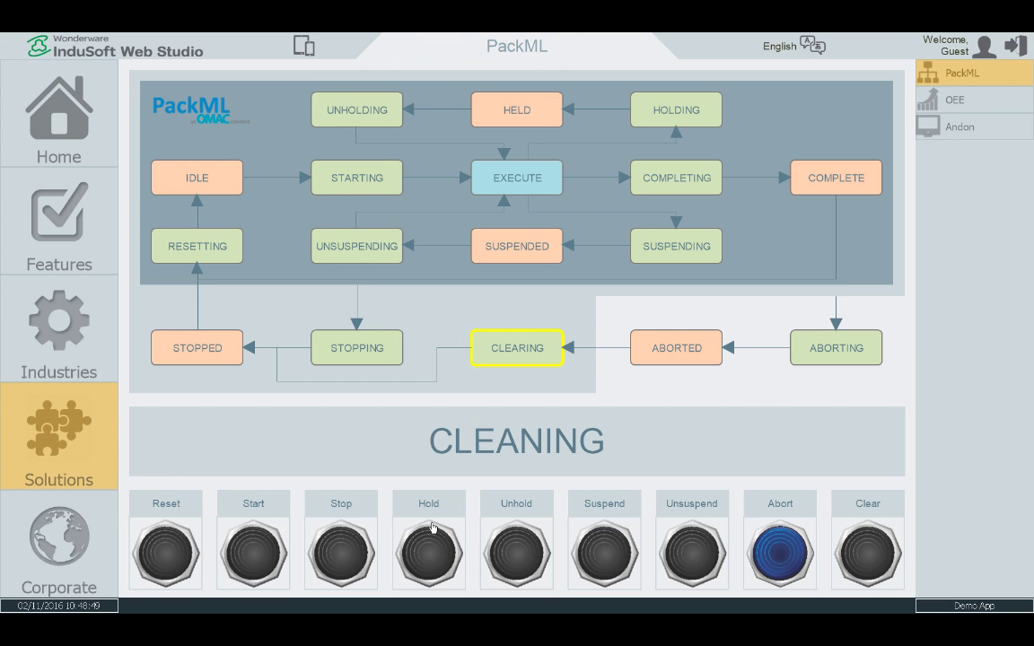
left_click(153, 556)
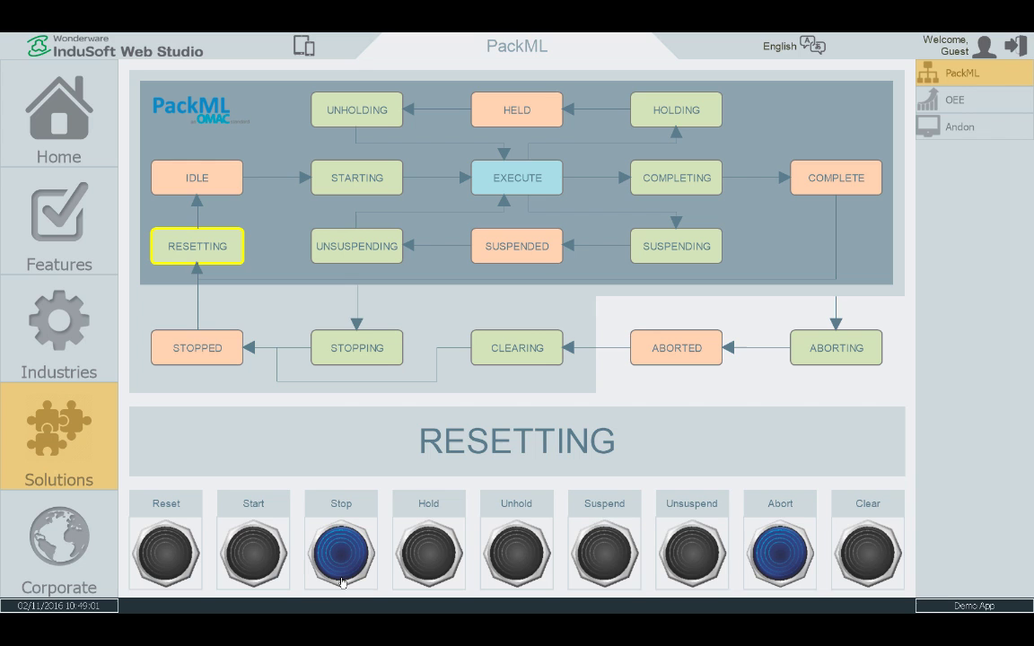
left_click(265, 557)
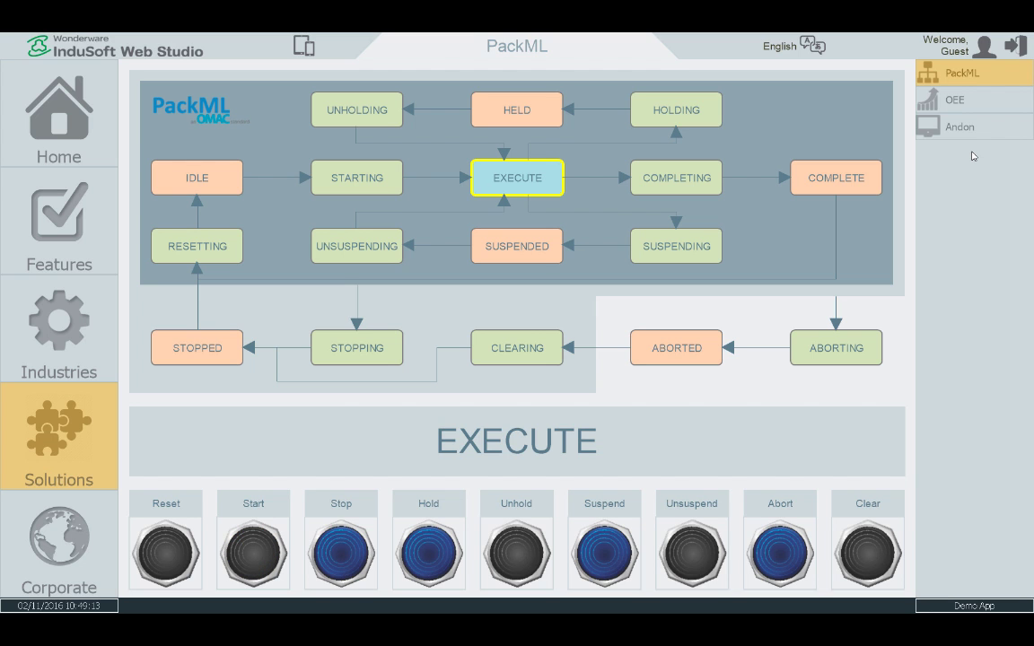
left_click(950, 101)
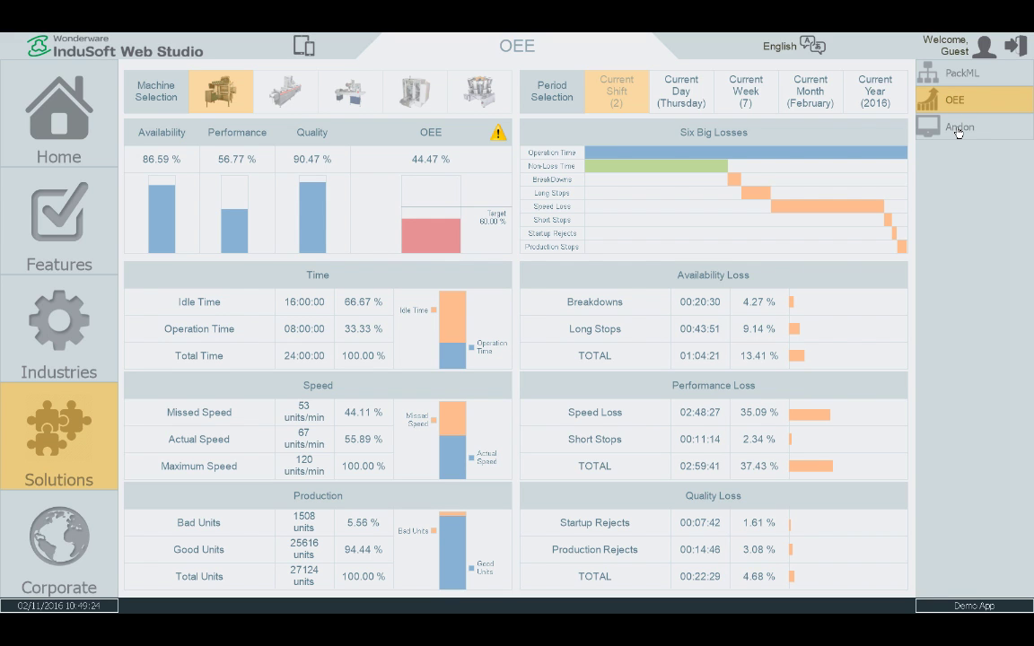
left_click(958, 130)
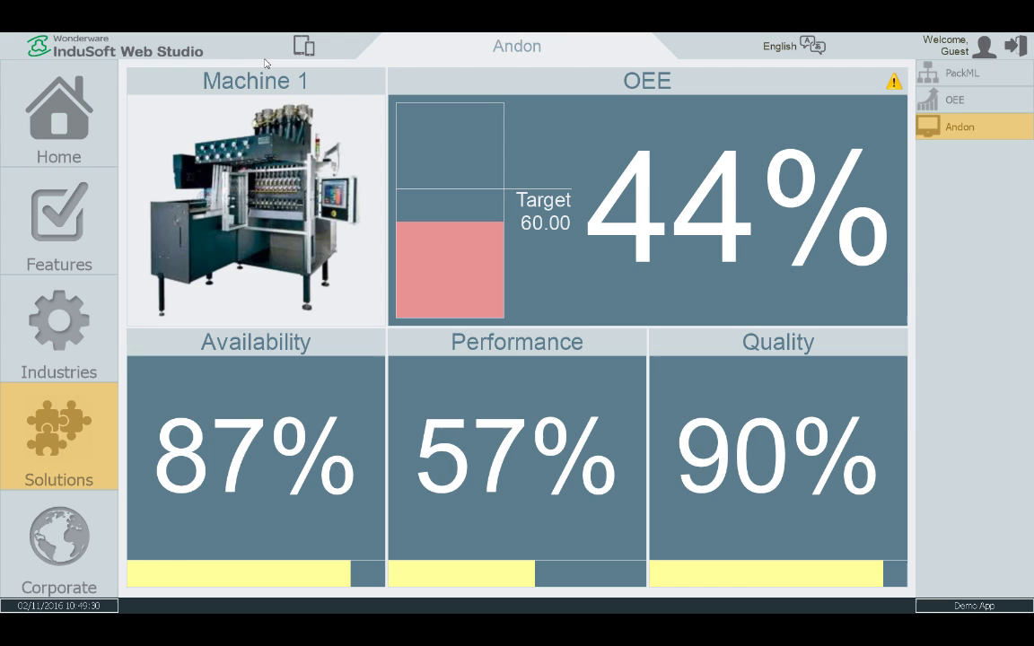
Exit the running demo and create a new Windows Local Interface project named QuickStart.
left_click(1018, 47)
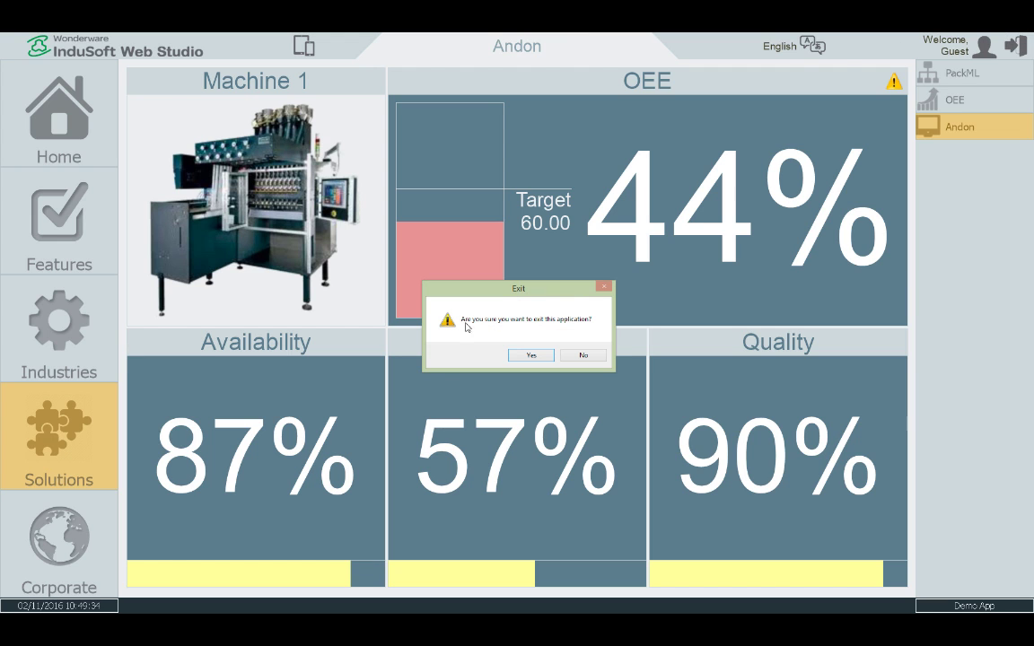
left_click(530, 355)
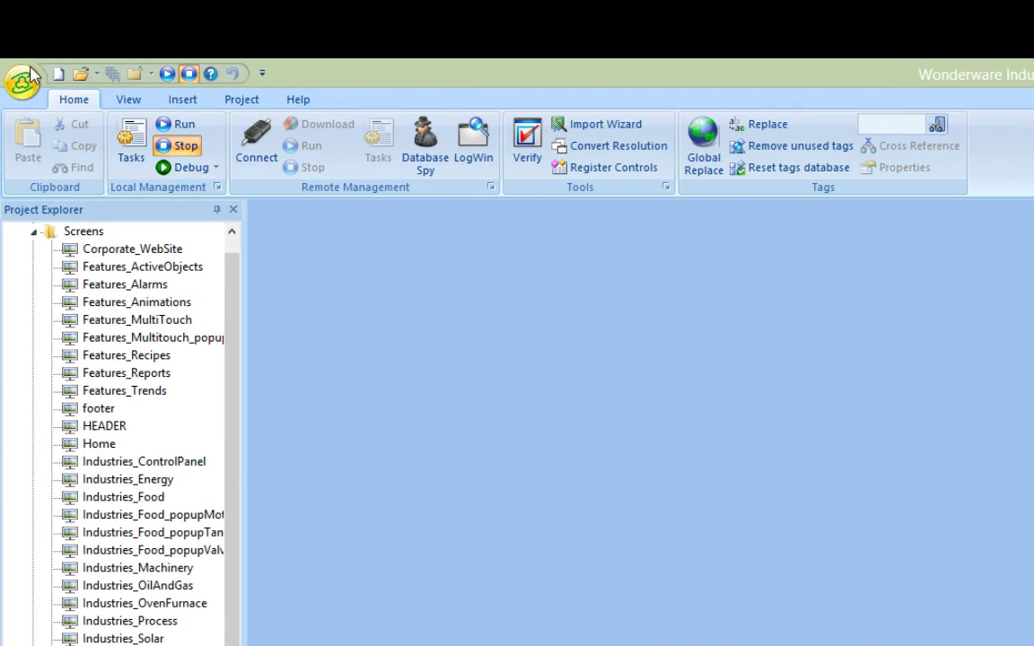
left_click(25, 79)
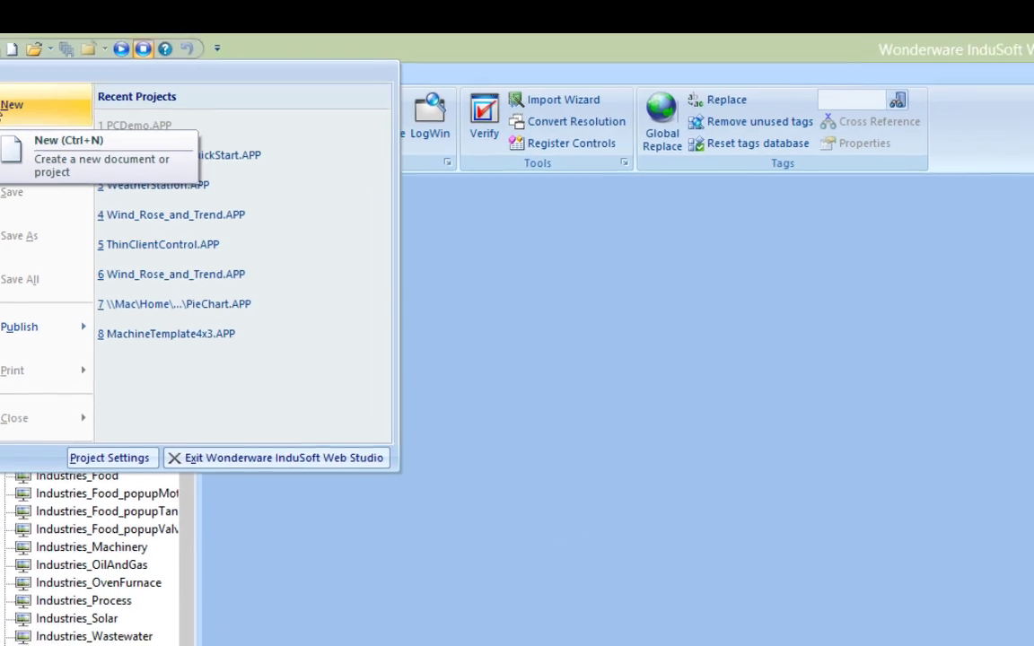
left_click(38, 133)
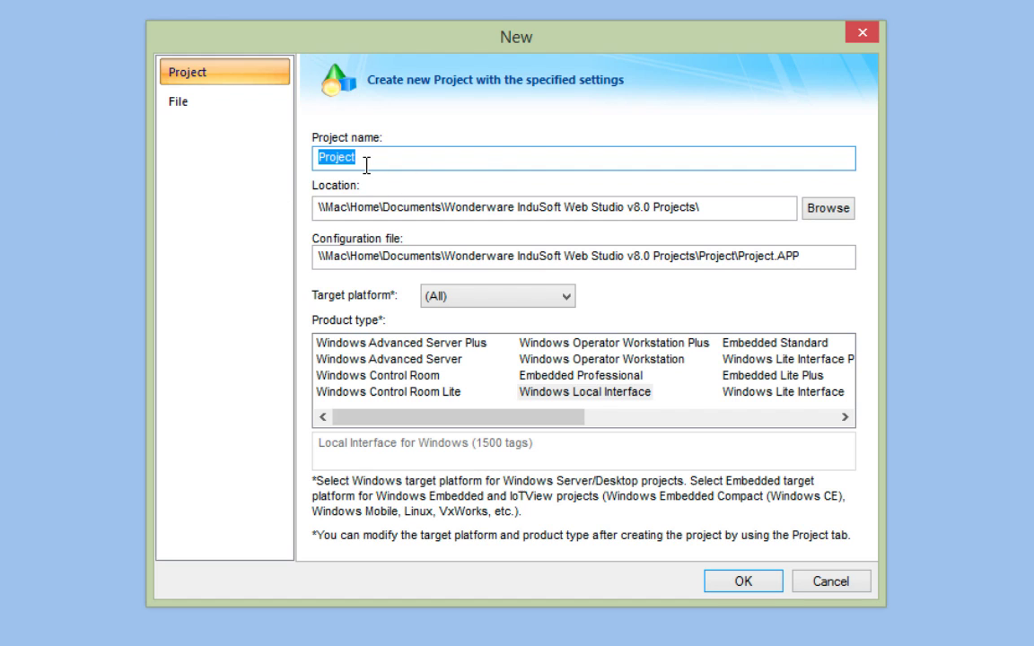
type("Qui")
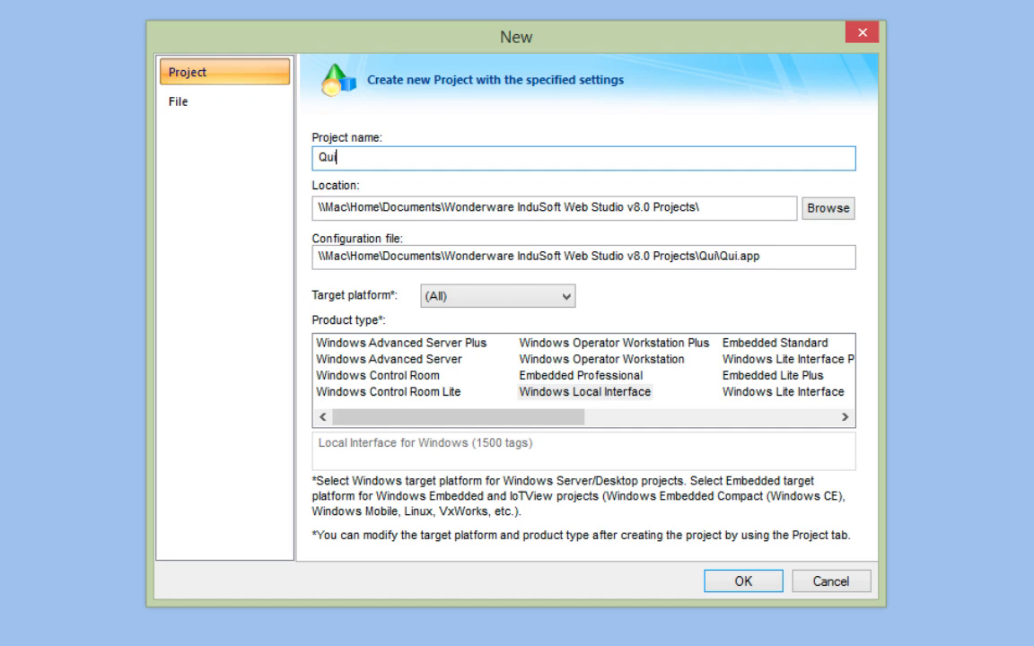
type("ckStart")
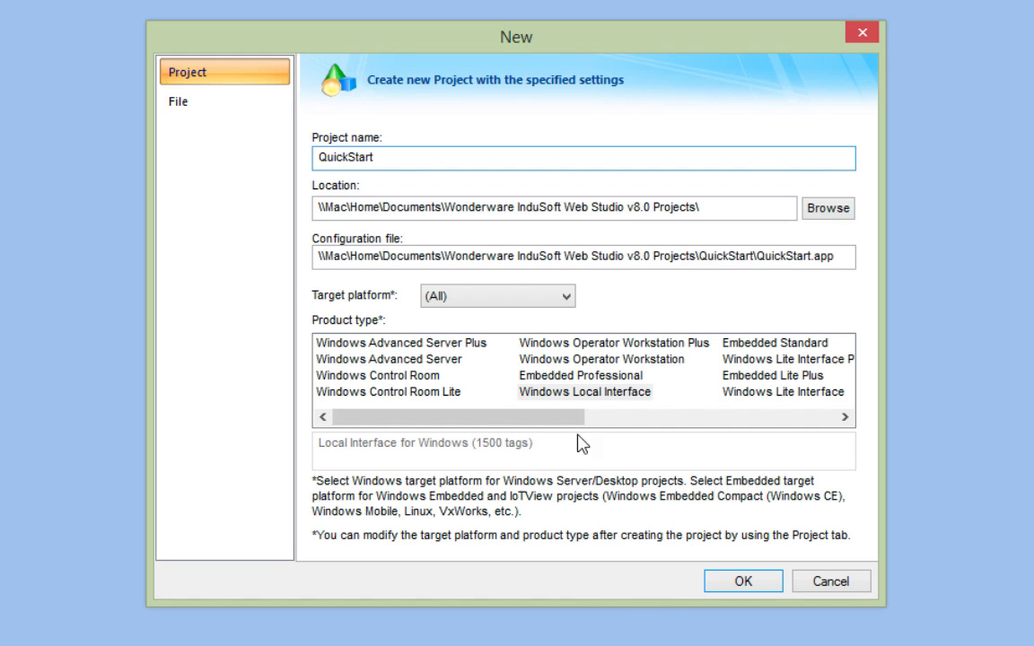
left_click(610, 402)
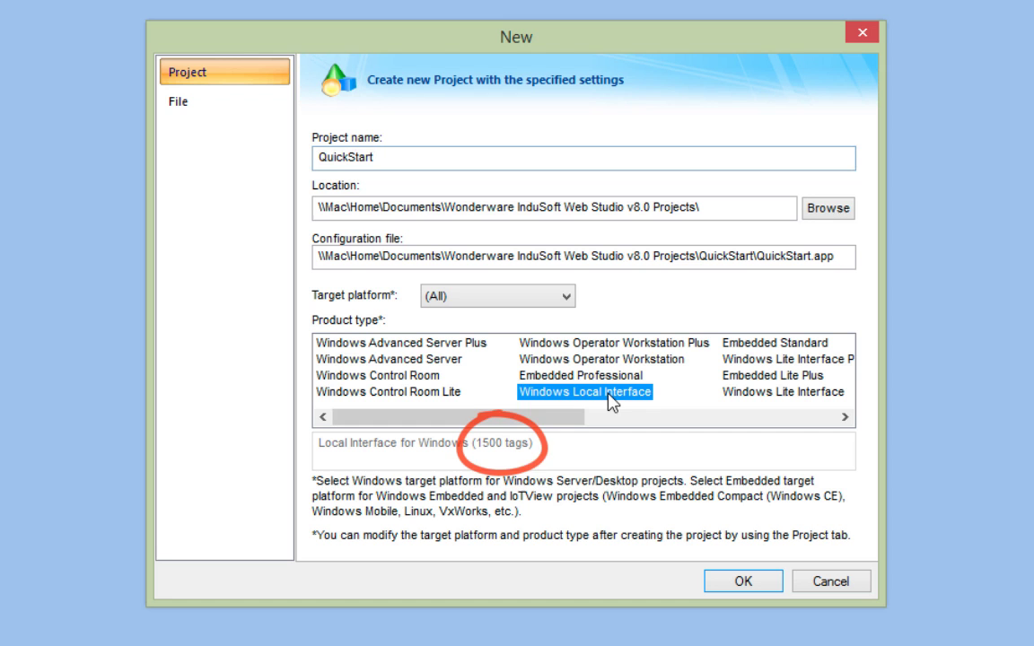
Accept QuickStart as an empty 1920×1080 application and insert a new screen with default attributes.
left_click(774, 584)
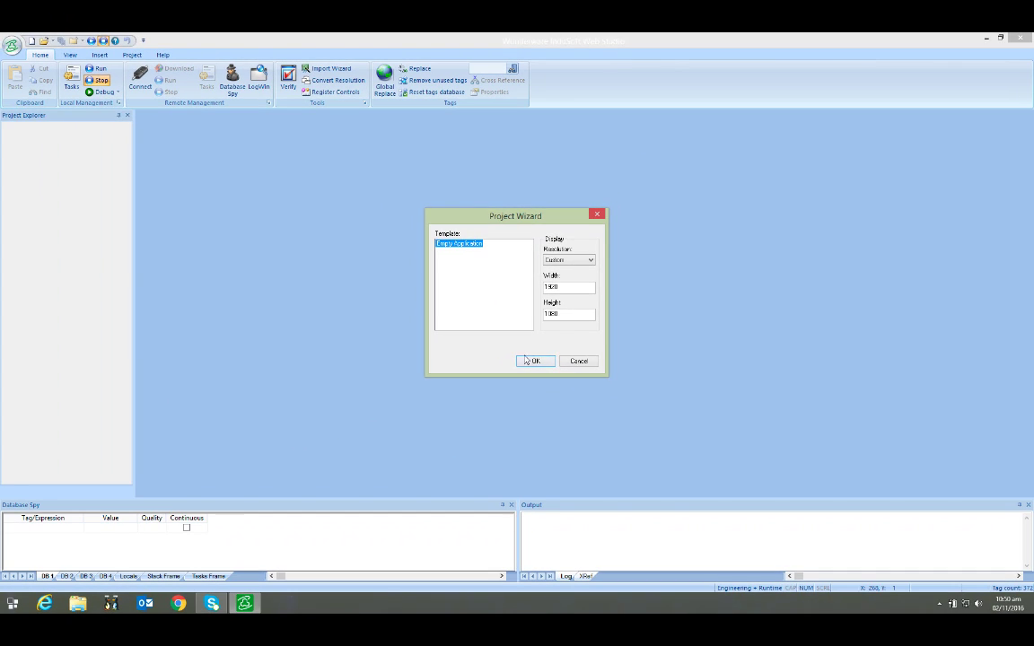
left_click(490, 398)
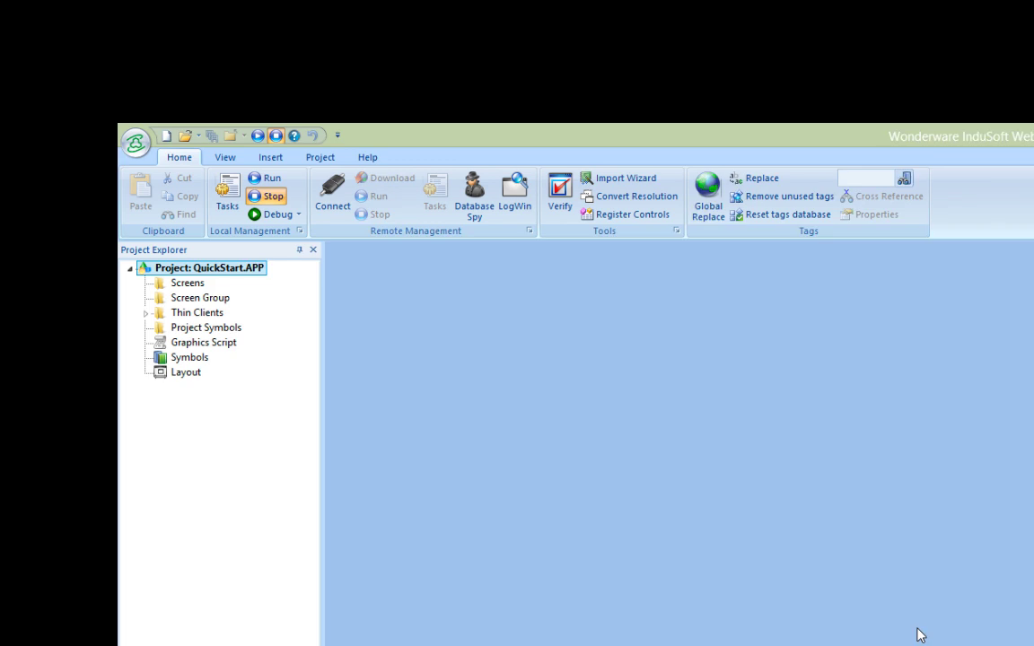
right_click(177, 302)
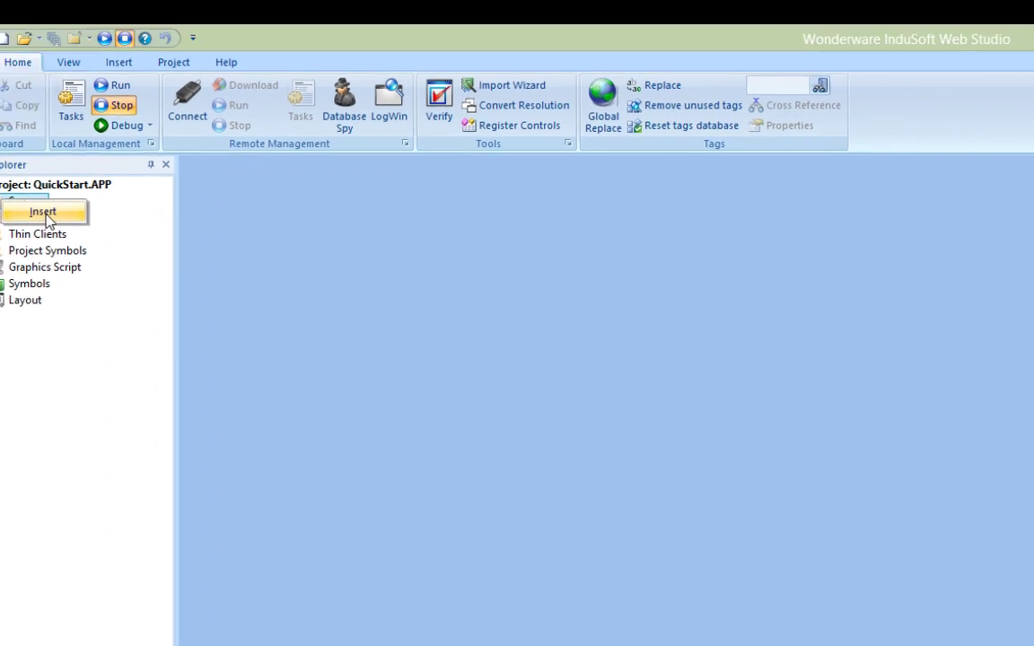
left_click(213, 304)
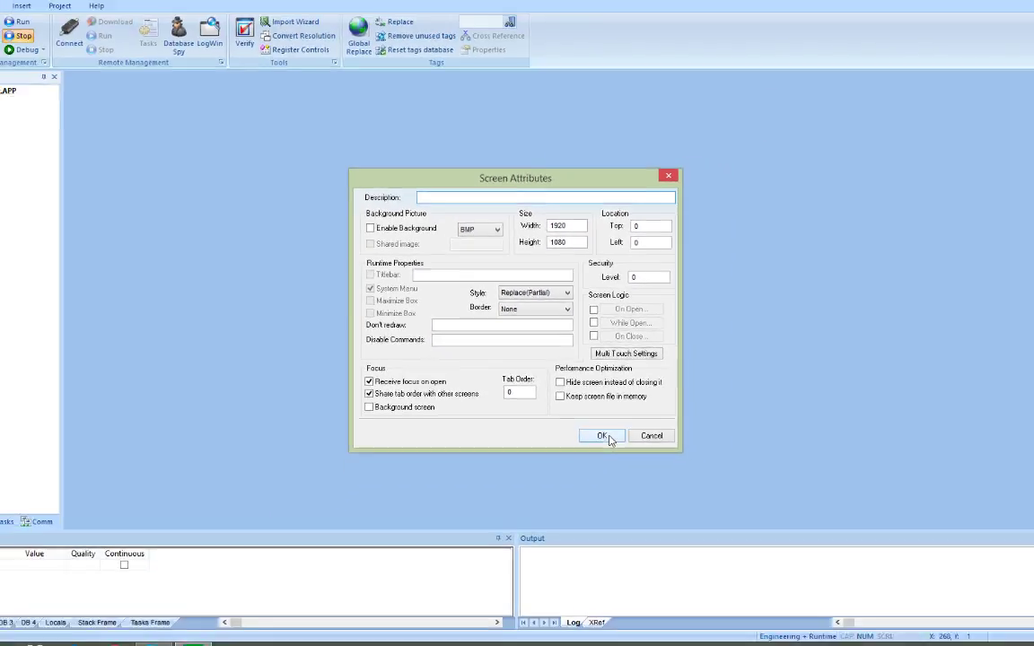
left_click(669, 521)
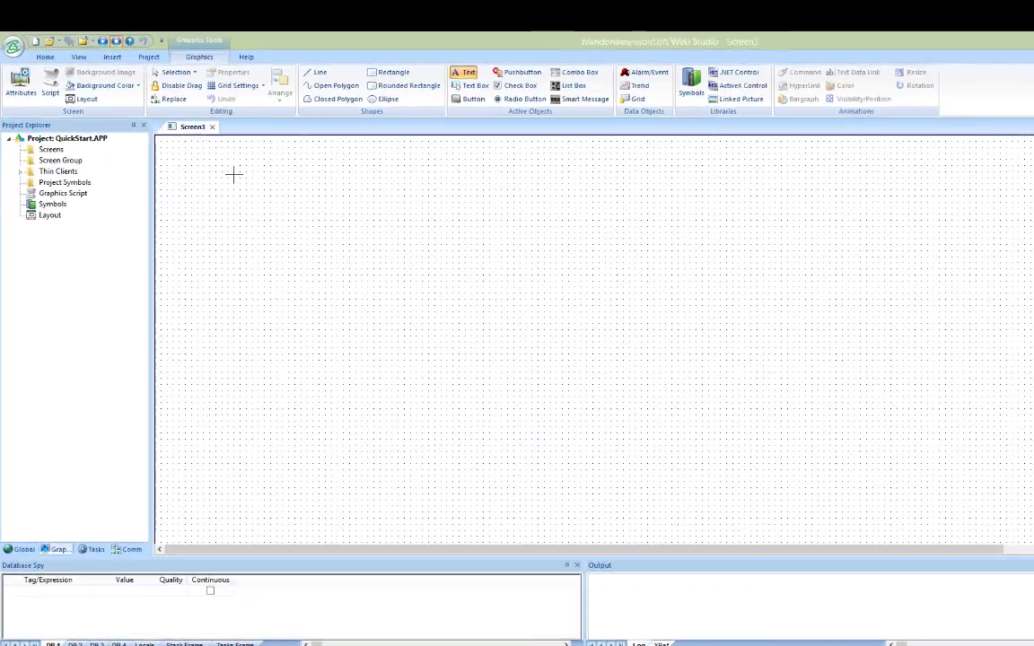
Give the screen background a horizontal gradient fill from aqua to grey-tan.
right_click(208, 160)
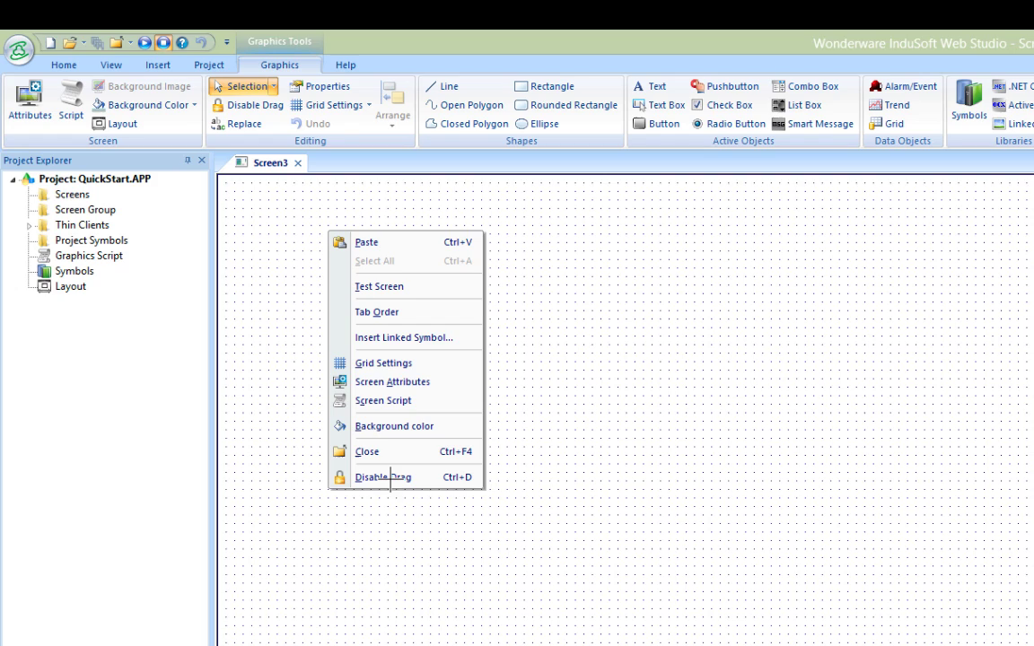
left_click(392, 429)
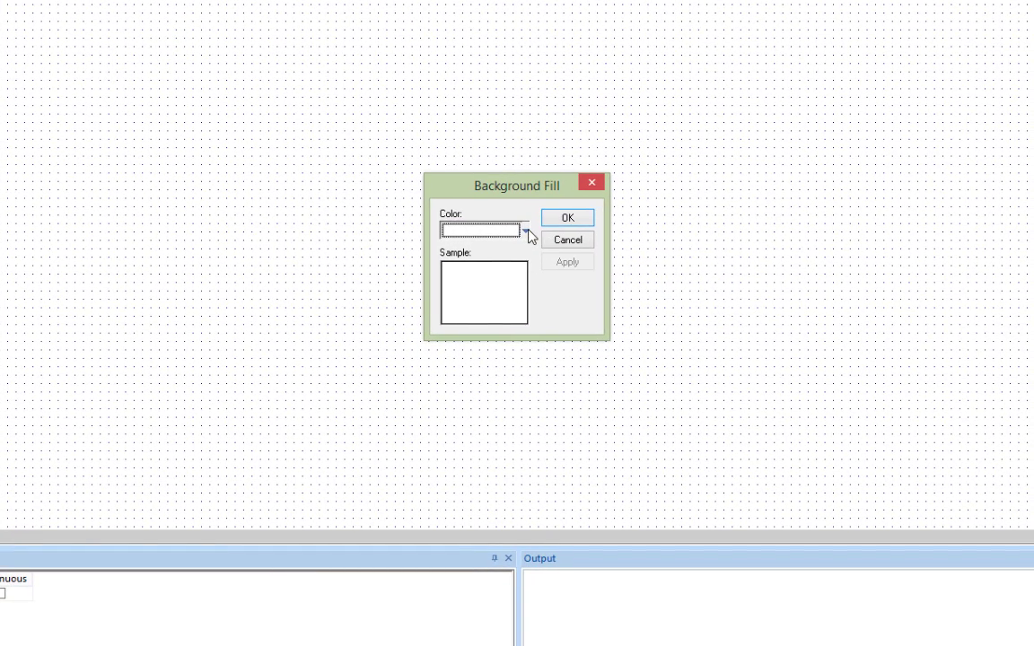
left_click(527, 232)
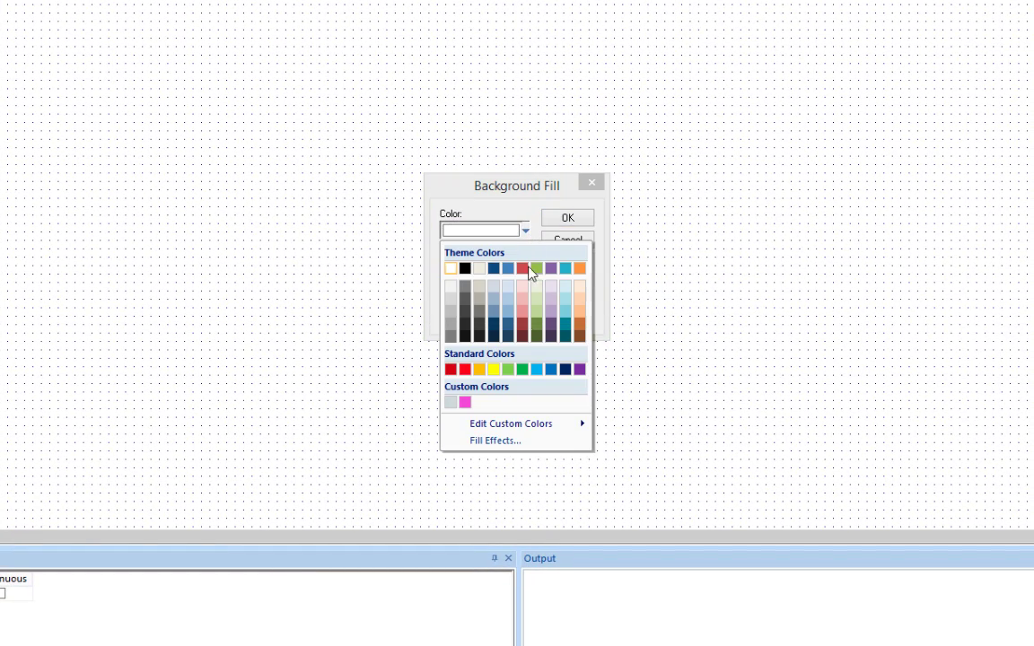
left_click(496, 441)
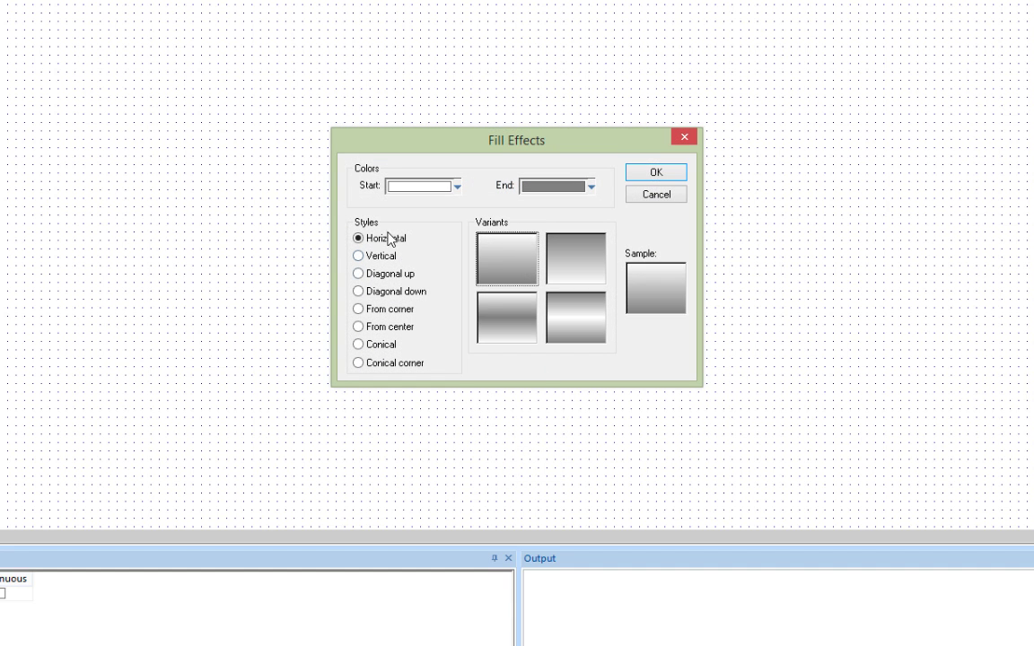
left_click(458, 187)
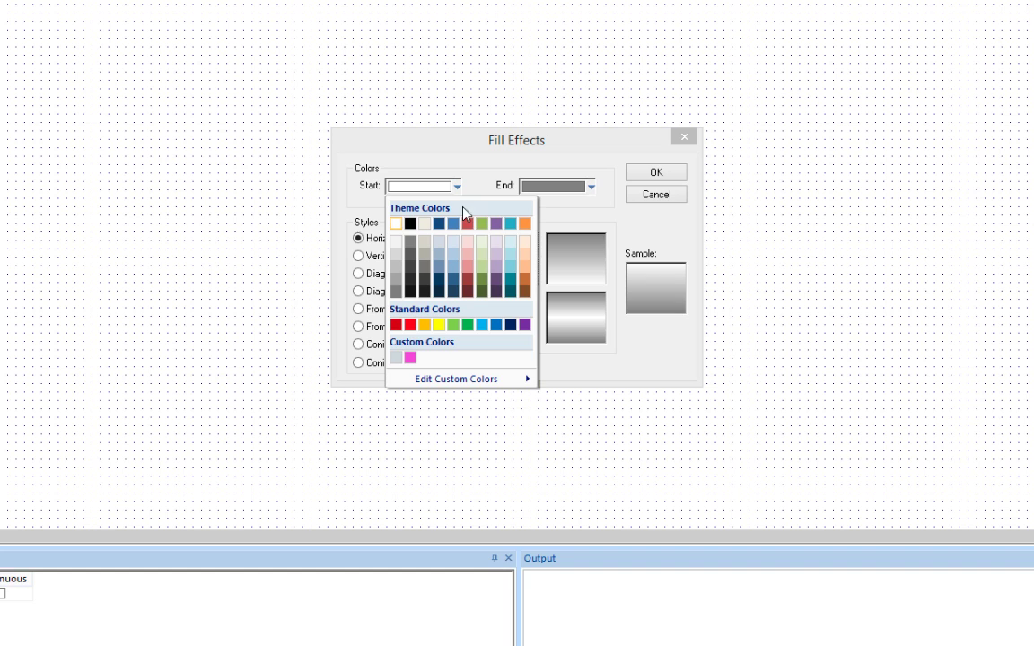
left_click(512, 272)
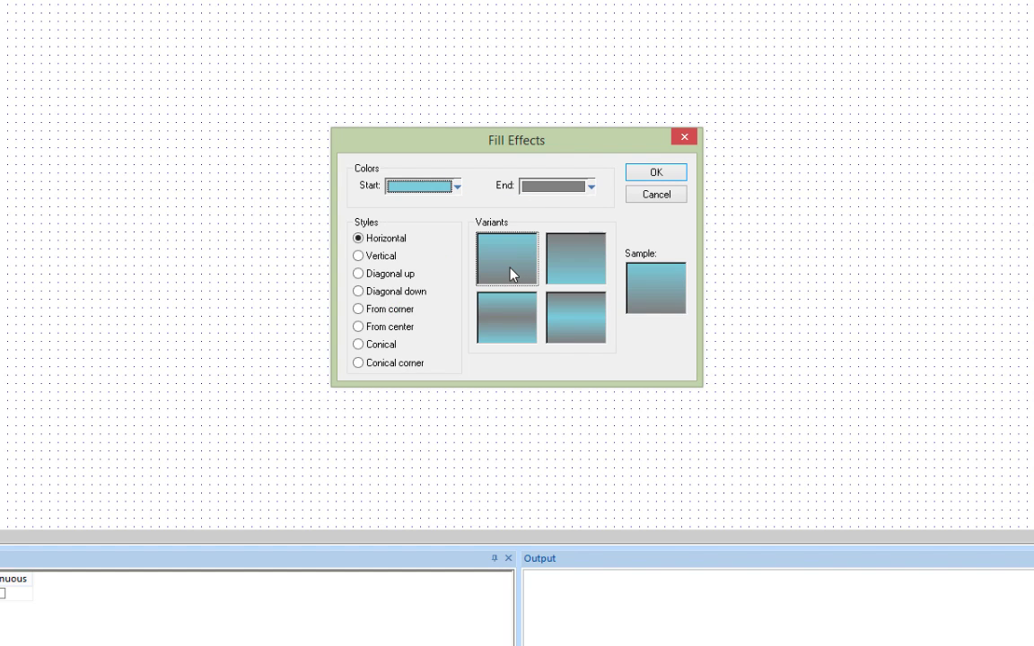
left_click(591, 188)
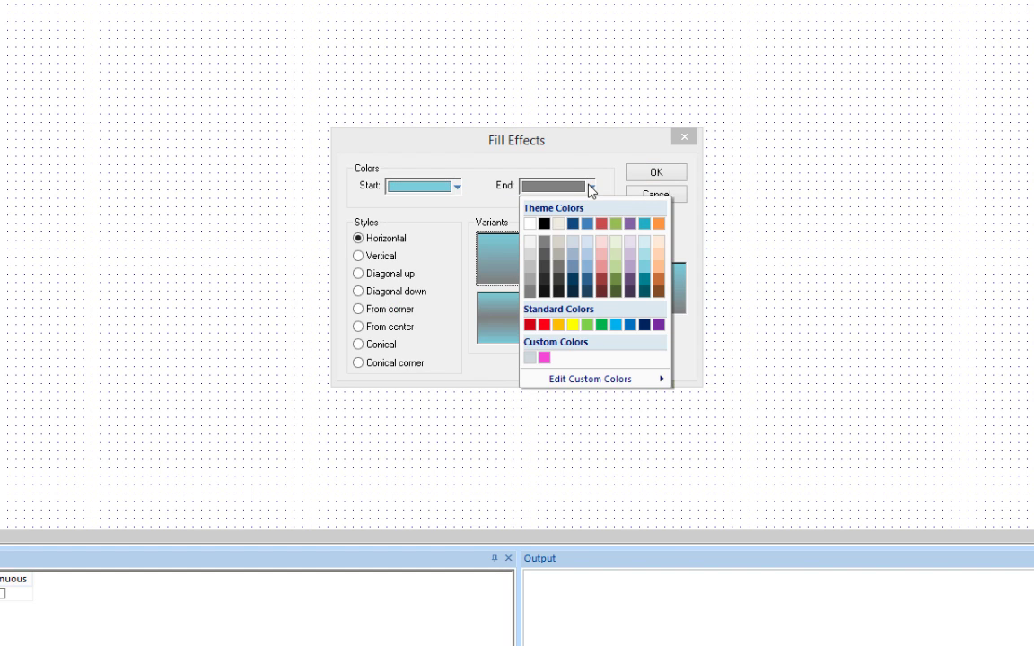
left_click(559, 262)
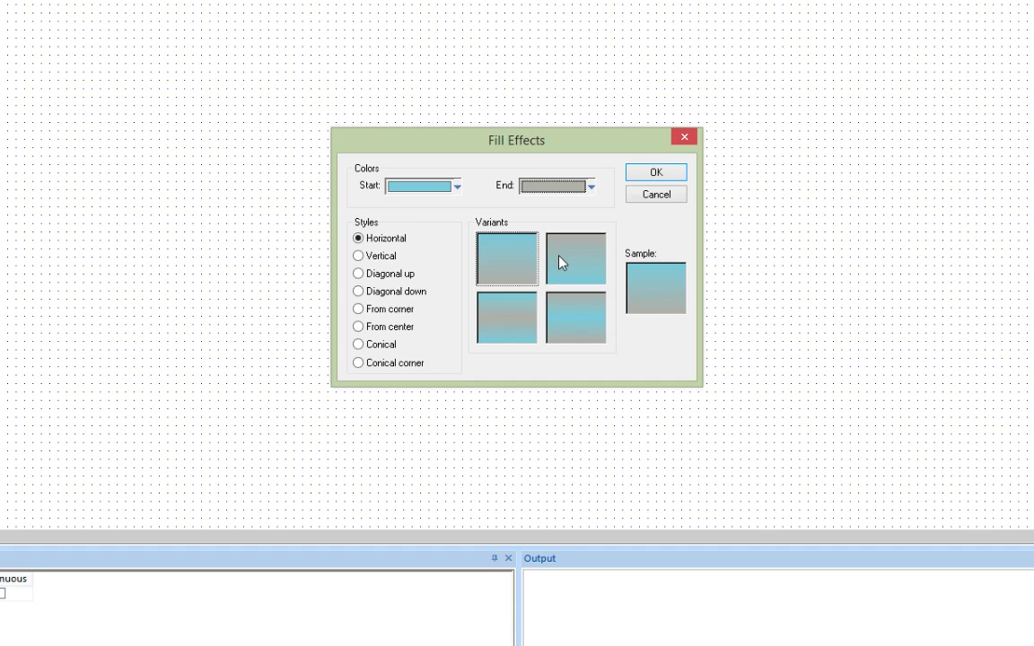
left_click(656, 174)
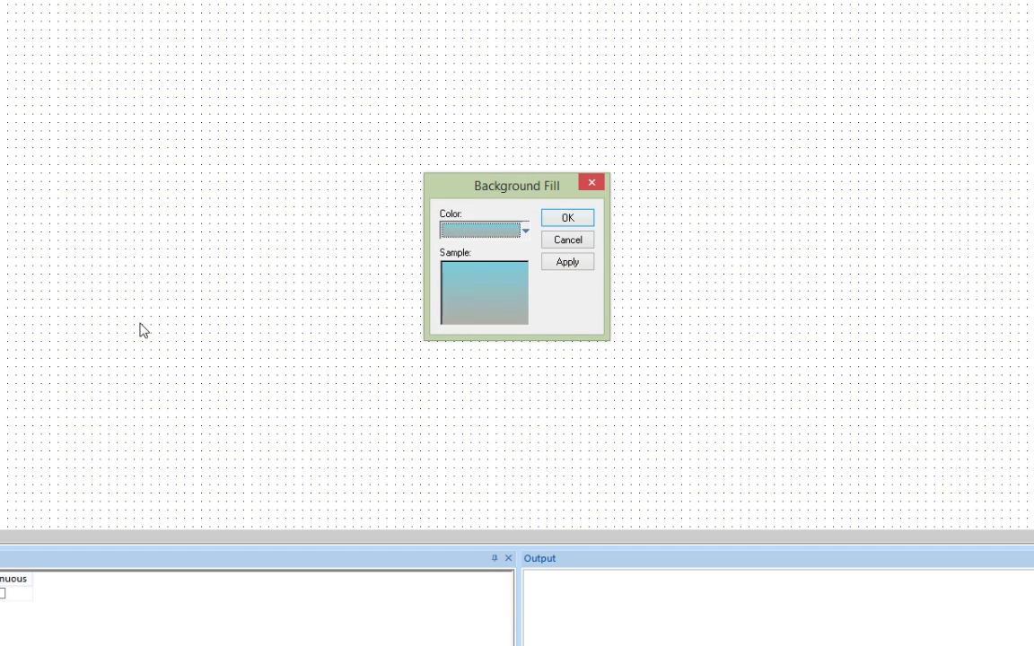
left_click(563, 264)
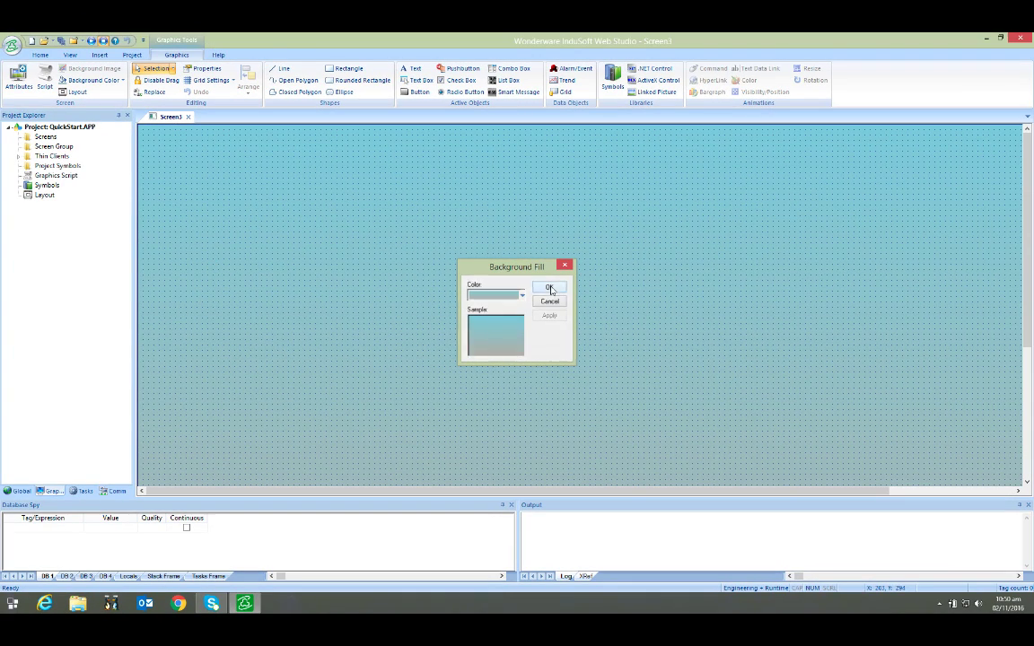
left_click(551, 287)
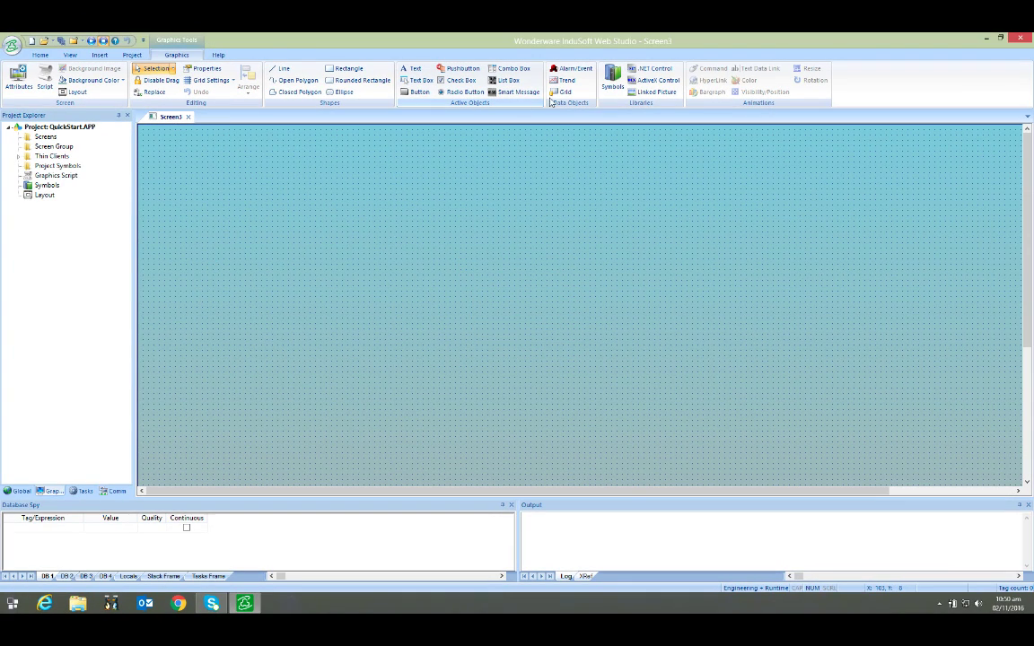
Place the slider01 symbol from the Sliders library near the screen's upper left.
left_click(613, 79)
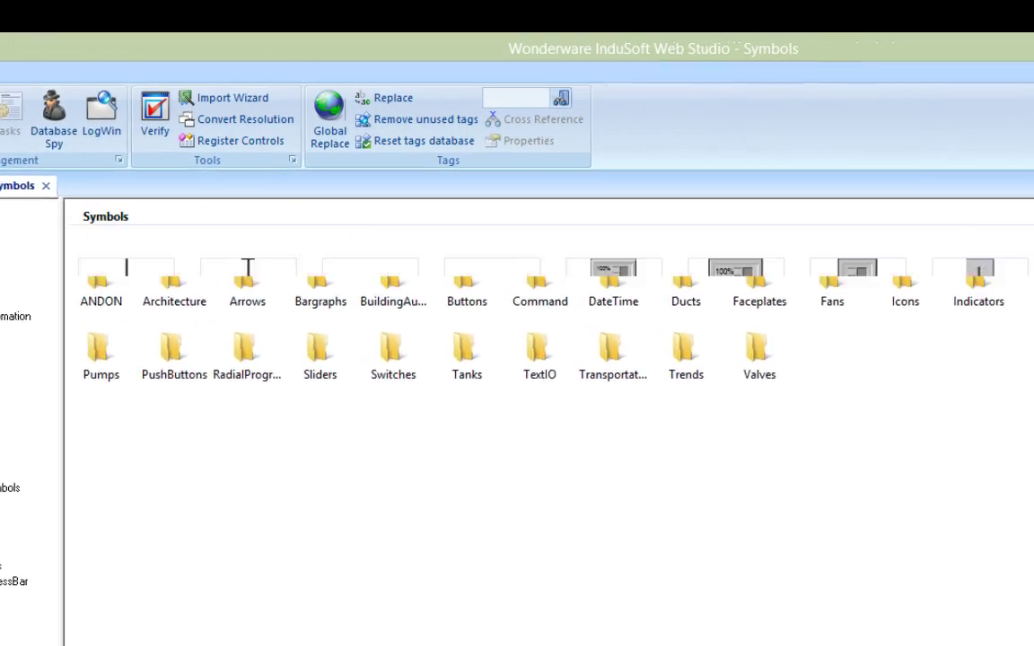
double_click(319, 350)
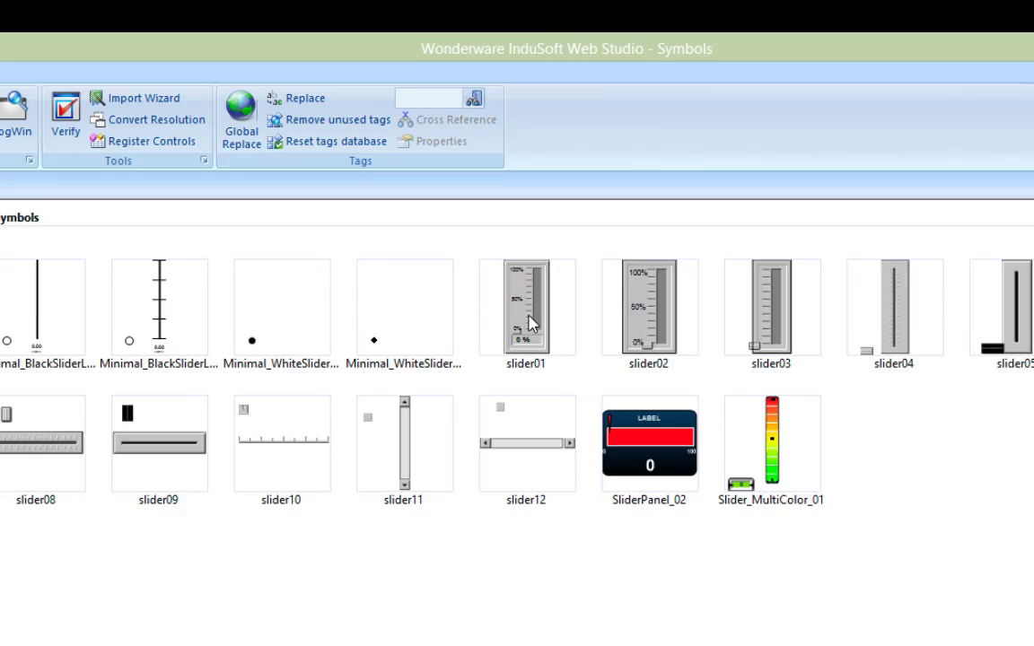
double_click(530, 340)
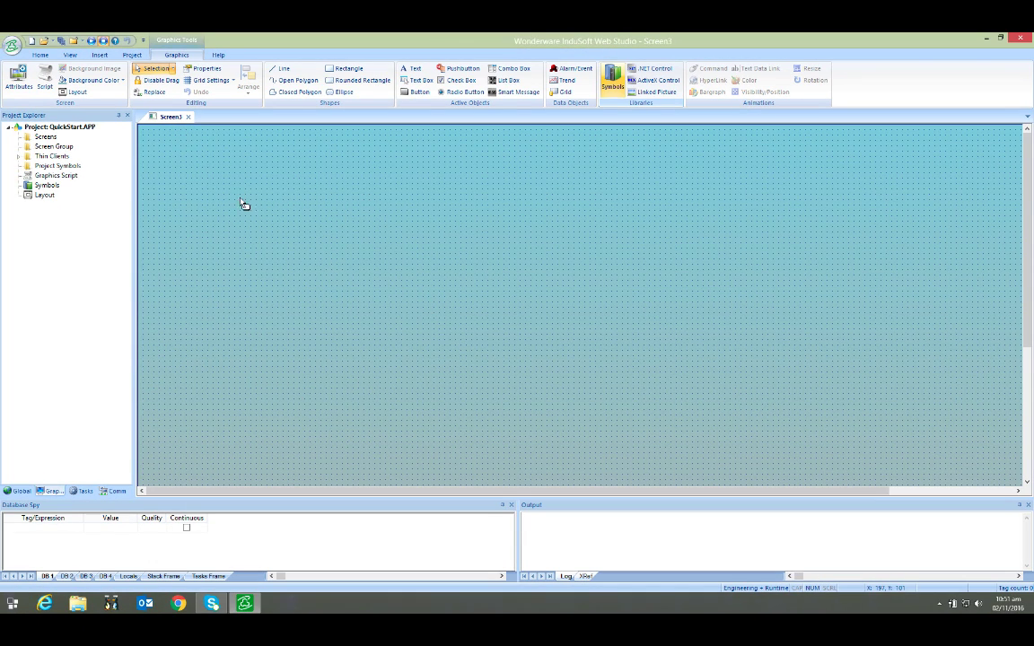
left_click(228, 180)
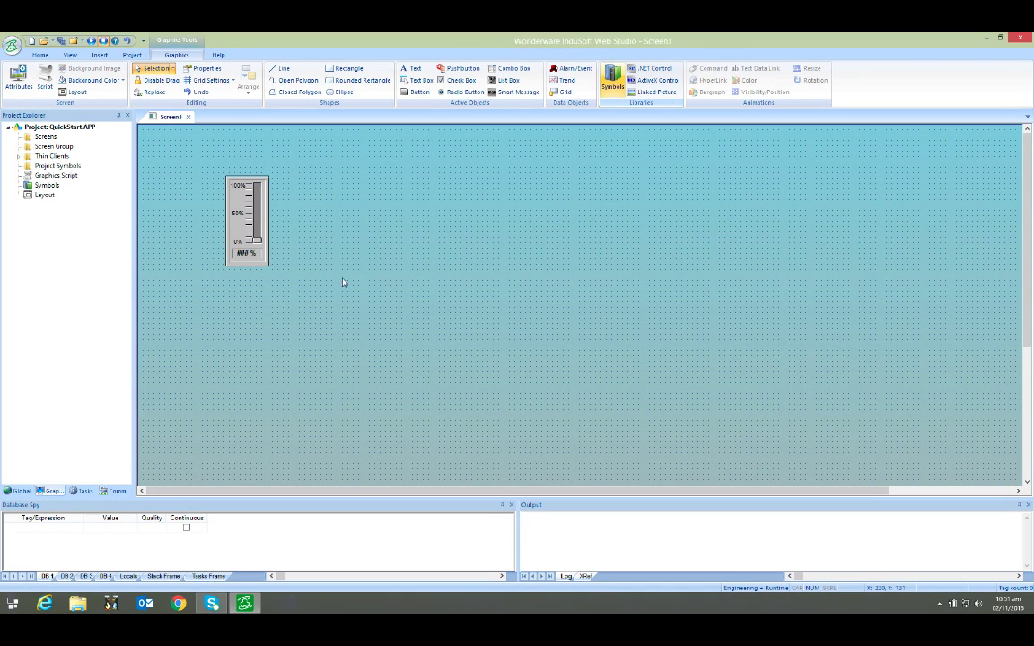
left_click(411, 68)
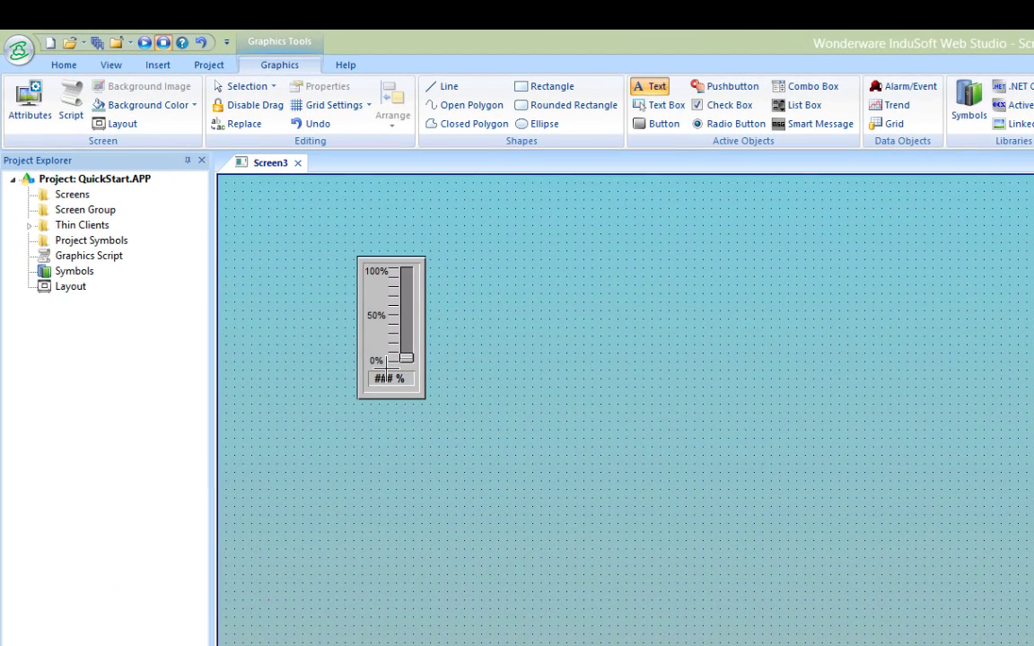
Set the slider's TagName to Test01 and create Test01 as a new Integer tag.
double_click(280, 260)
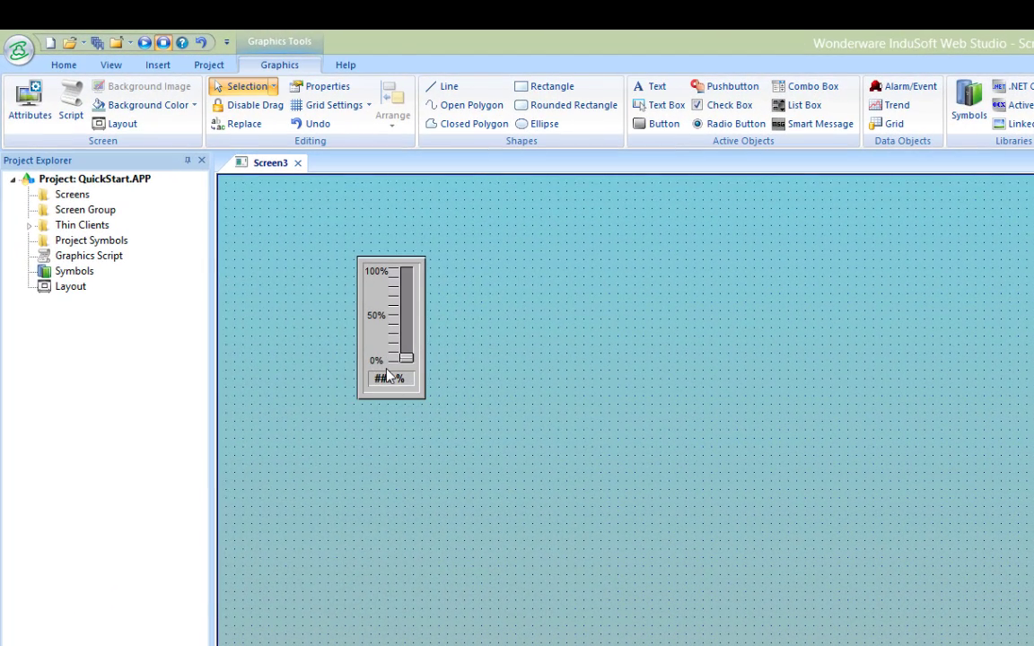
left_click(393, 425)
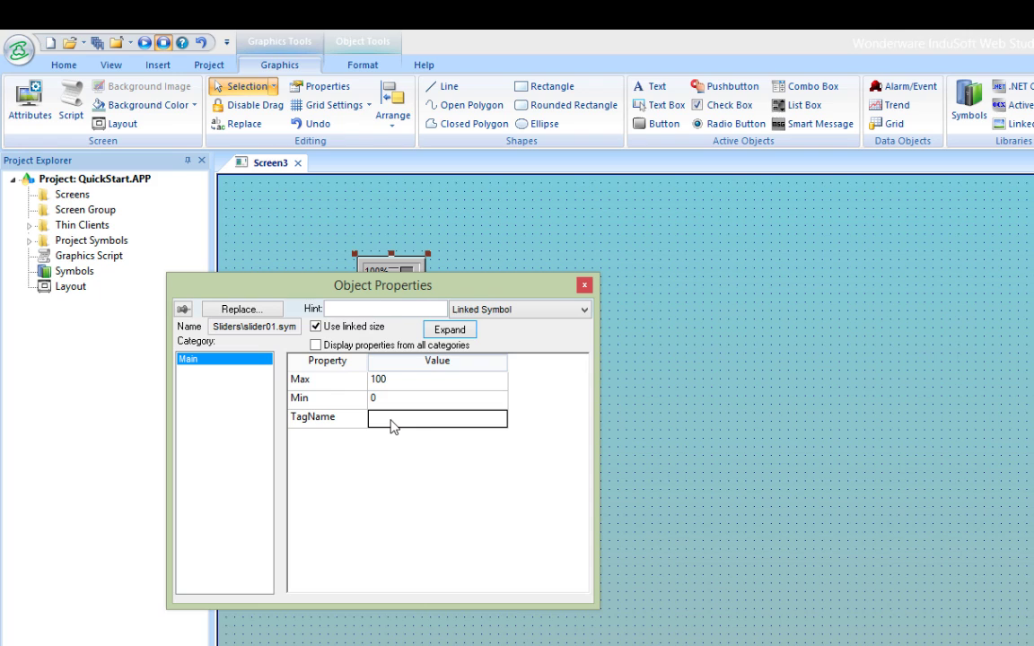
type("Test01")
left_click(584, 285)
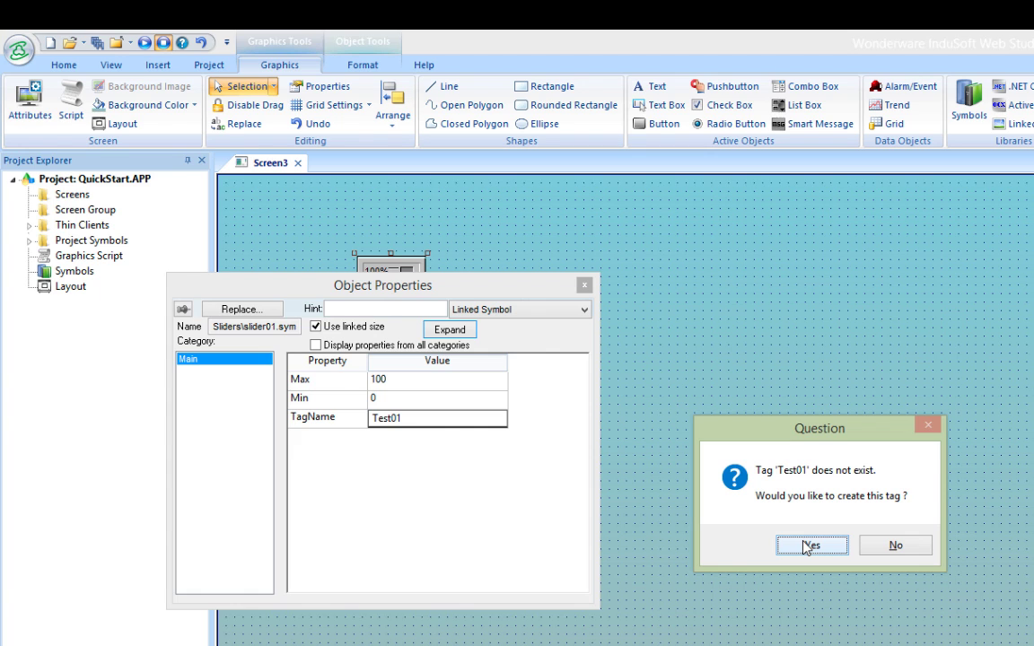
left_click(810, 546)
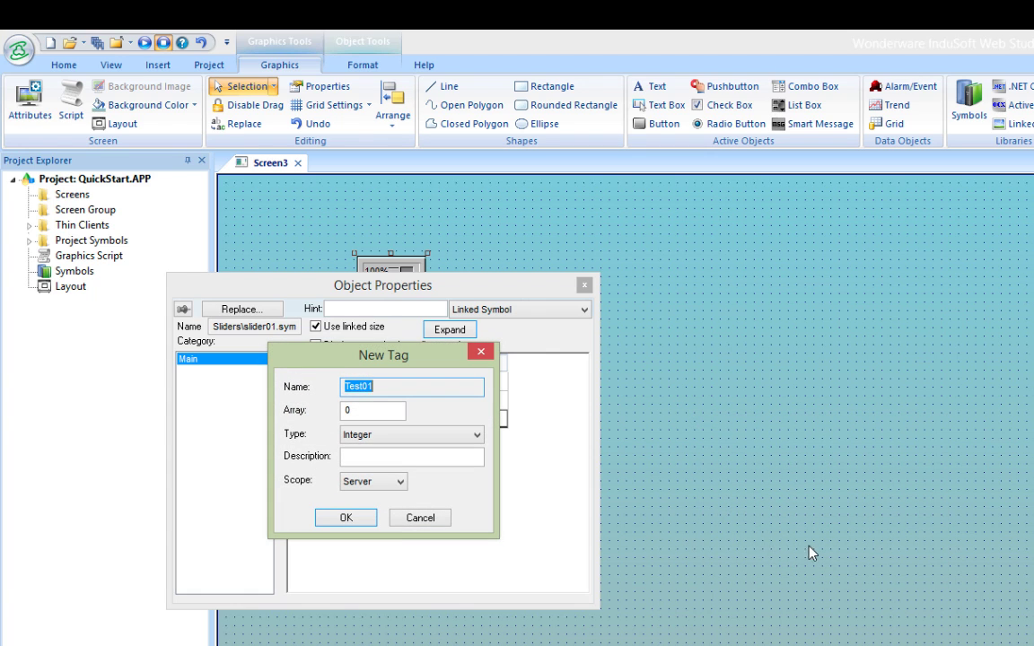
left_click(477, 436)
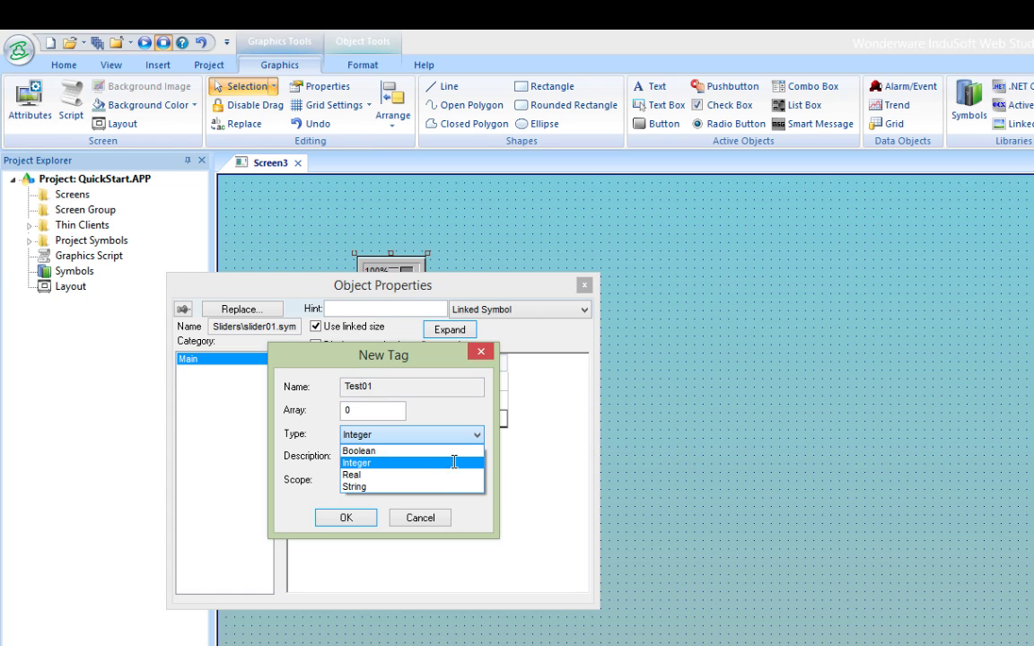
left_click(455, 464)
left_click(355, 523)
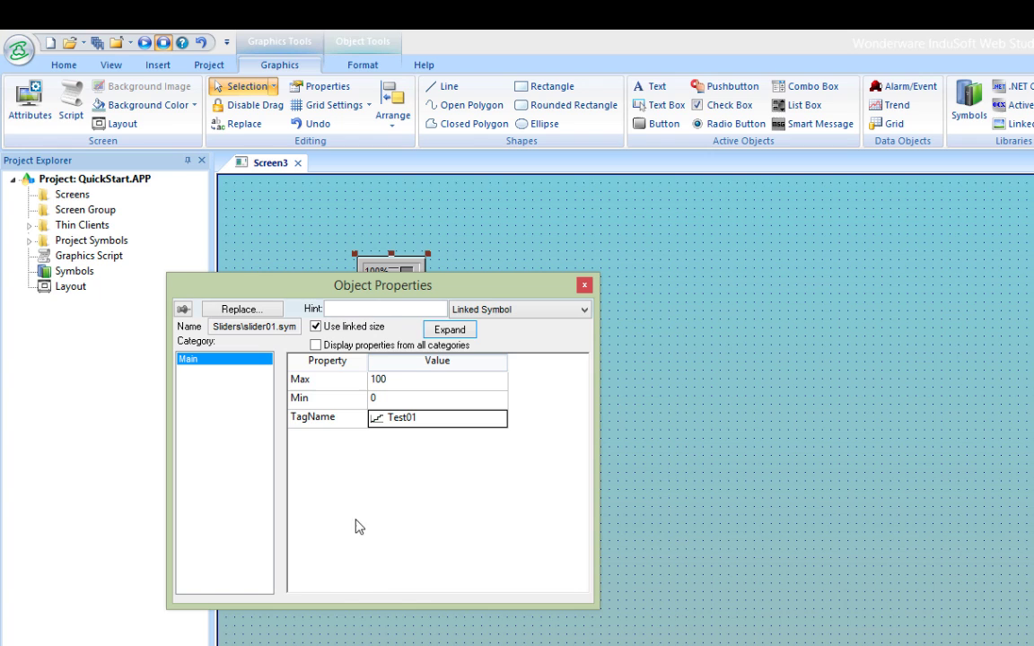
left_click(585, 286)
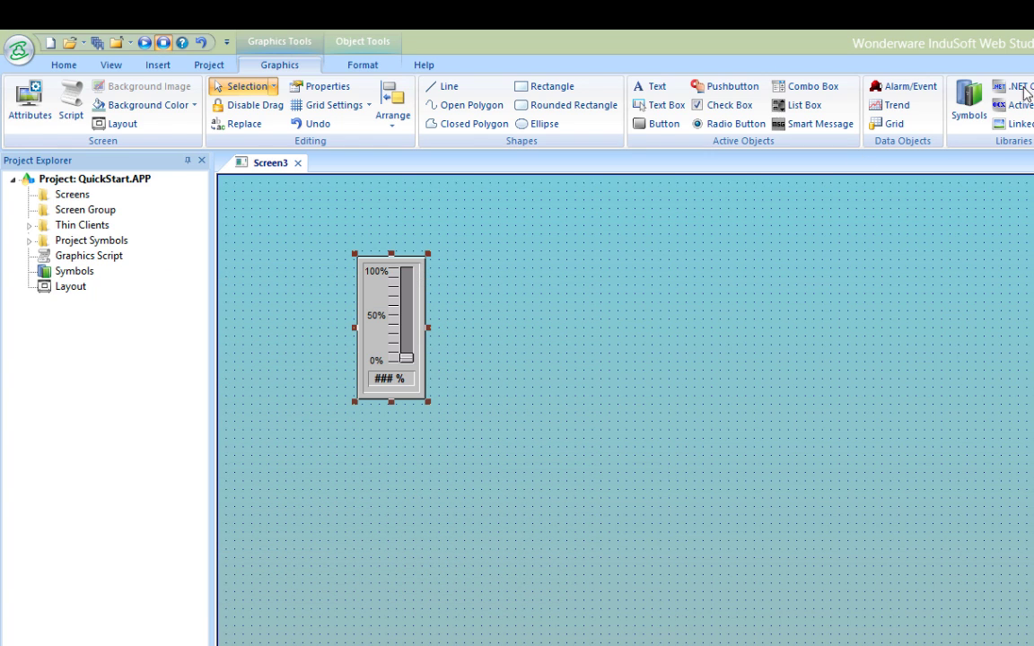
Place a ### text object beside the slider.
left_click(651, 86)
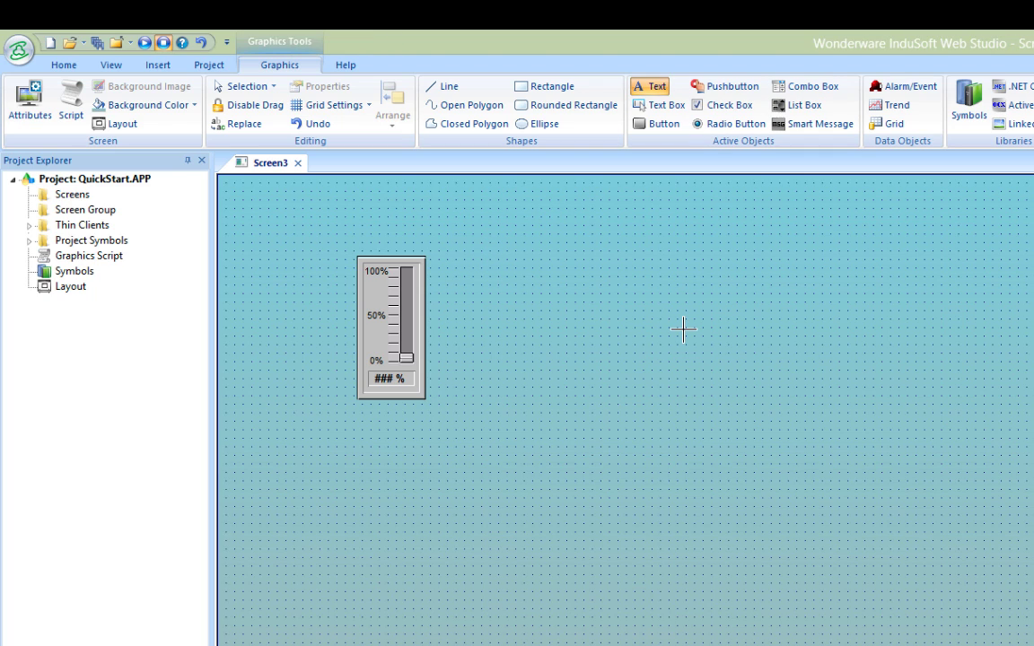
type("###")
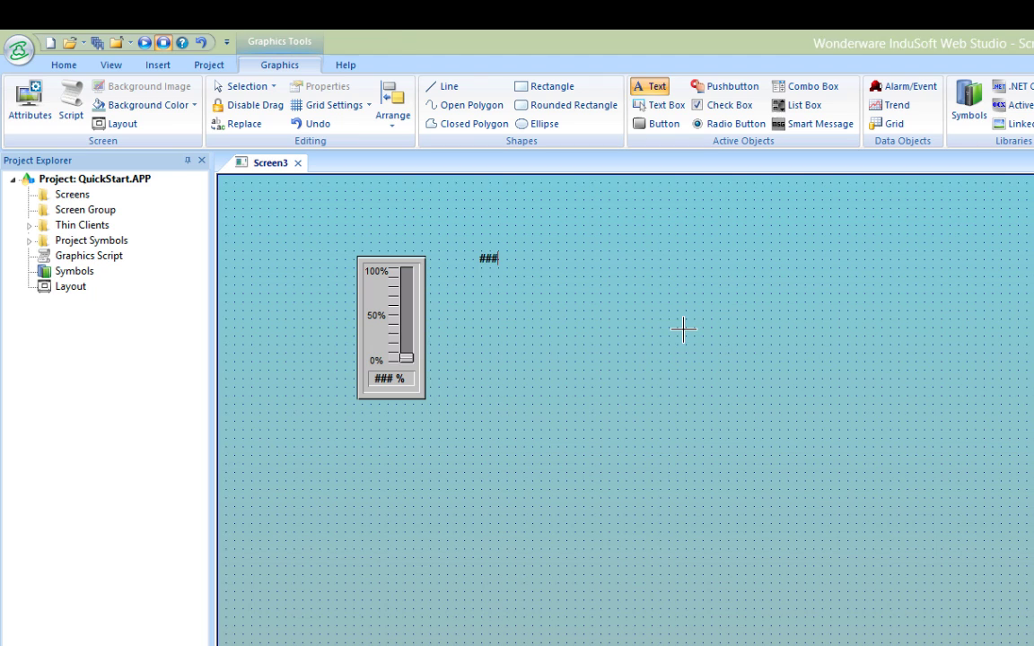
left_click(572, 352)
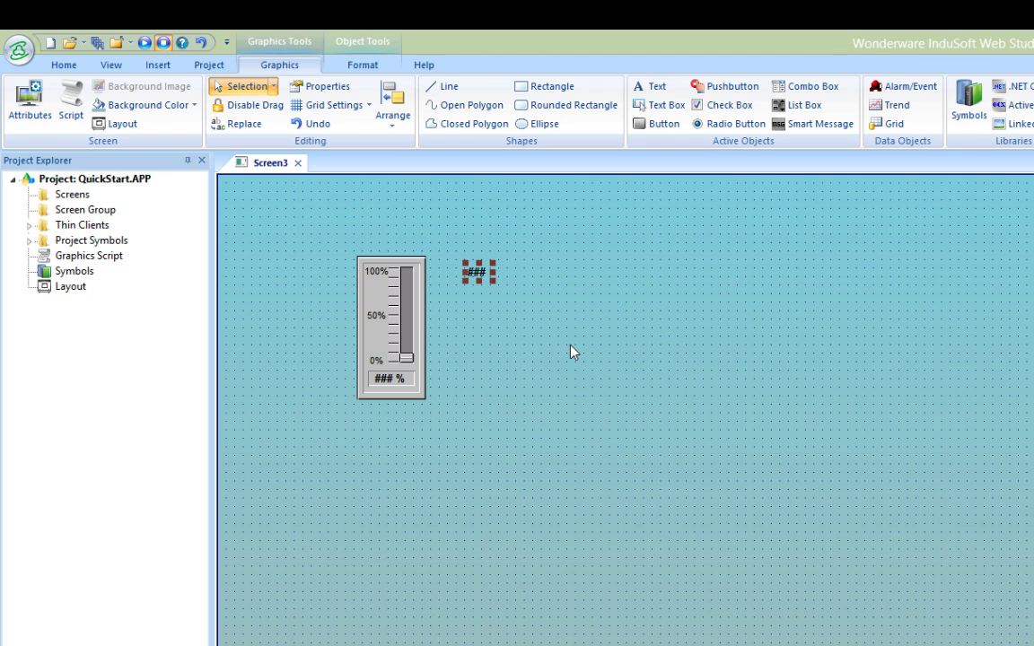
Link the ### text object so it displays the value of tag Test01.
double_click(484, 277)
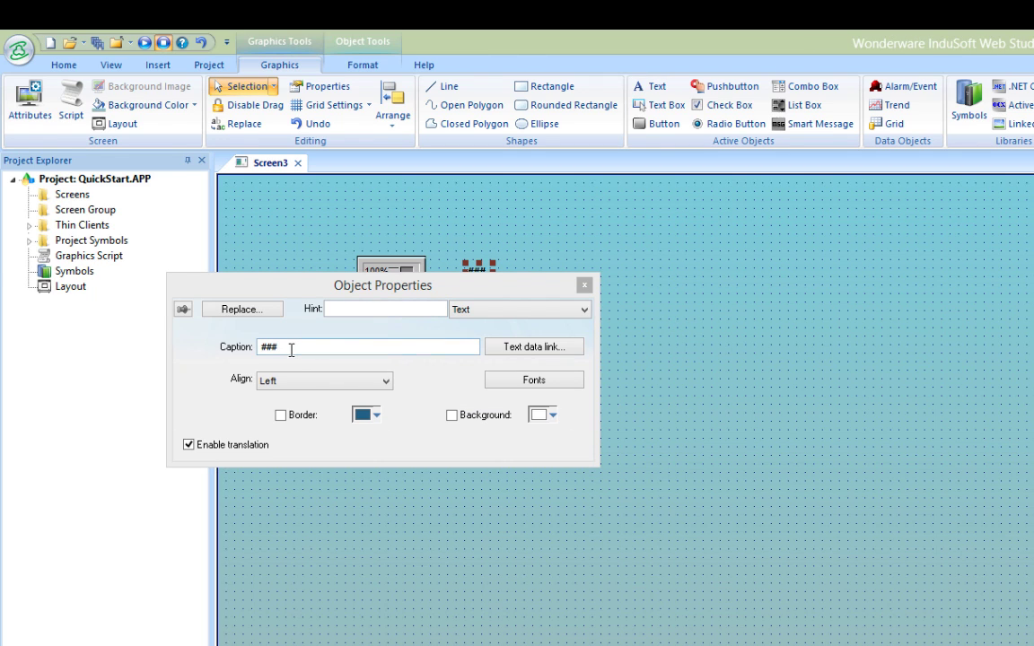
left_click(525, 349)
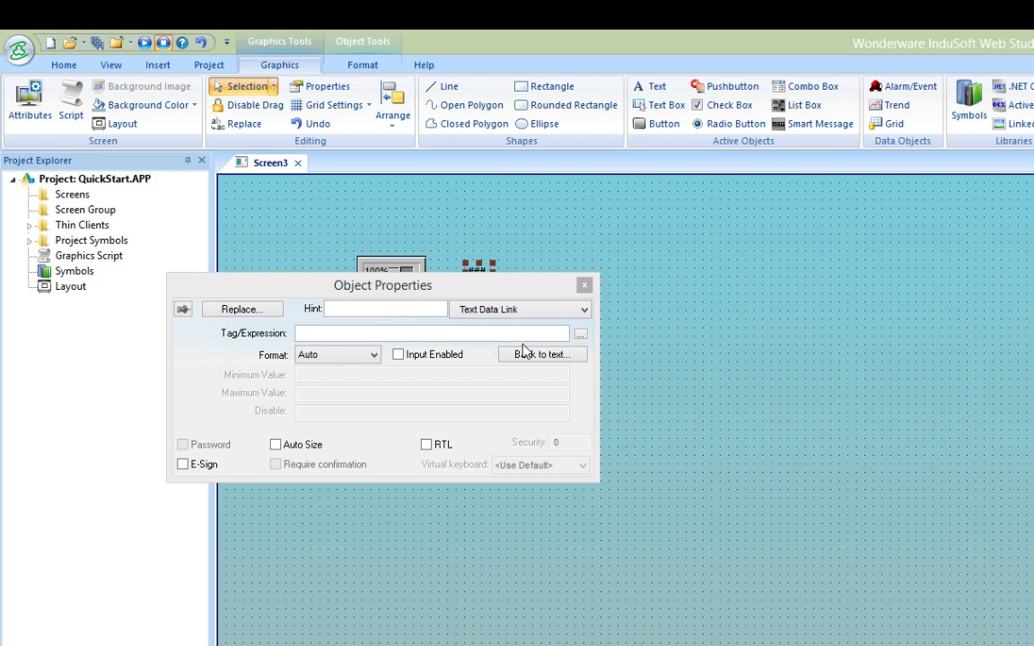
left_click(580, 336)
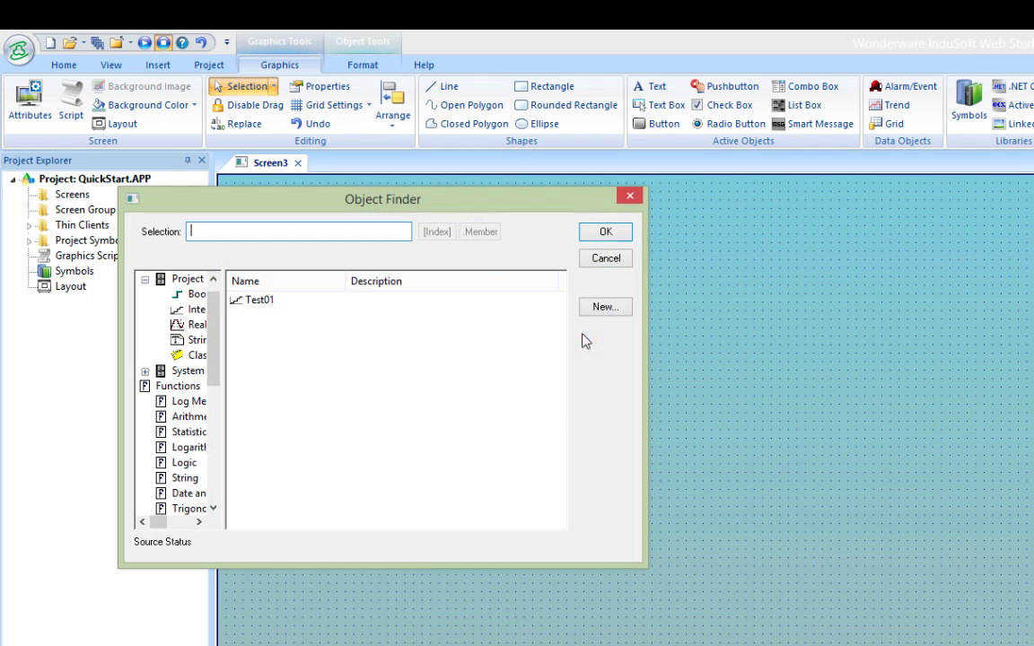
left_click(260, 304)
left_click(606, 232)
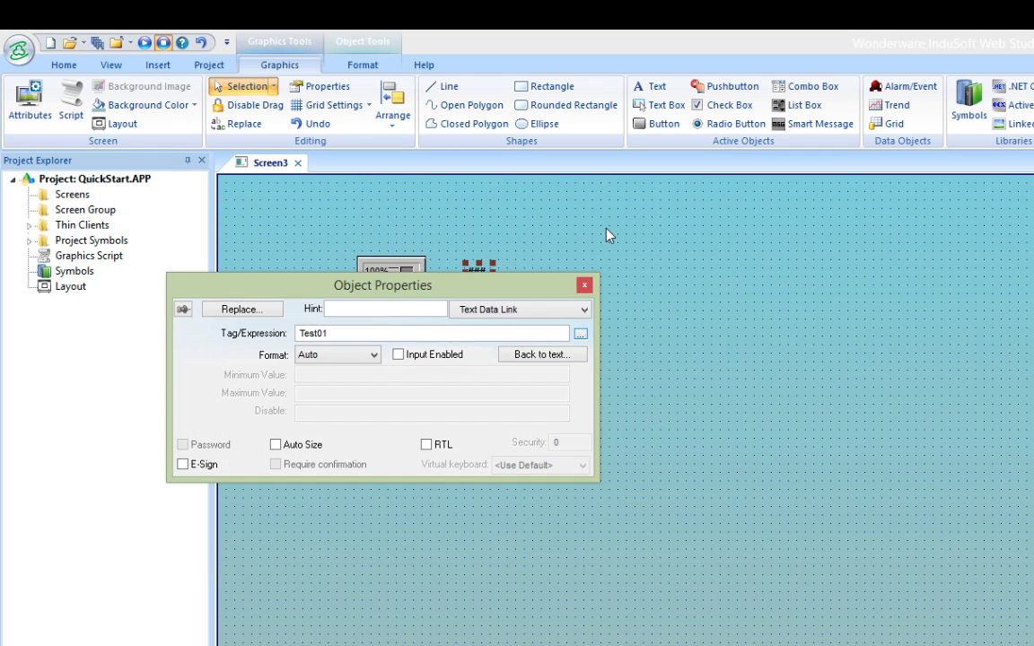
left_click(585, 286)
left_click(546, 86)
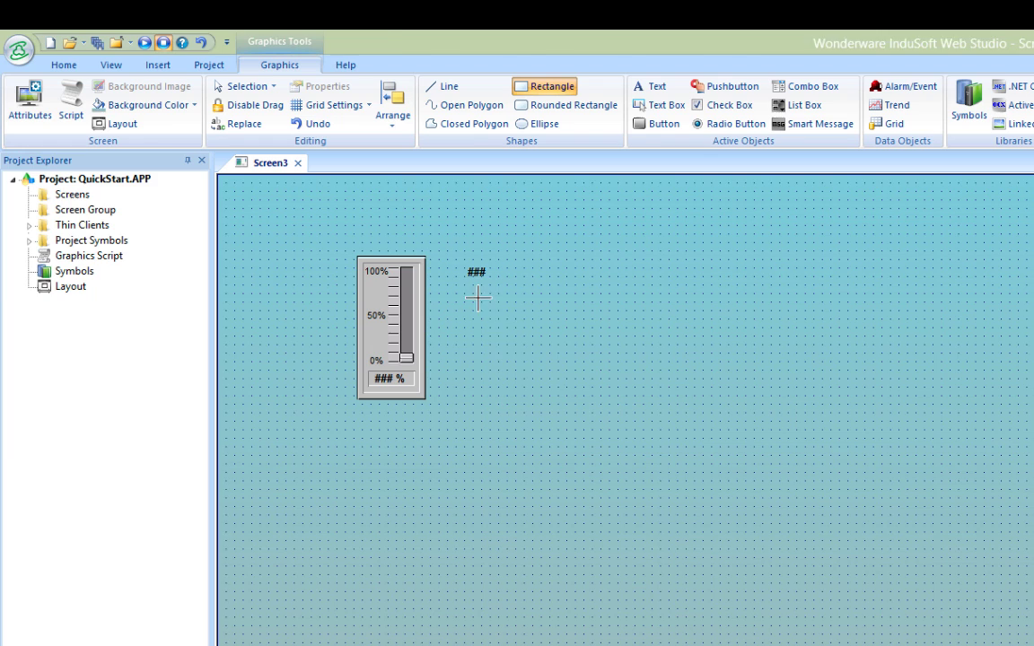
Draw a tall rectangle below the ### text with a navy border and navy fill.
mouse_move(482, 294)
left_mouse_down()
mouse_move(522, 427)
mouse_move(543, 418)
mouse_move(545, 439)
mouse_move(524, 458)
left_mouse_up()
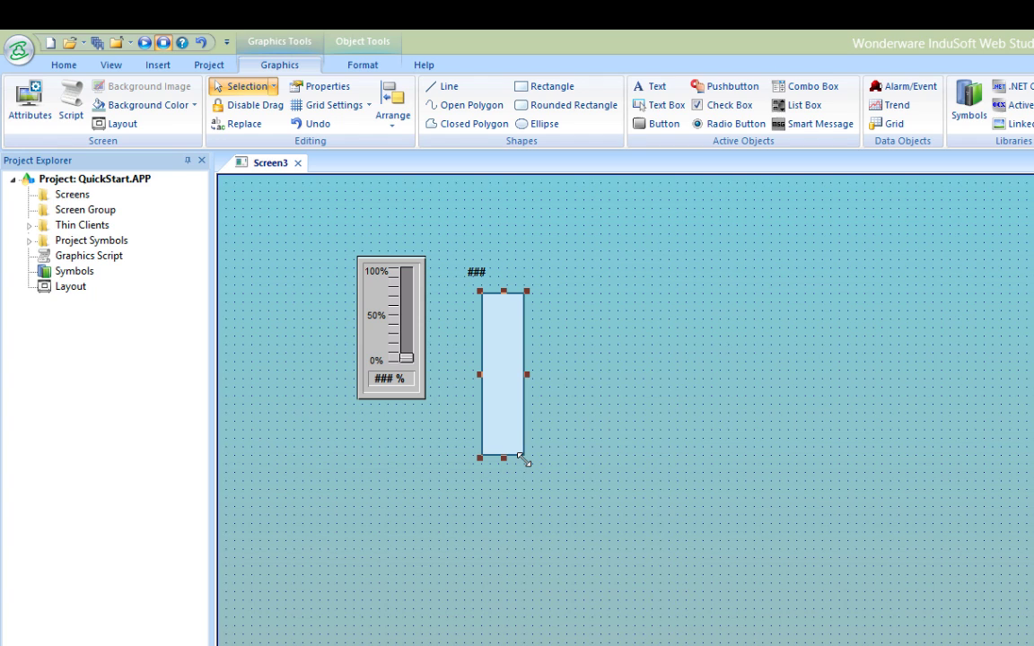
right_click(506, 370)
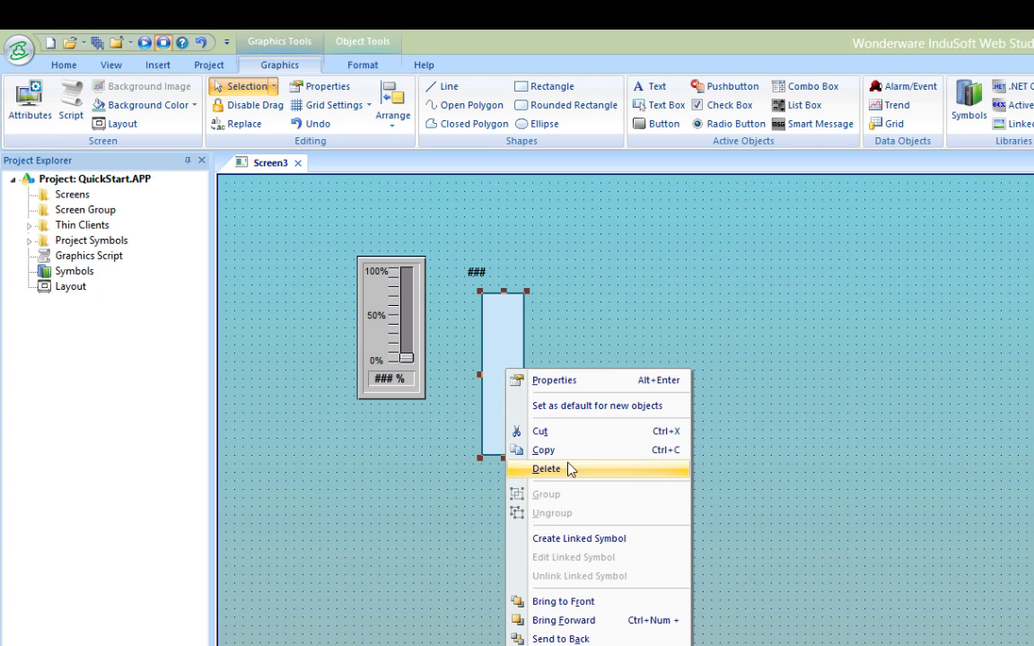
left_click(561, 383)
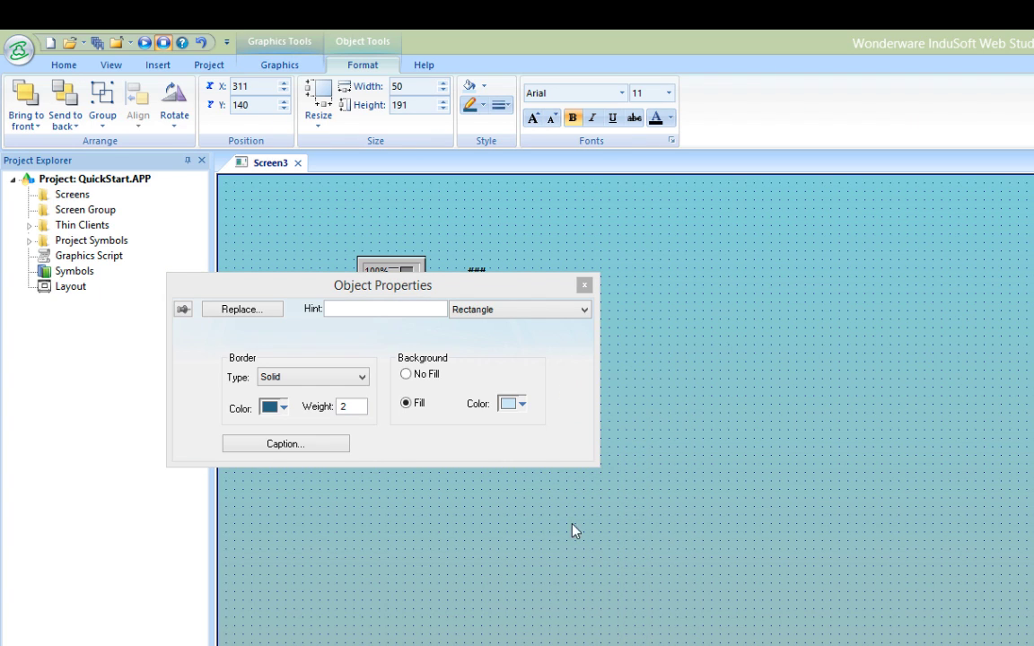
left_click(283, 409)
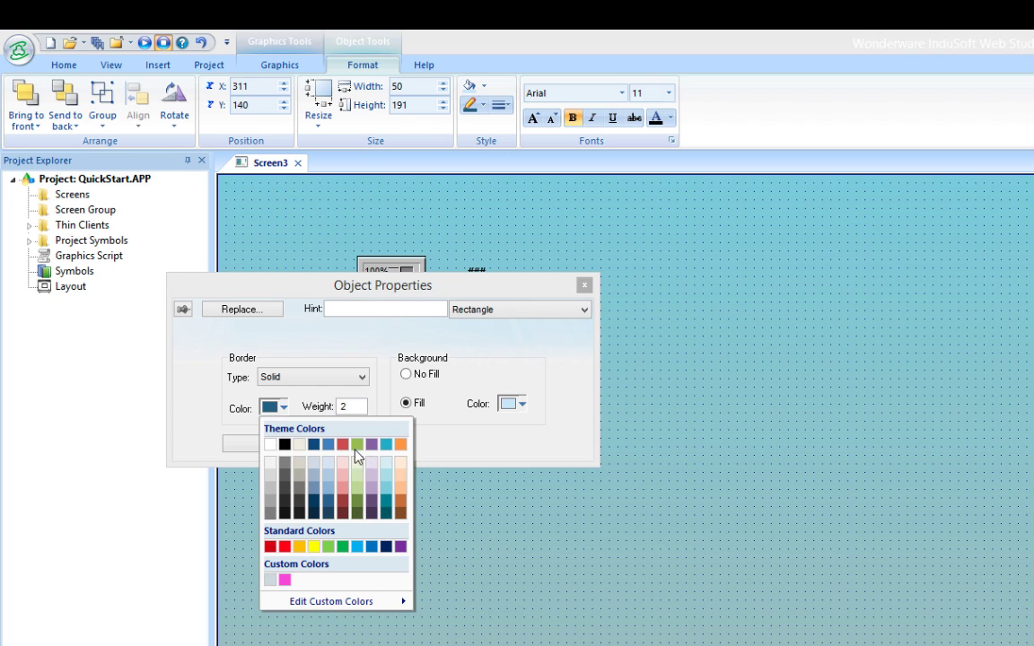
left_click(314, 445)
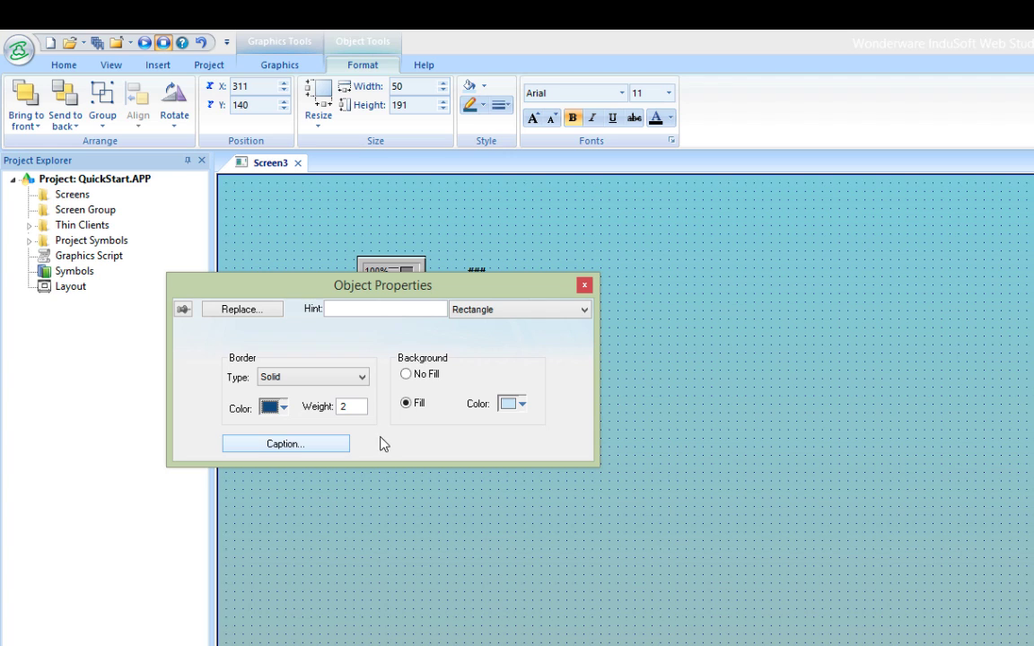
left_click(522, 405)
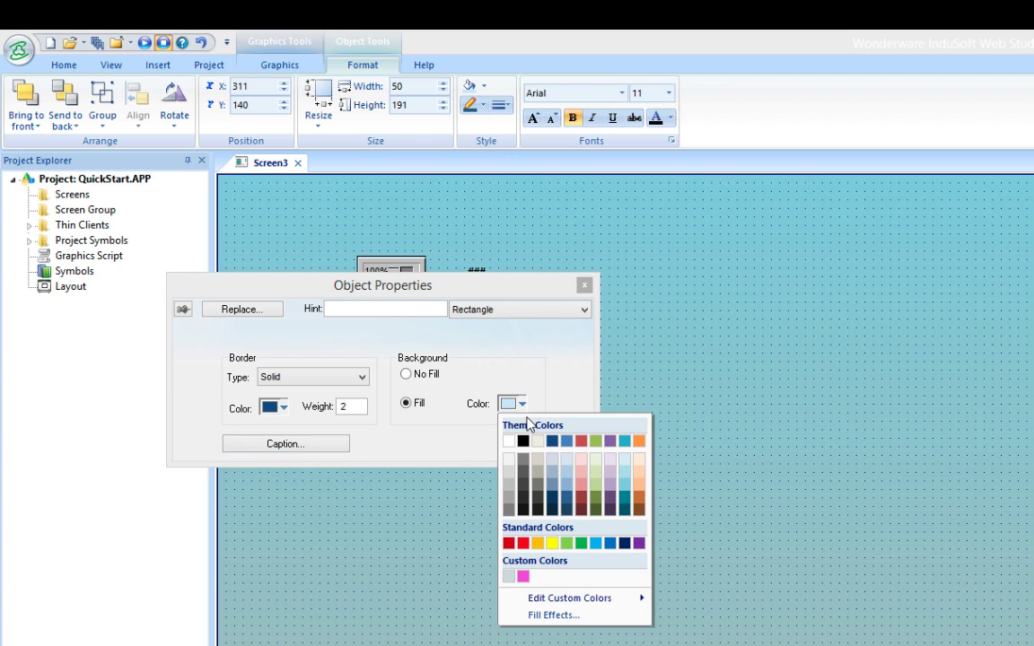
left_click(554, 442)
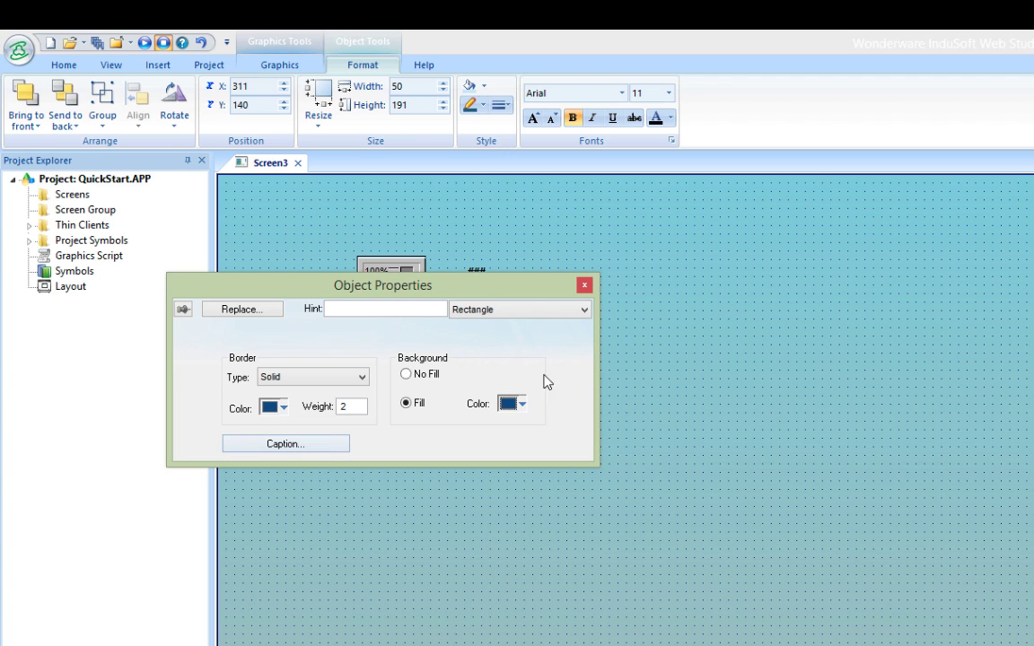
left_click(584, 288)
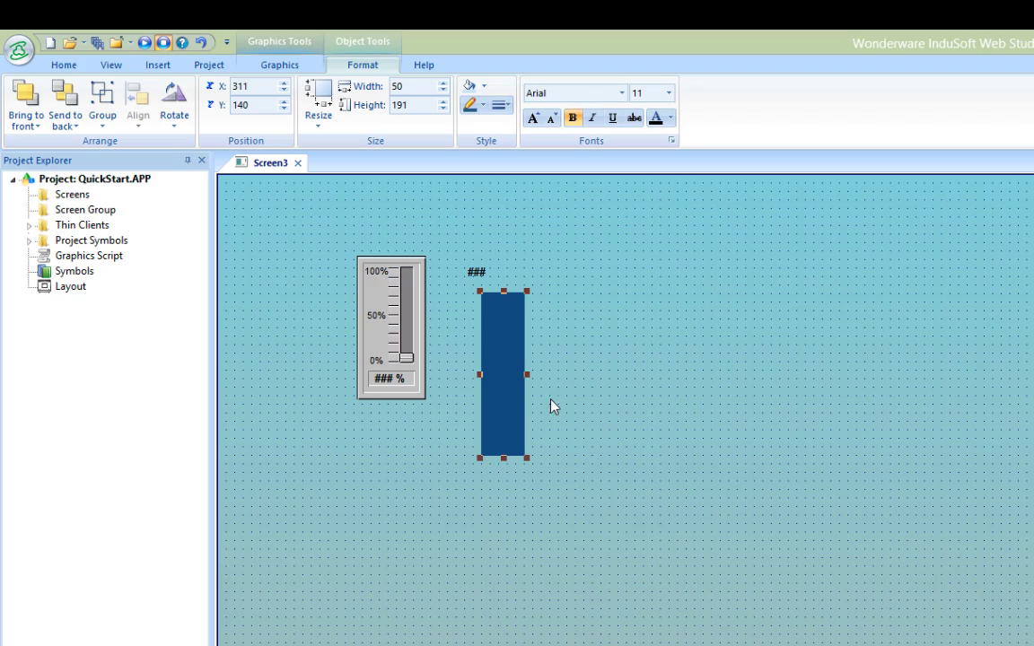
Turn the navy rectangle into a bar graph driven by tag Test01.
left_click(281, 65)
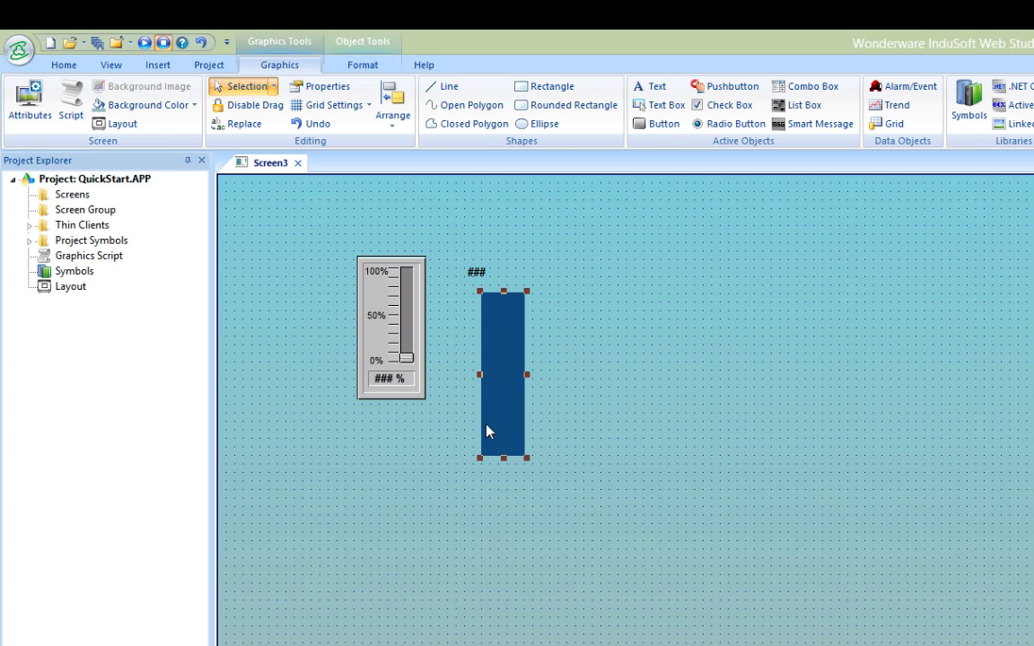
double_click(509, 426)
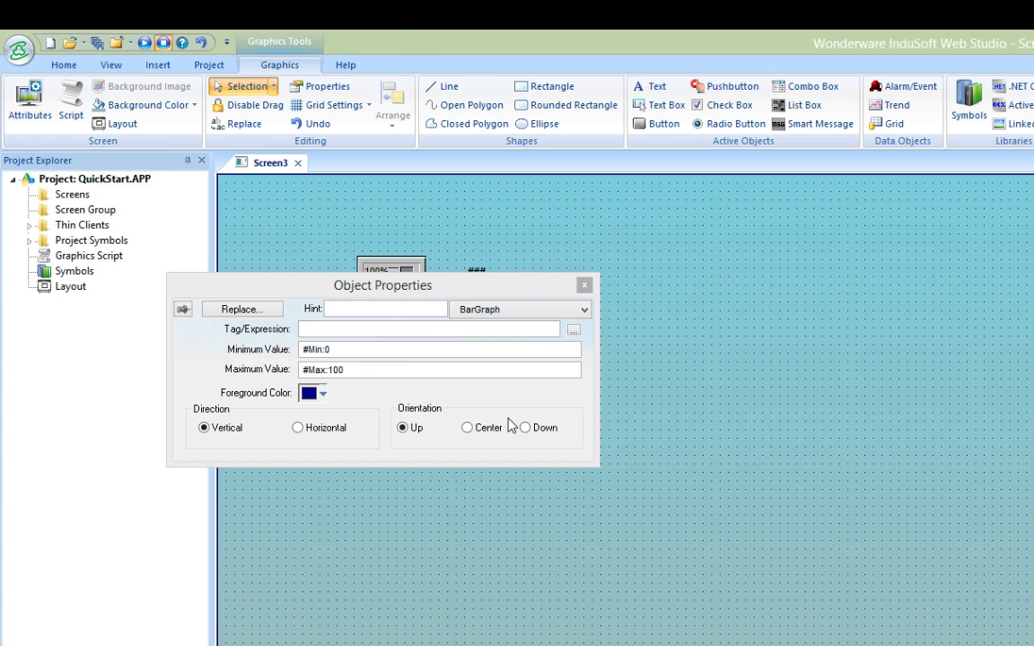
left_click(562, 311)
left_click(539, 329)
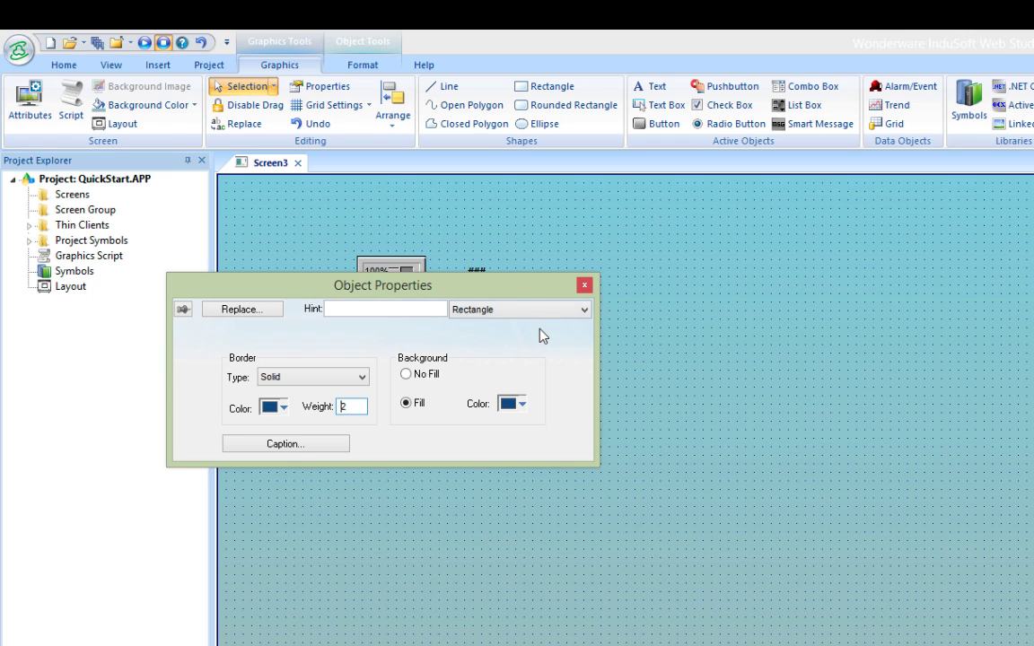
left_click(538, 310)
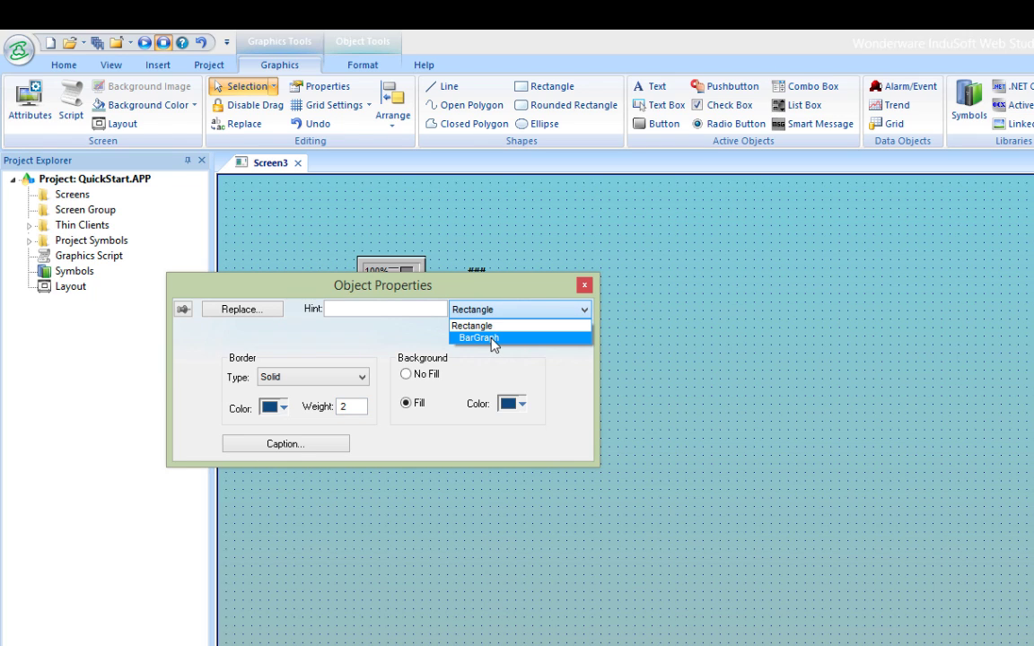
left_click(492, 340)
left_click(334, 328)
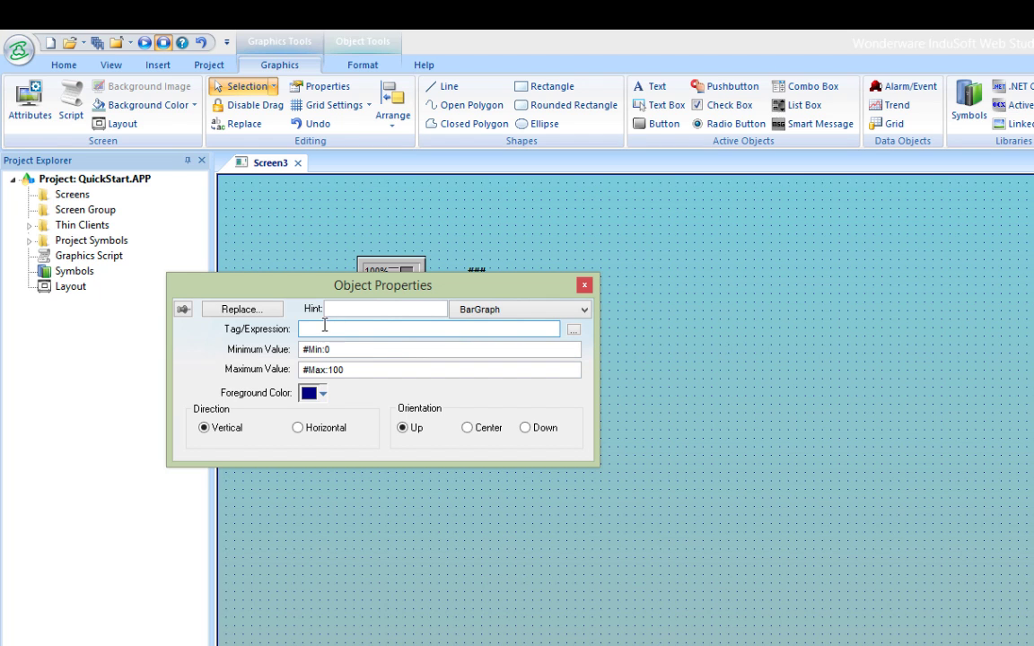
left_click(573, 331)
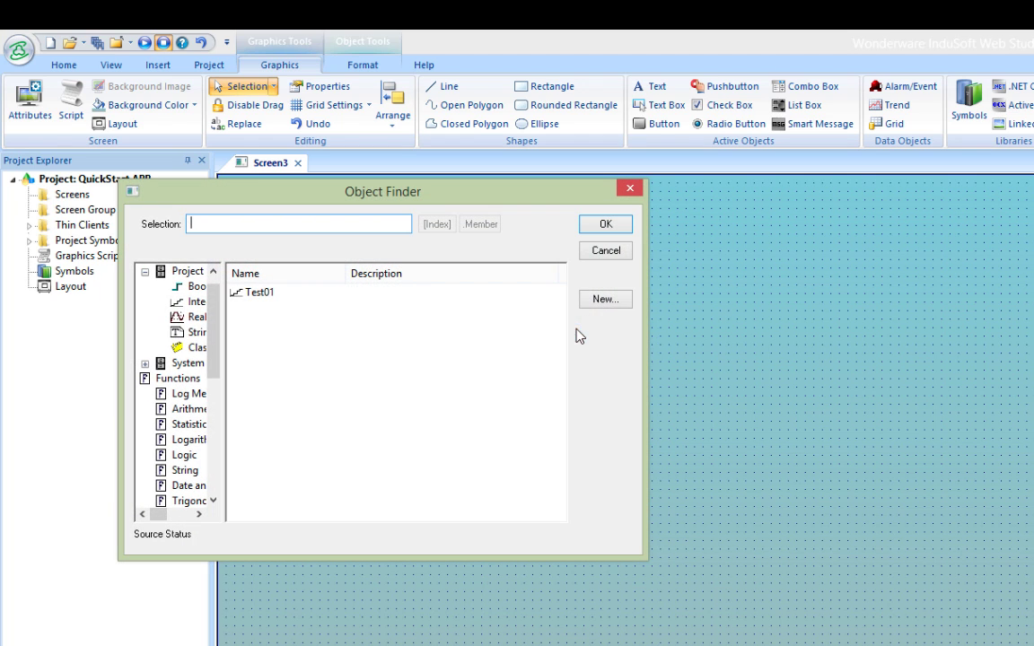
left_click(261, 295)
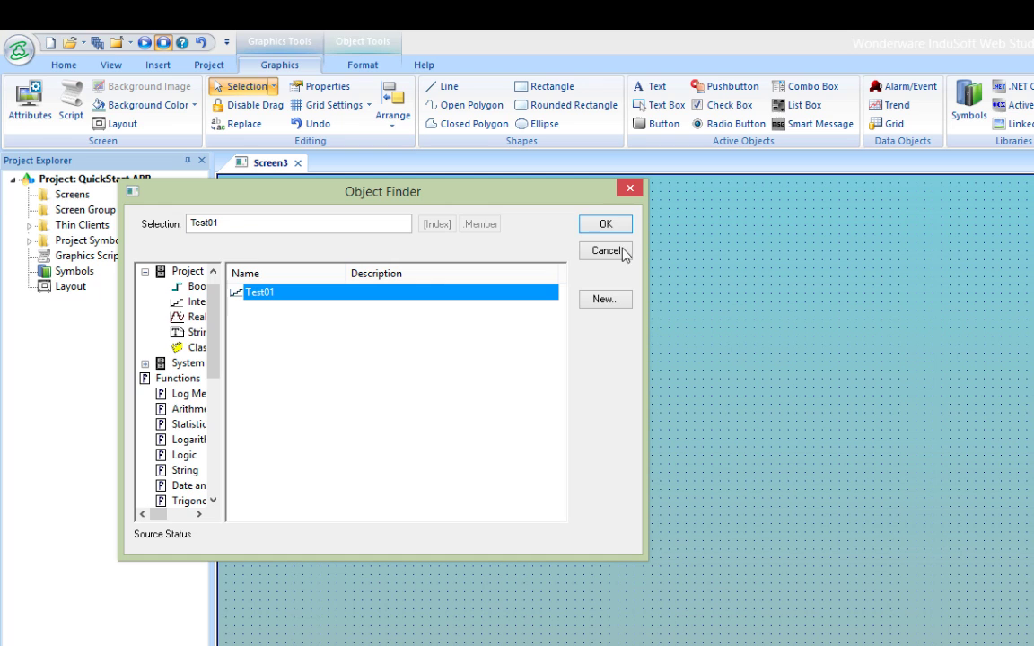
left_click(605, 224)
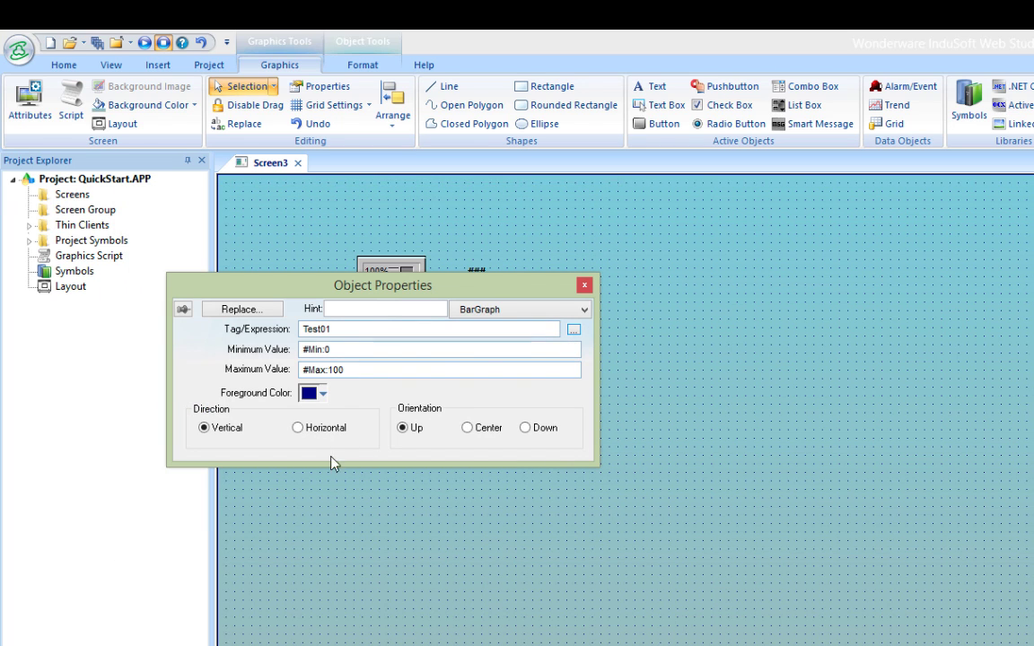
Set the bar graph's foreground colour to light green.
left_click(322, 394)
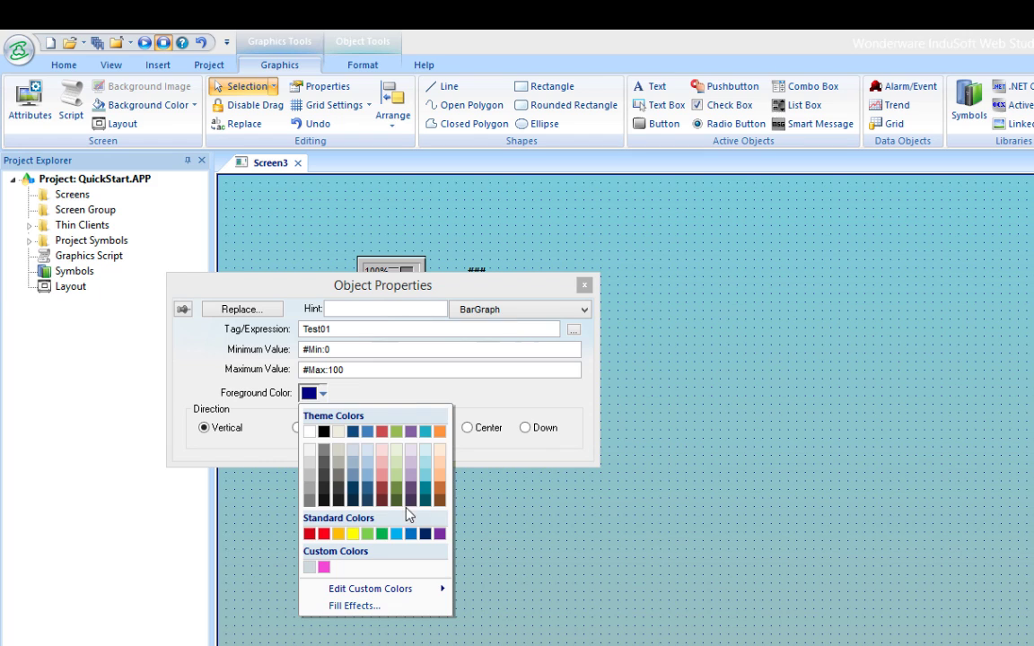
left_click(396, 467)
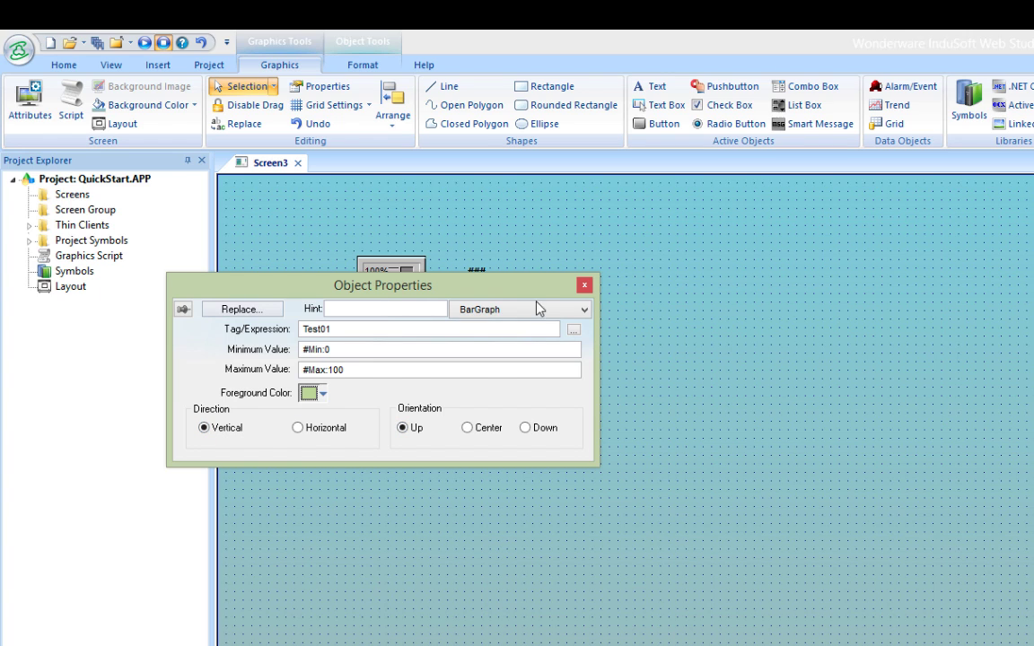
left_click(585, 288)
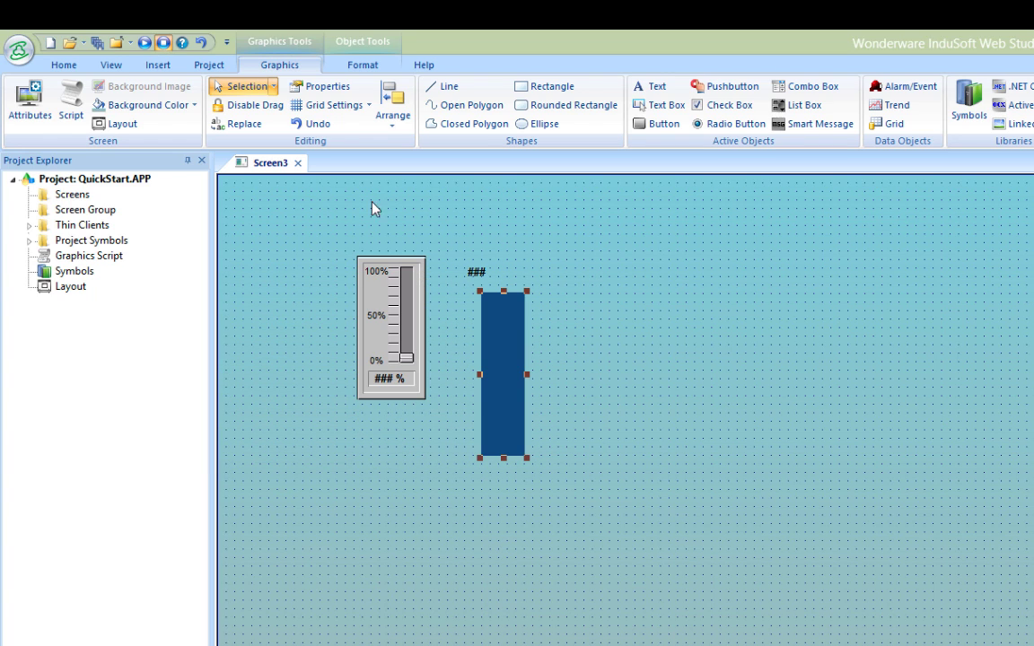
Save Screen3 under the file name Main.
right_click(261, 167)
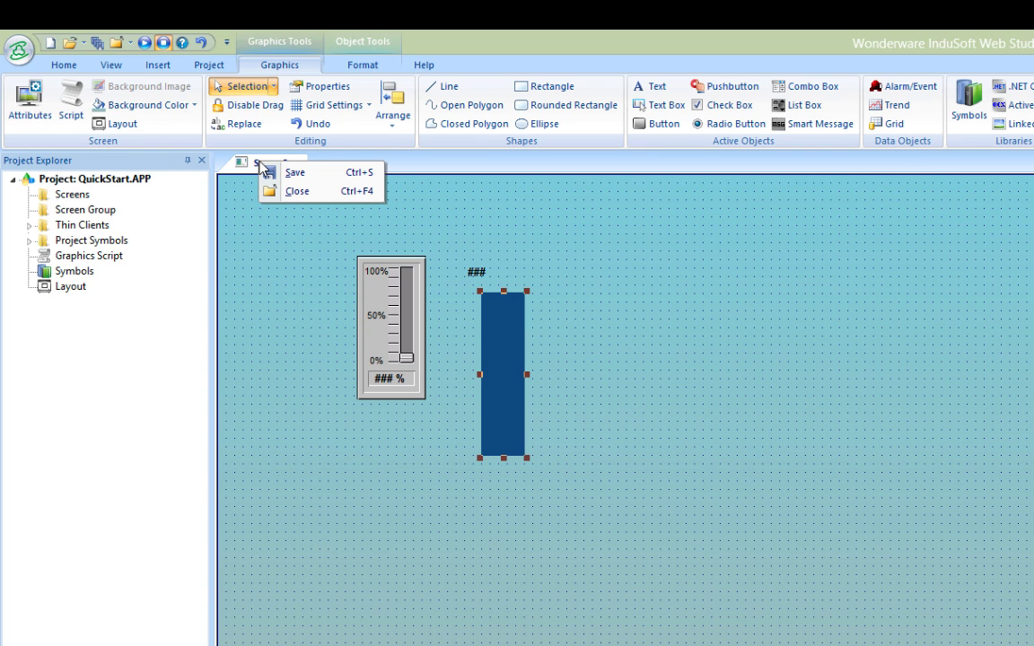
left_click(309, 180)
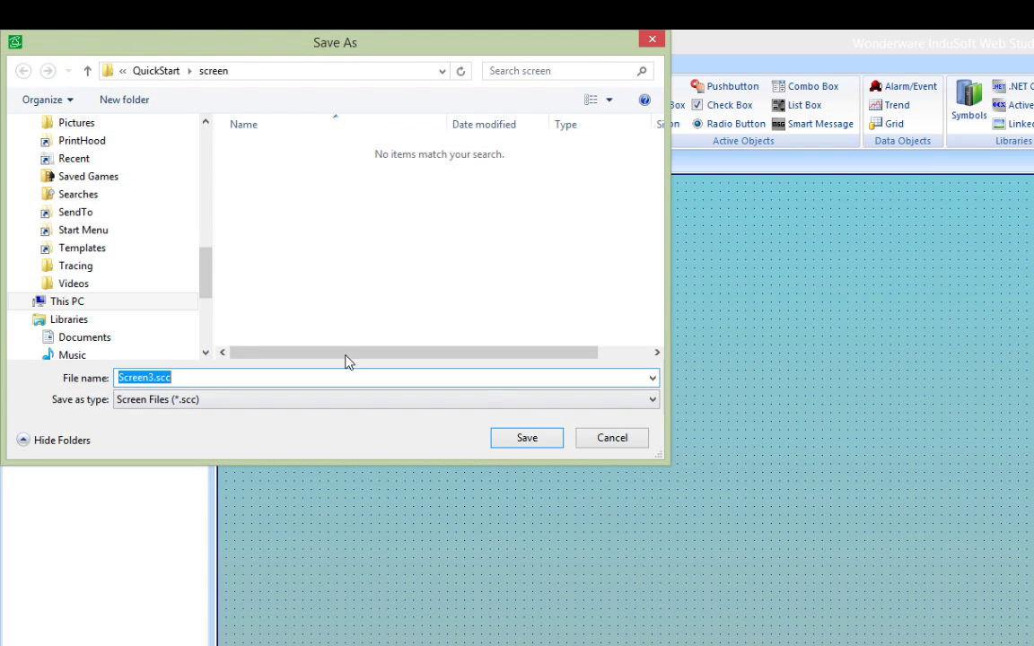
type("Main")
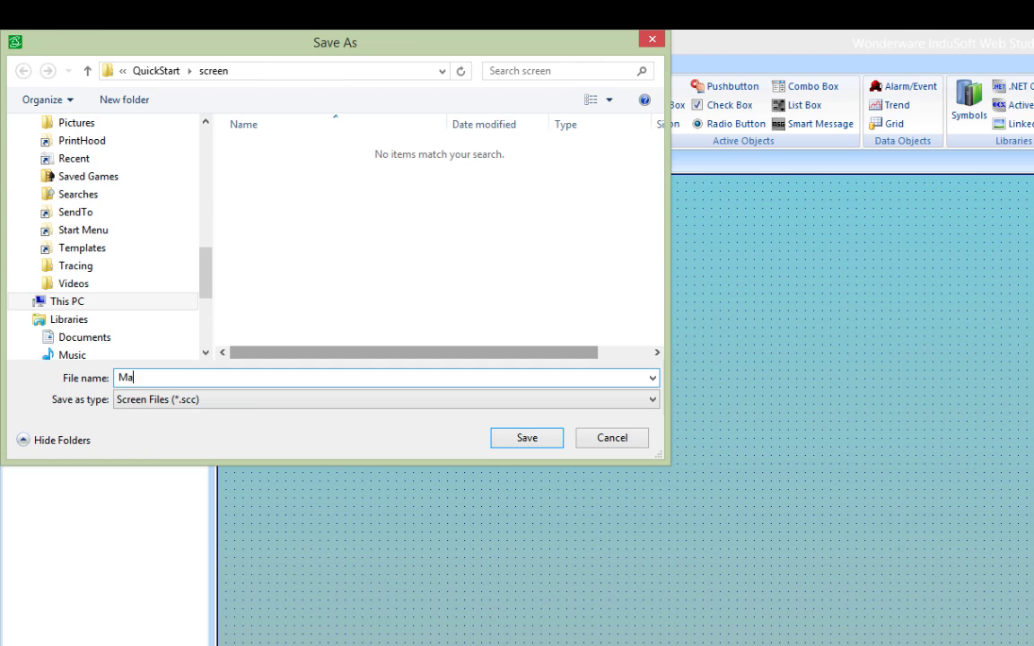
left_click(528, 443)
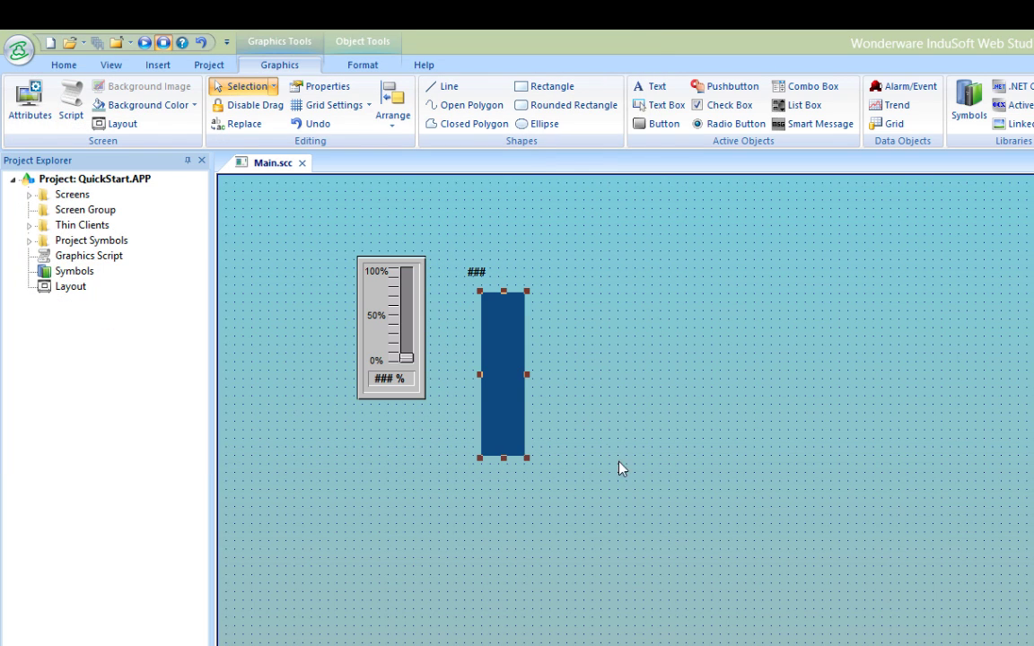
Close Main, make it the startup screen, and run the project.
left_click(303, 164)
left_click(30, 195)
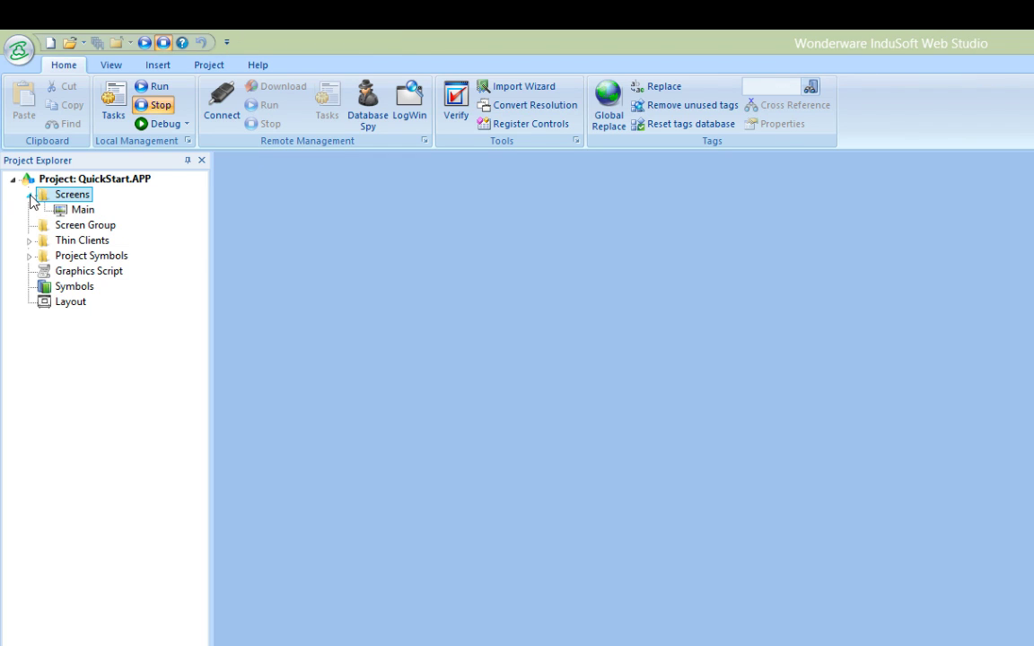
right_click(81, 210)
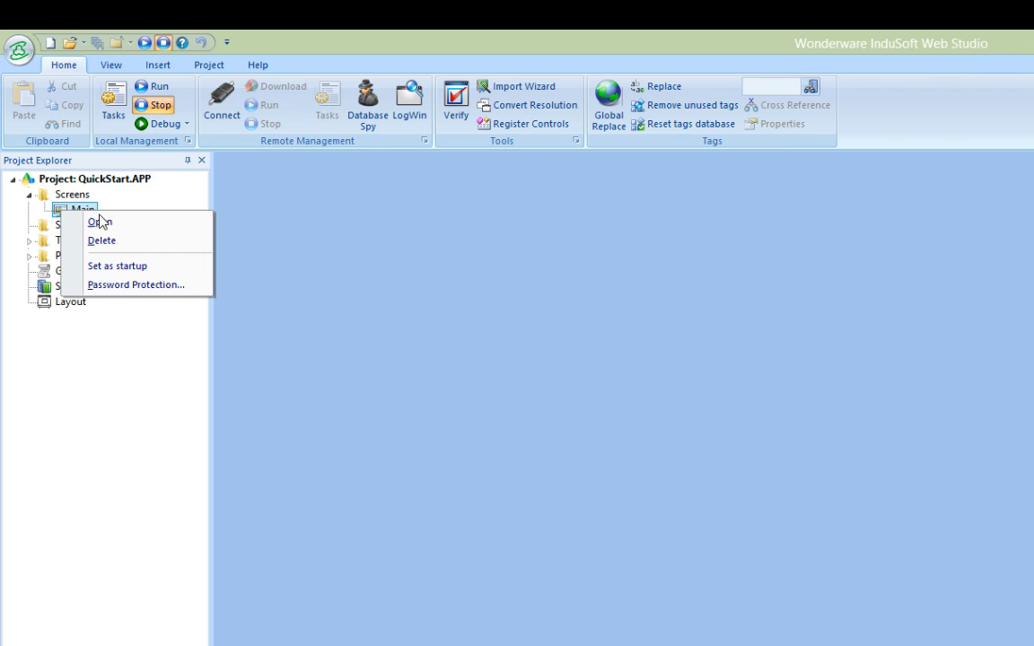
left_click(98, 269)
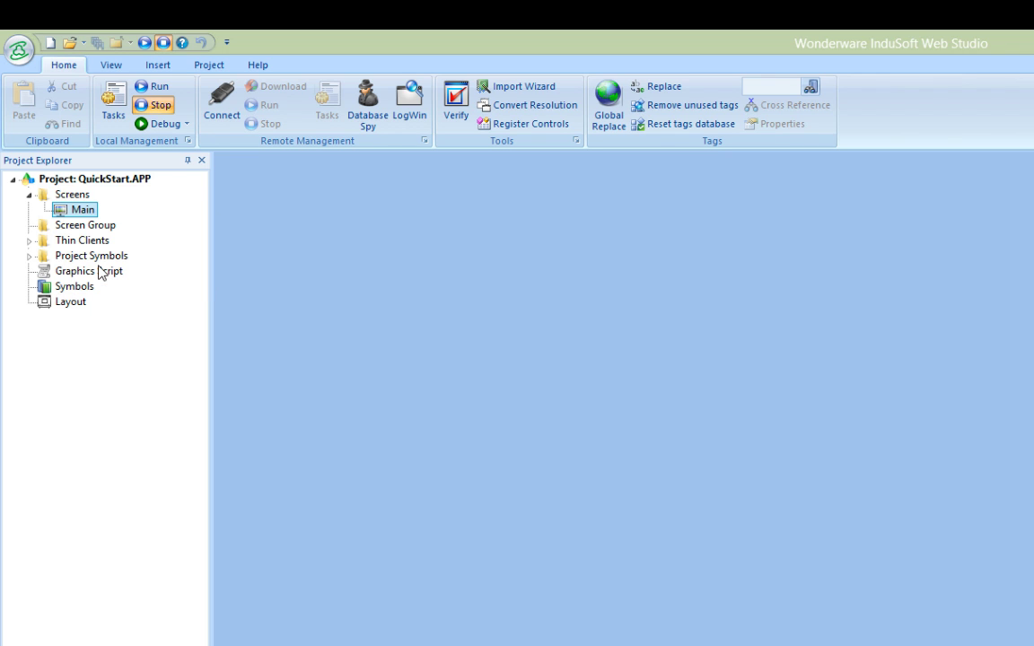
left_click(154, 90)
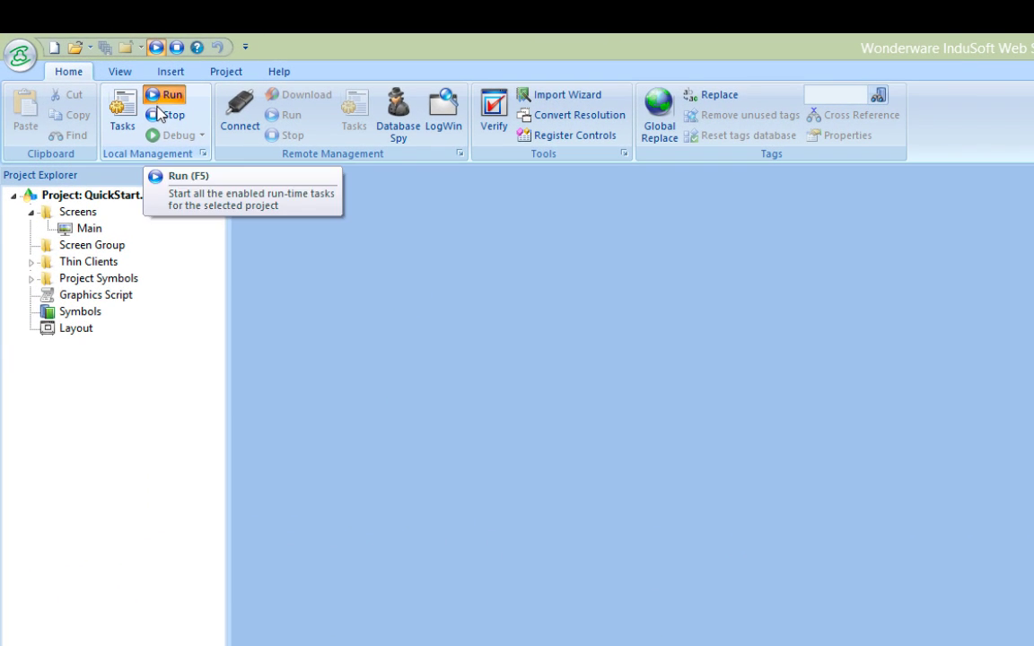
left_click(160, 97)
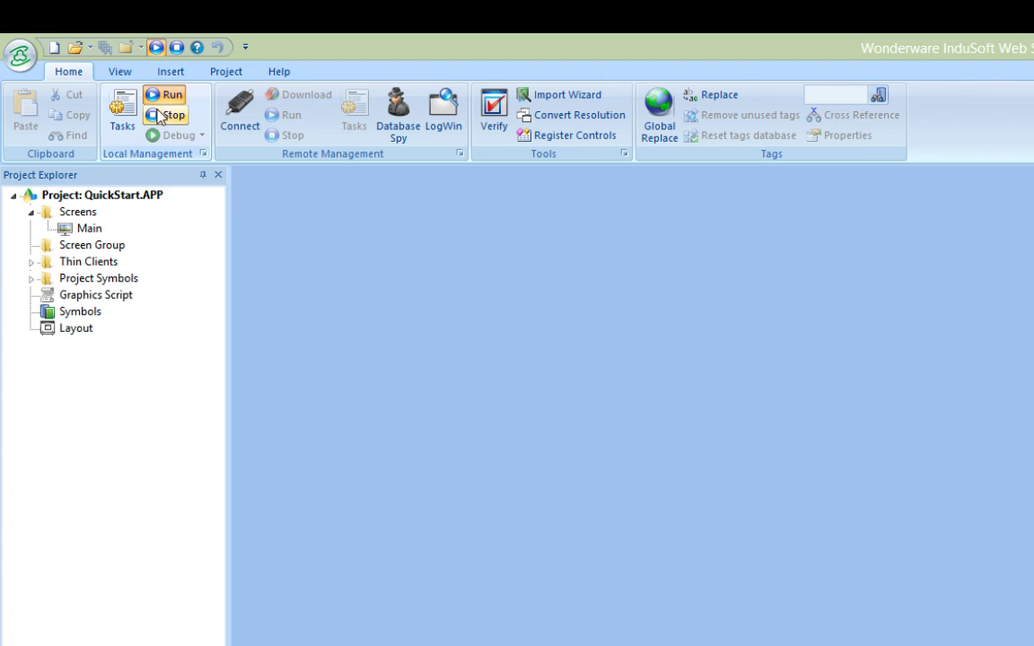
Reopen the Main screen and draw a new button above the slider.
double_click(79, 231)
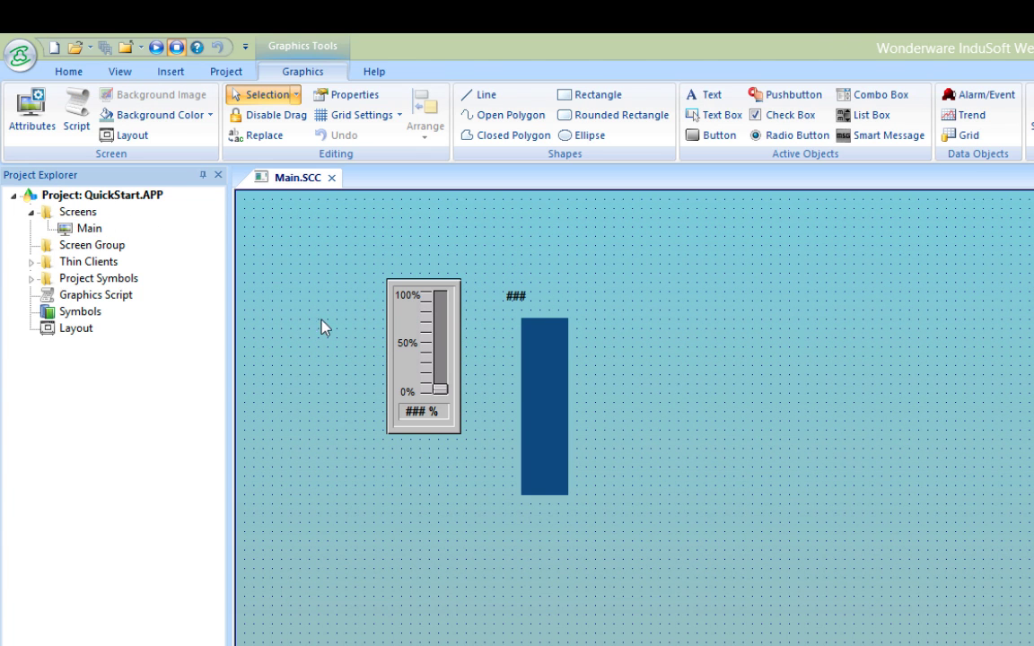
left_click(700, 137)
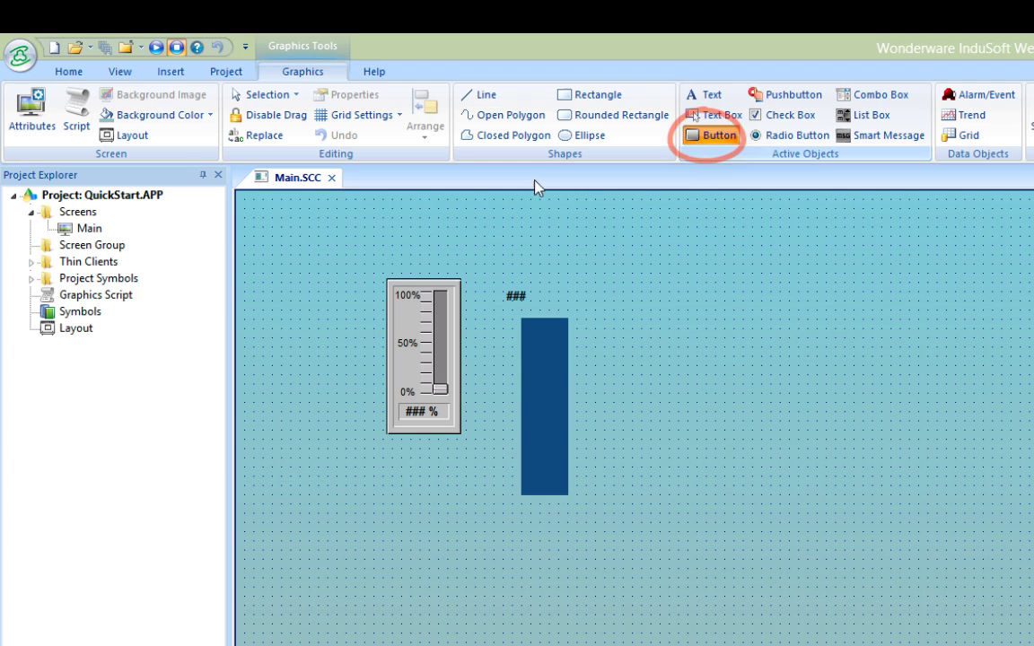
mouse_move(289, 209)
left_mouse_down()
mouse_move(364, 234)
mouse_move(378, 254)
mouse_move(401, 262)
mouse_move(419, 258)
mouse_move(385, 247)
mouse_move(524, 256)
mouse_move(492, 241)
left_mouse_up()
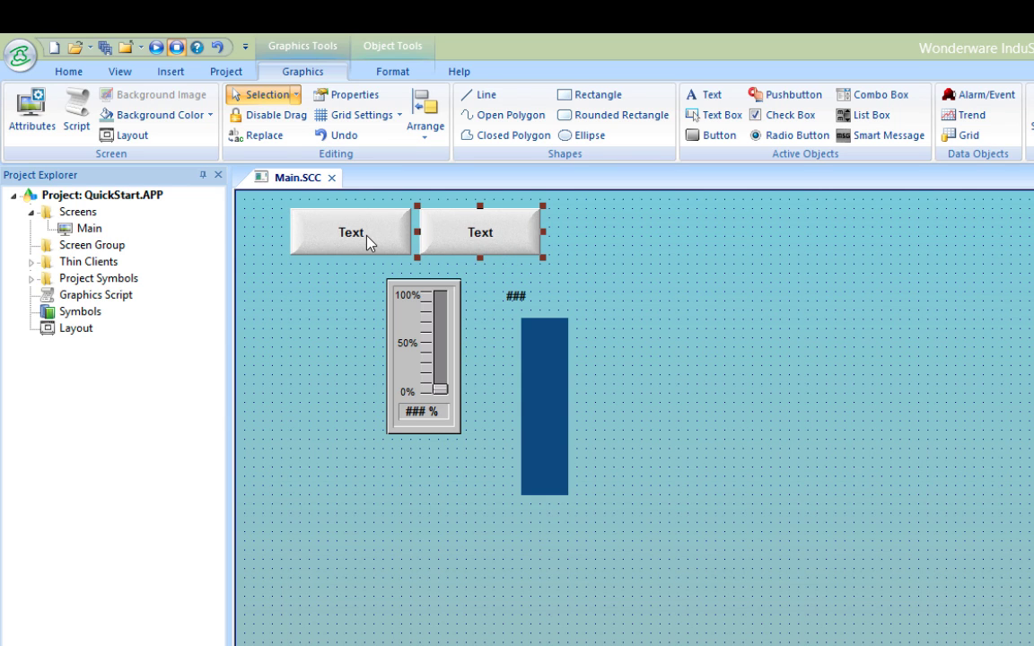
Caption the left button Exit and give it the built-in language command Shutdown().
double_click(368, 242)
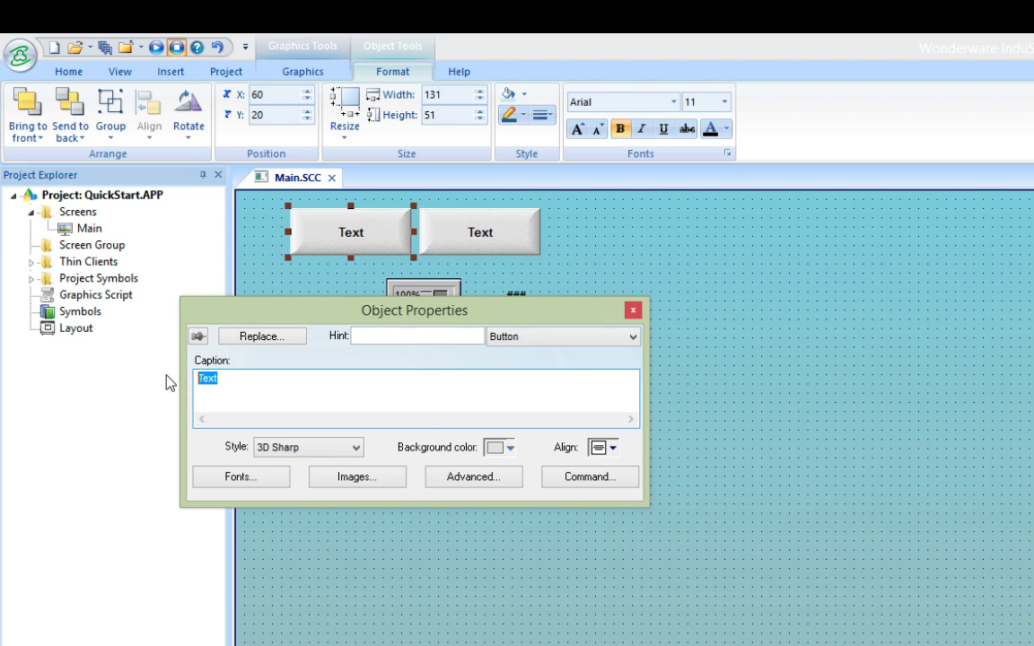
type("Exit")
left_click(590, 478)
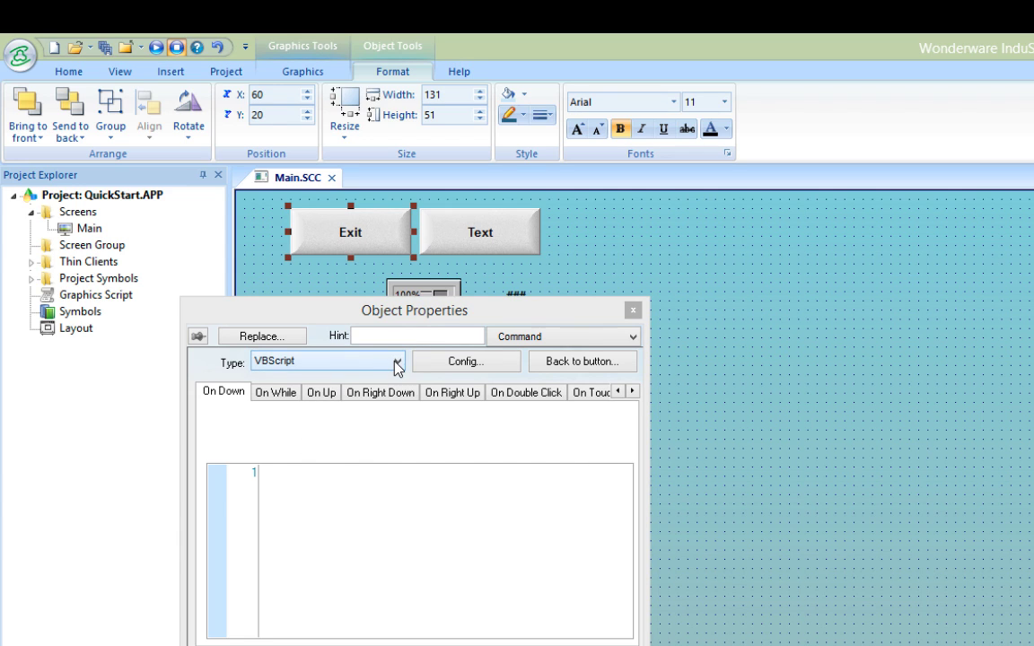
left_click(397, 362)
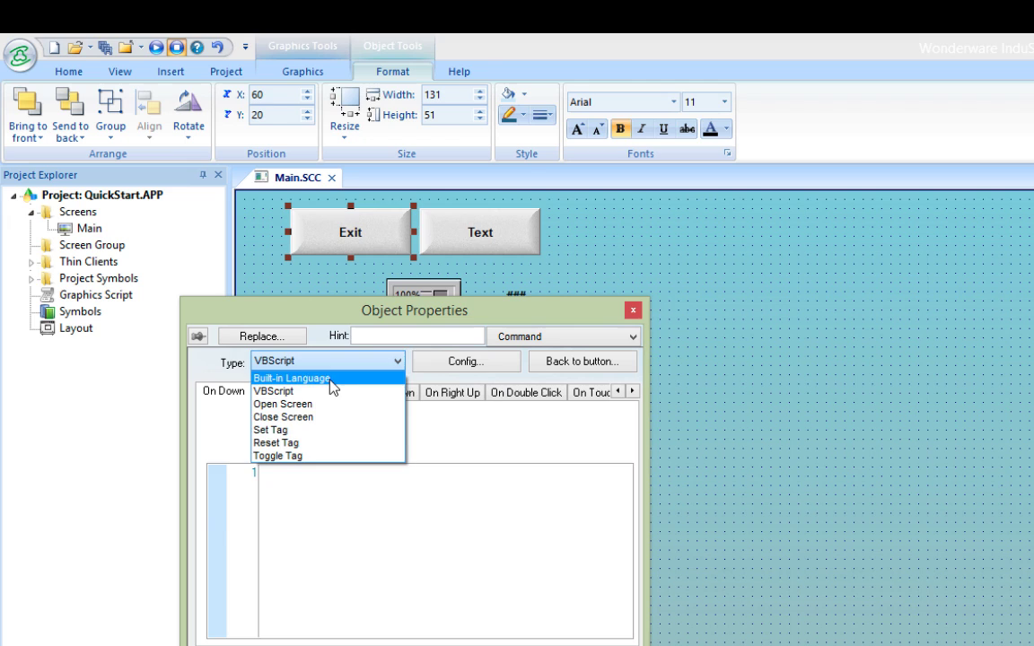
left_click(333, 379)
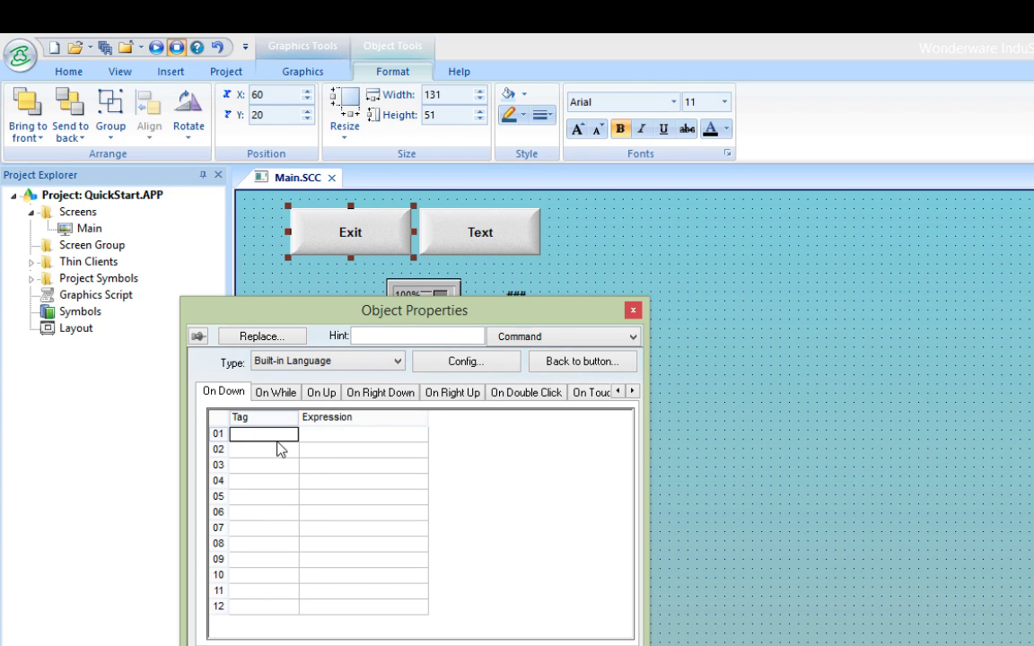
left_click(316, 437)
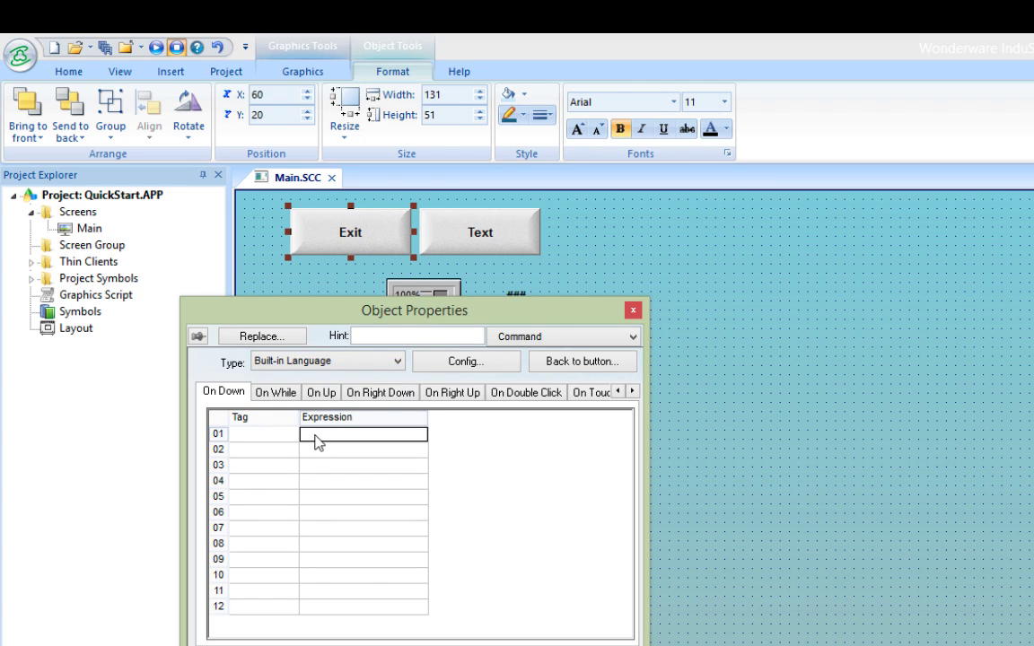
type("Sh")
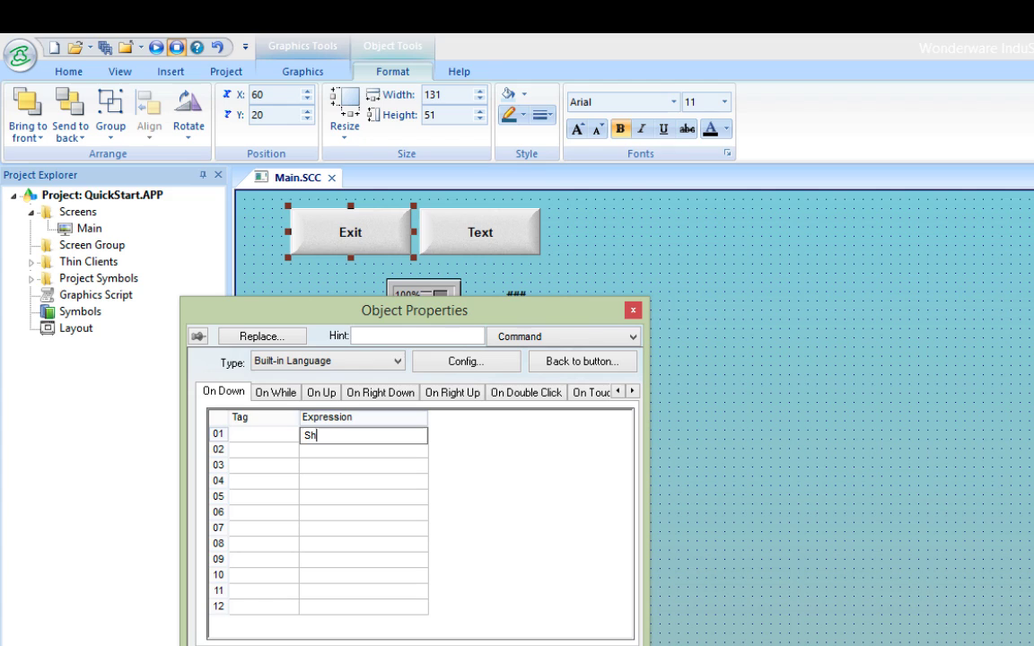
type("utdown()")
left_click(599, 369)
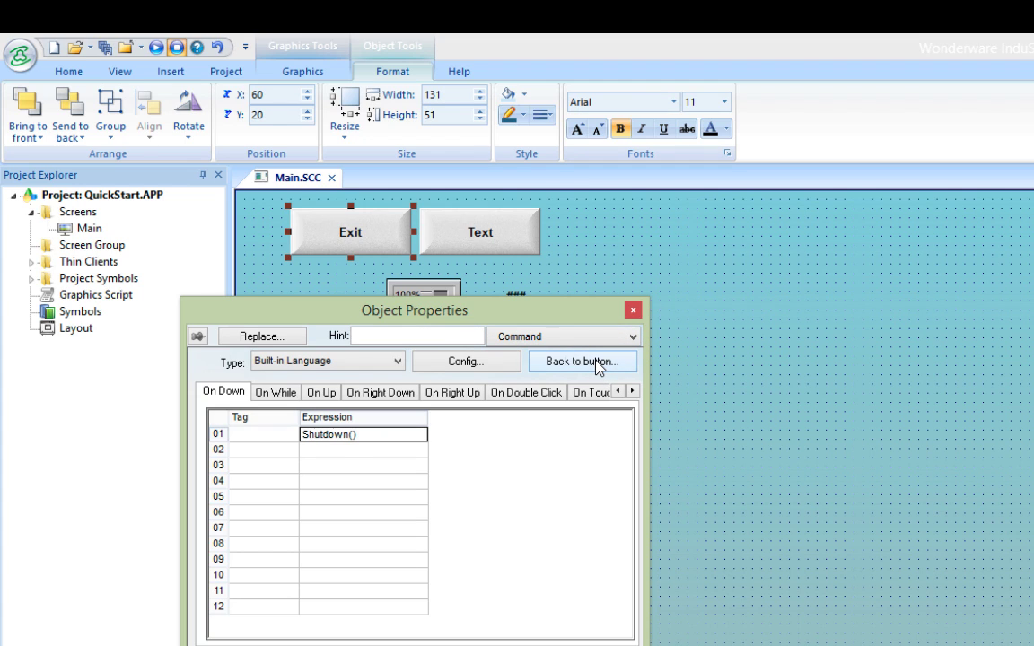
left_click(633, 310)
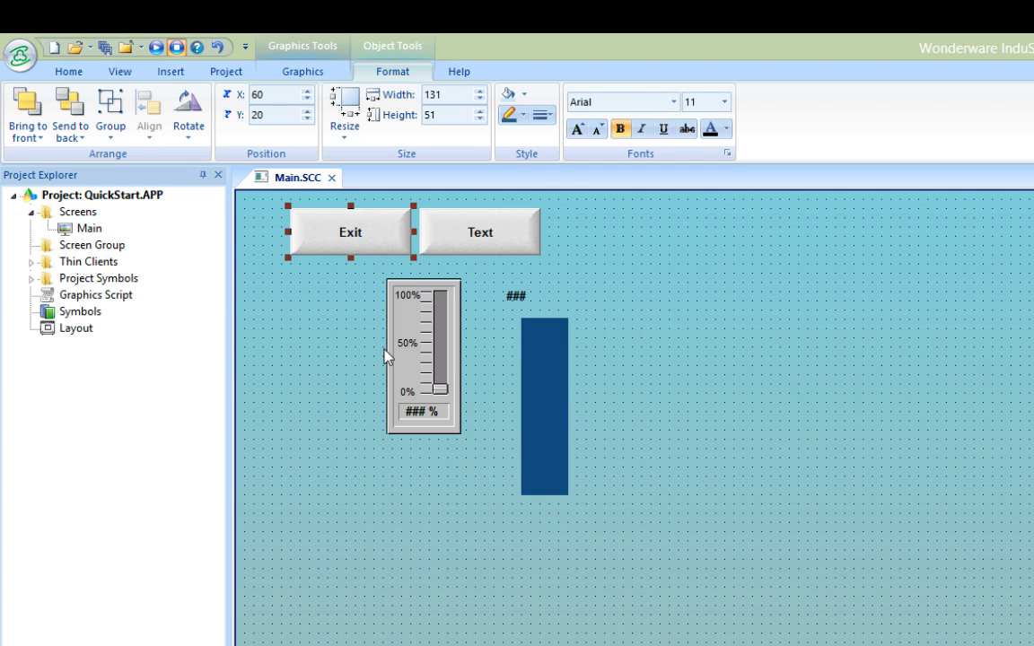
Change the second button's caption from Text to Screen 2.
double_click(464, 234)
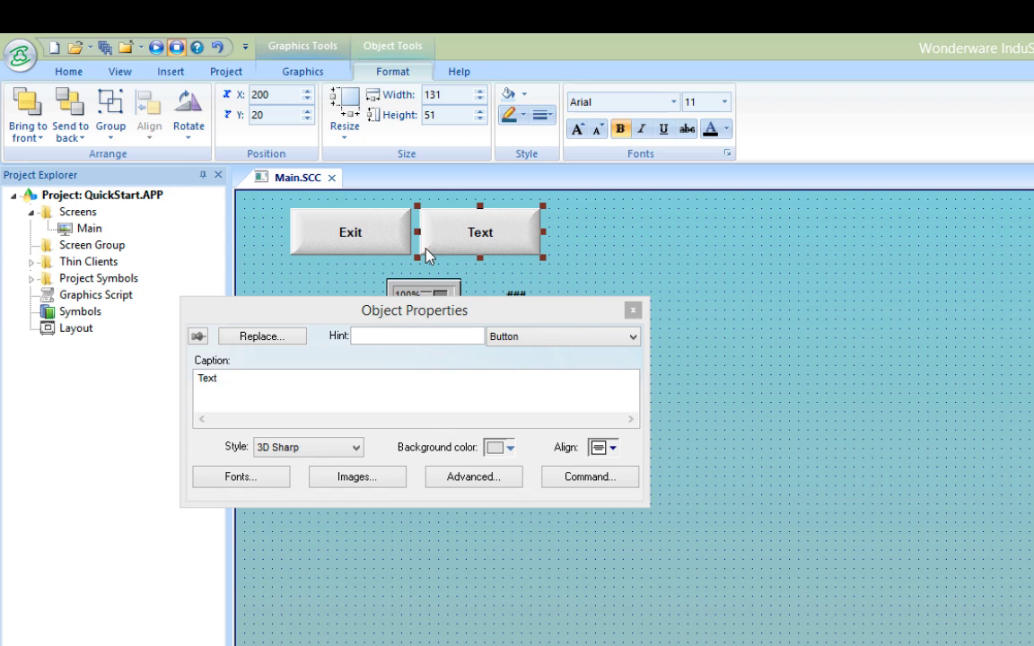
left_click_drag(231, 377, 172, 377)
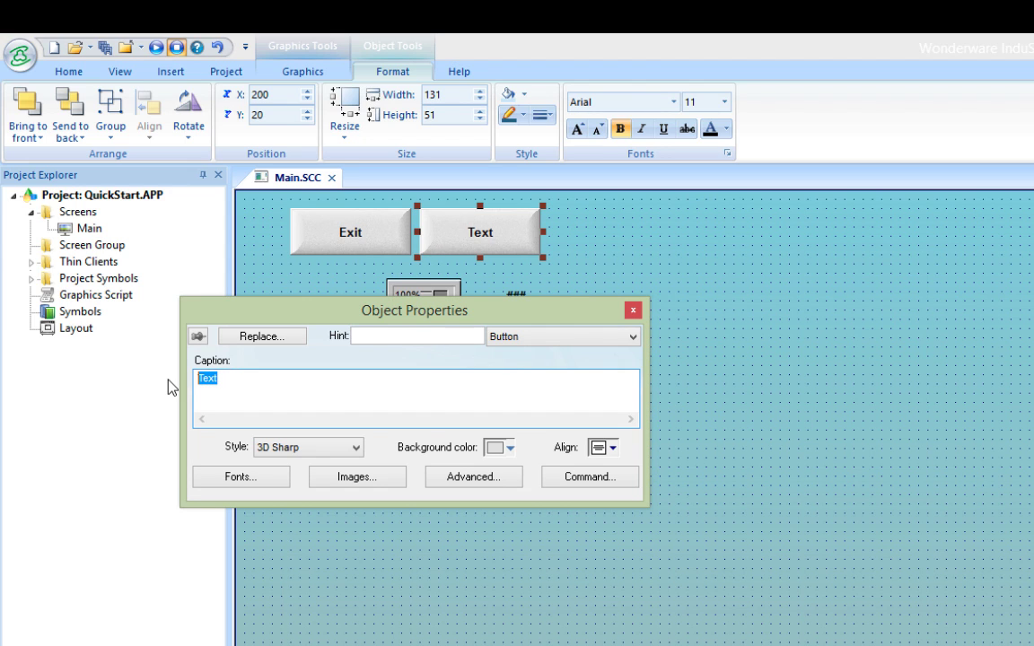
type("Screen 2")
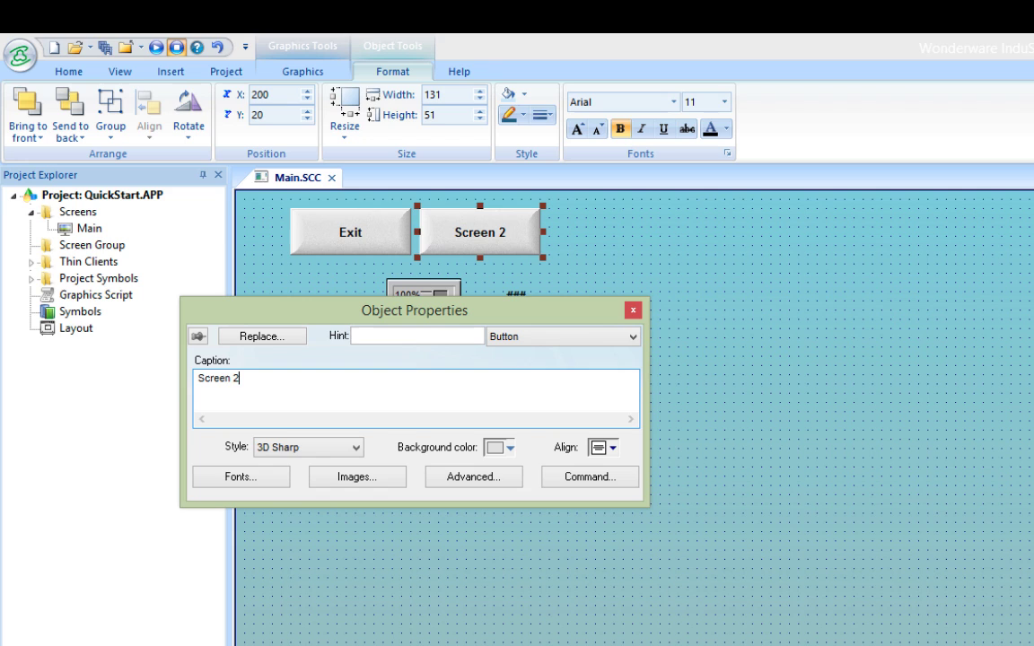
left_click(633, 310)
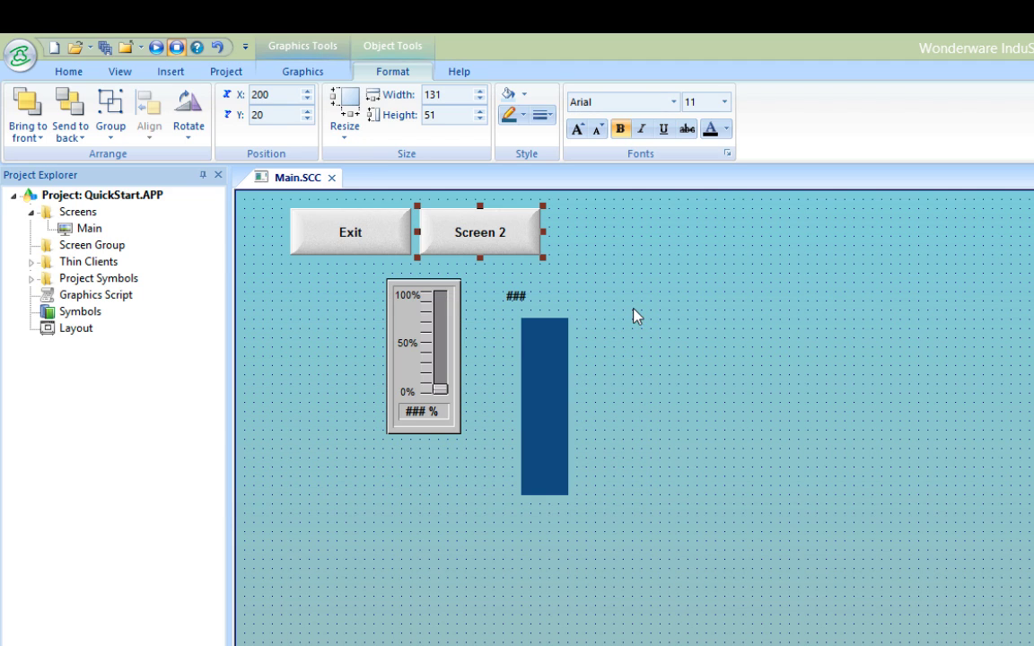
Save the Main screen and insert a new 1920×1080 screen, Screen4.
right_click(299, 183)
left_click(344, 192)
right_click(51, 214)
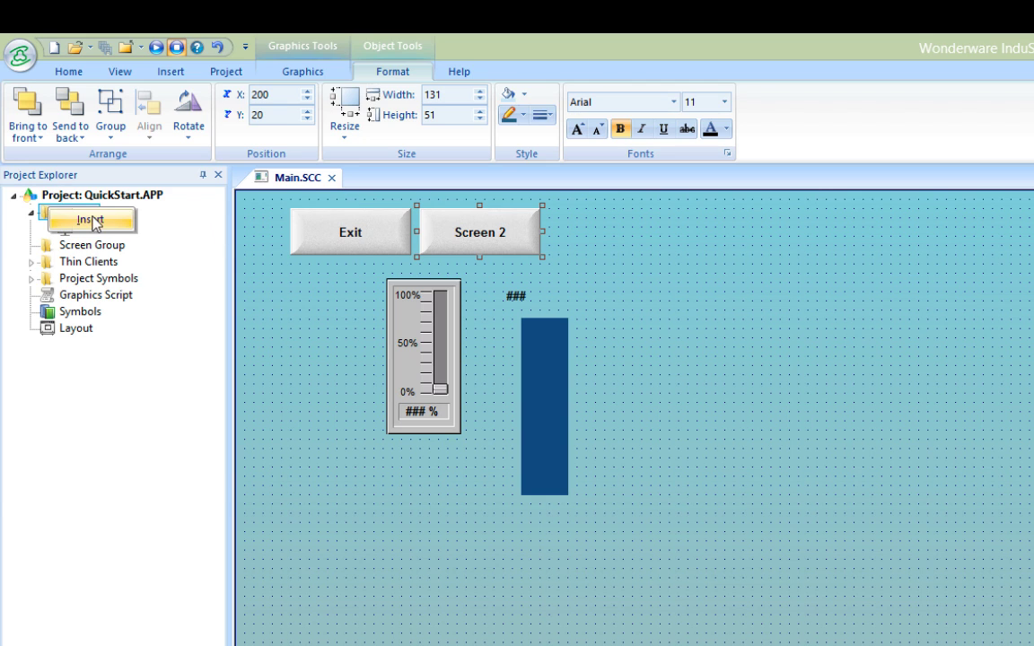
left_click(76, 217)
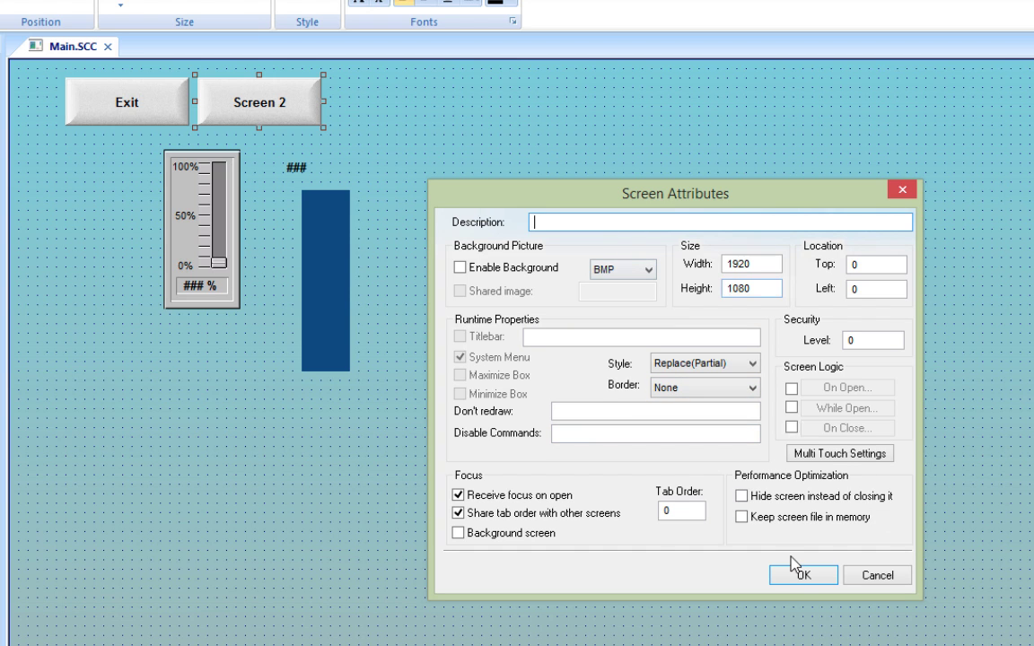
left_click(803, 576)
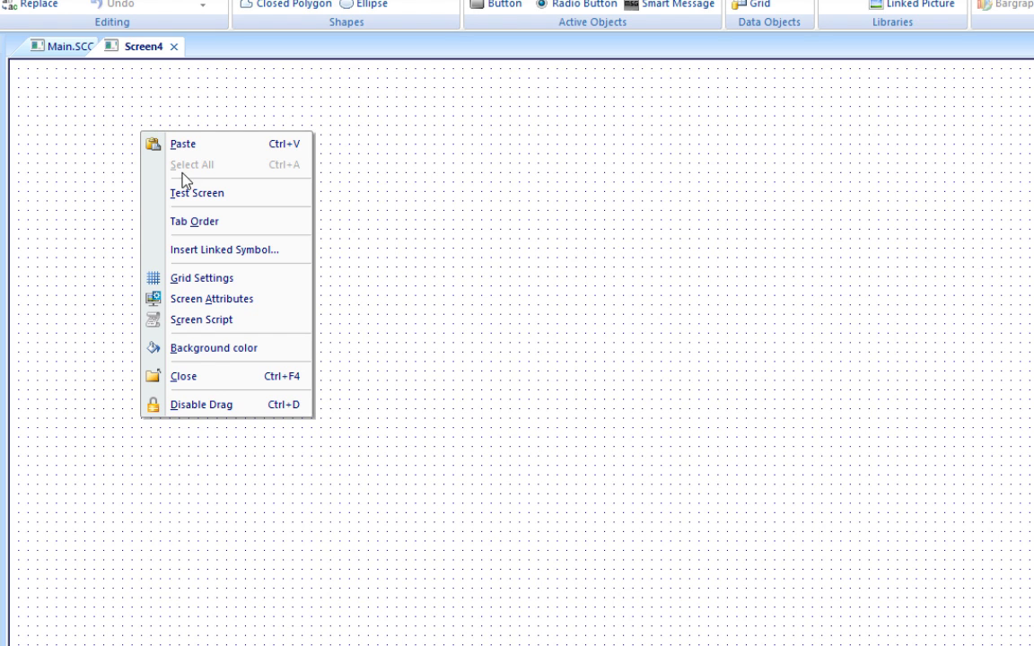
Fill Screen4's background with a light olive green to grey-tan gradient.
left_click(207, 352)
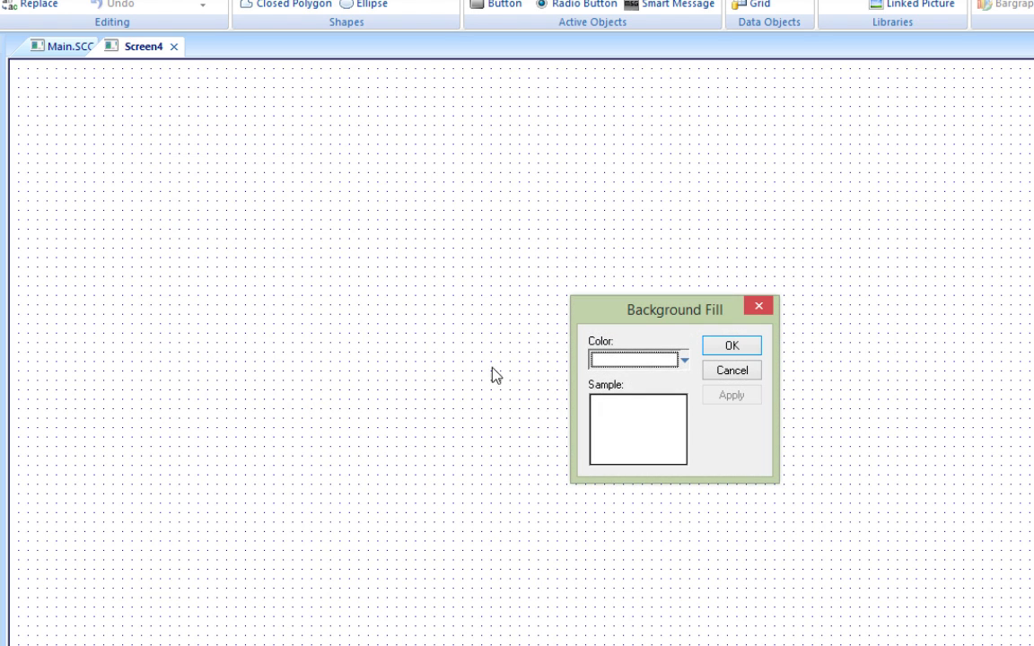
left_click(685, 360)
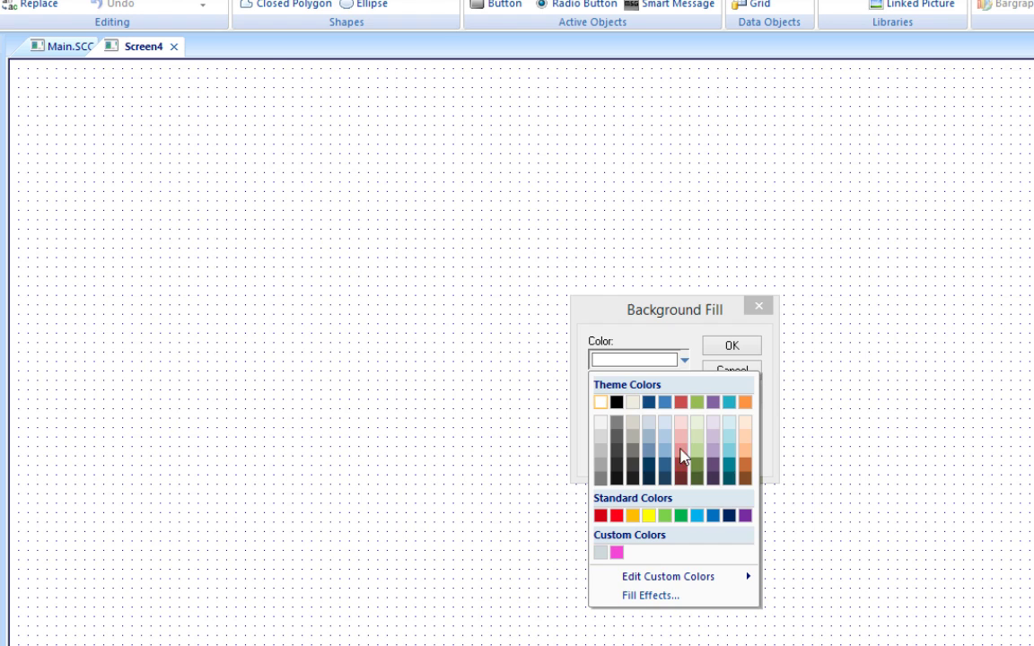
left_click(661, 597)
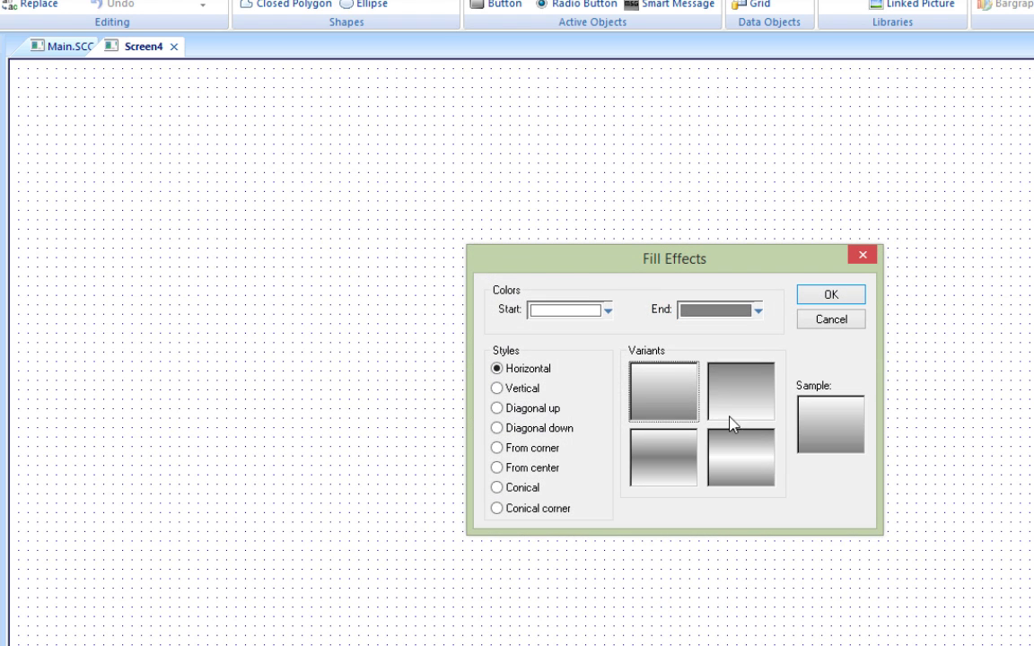
left_click(607, 309)
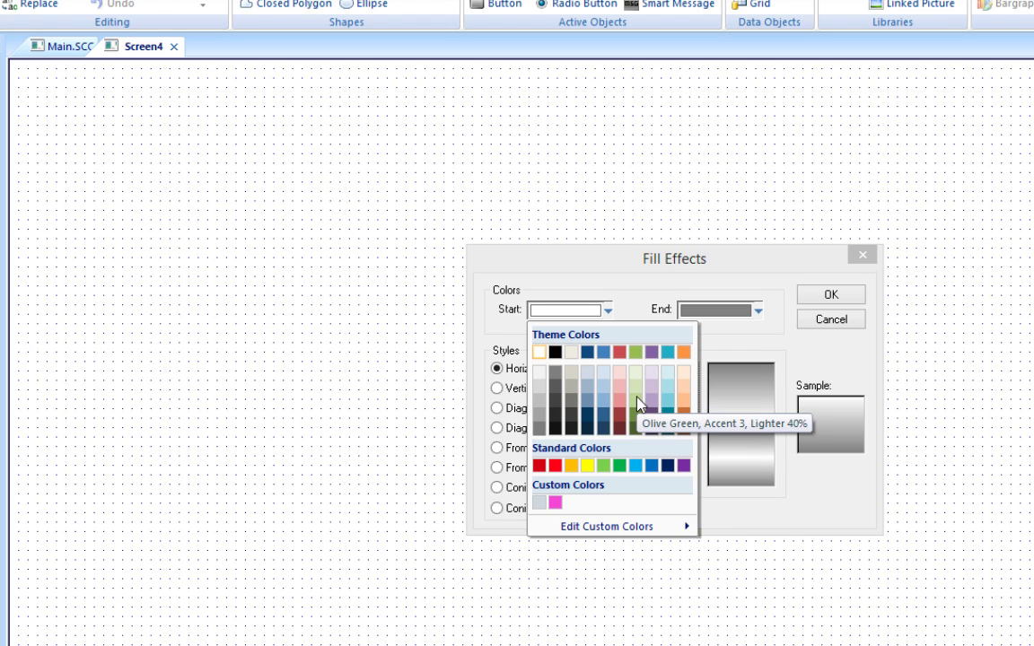
left_click(638, 407)
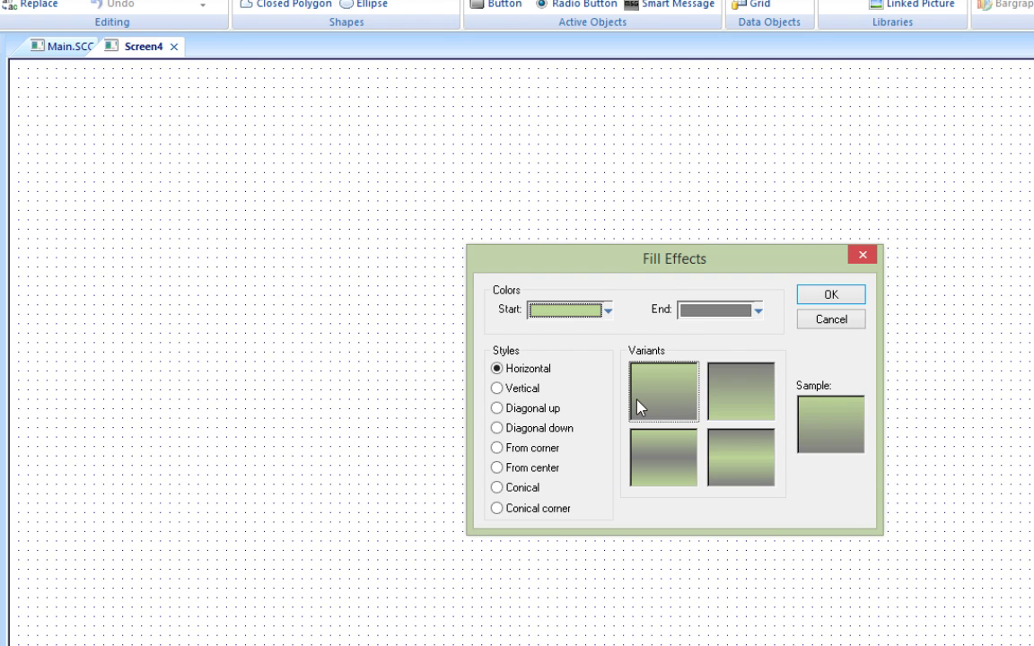
left_click(758, 311)
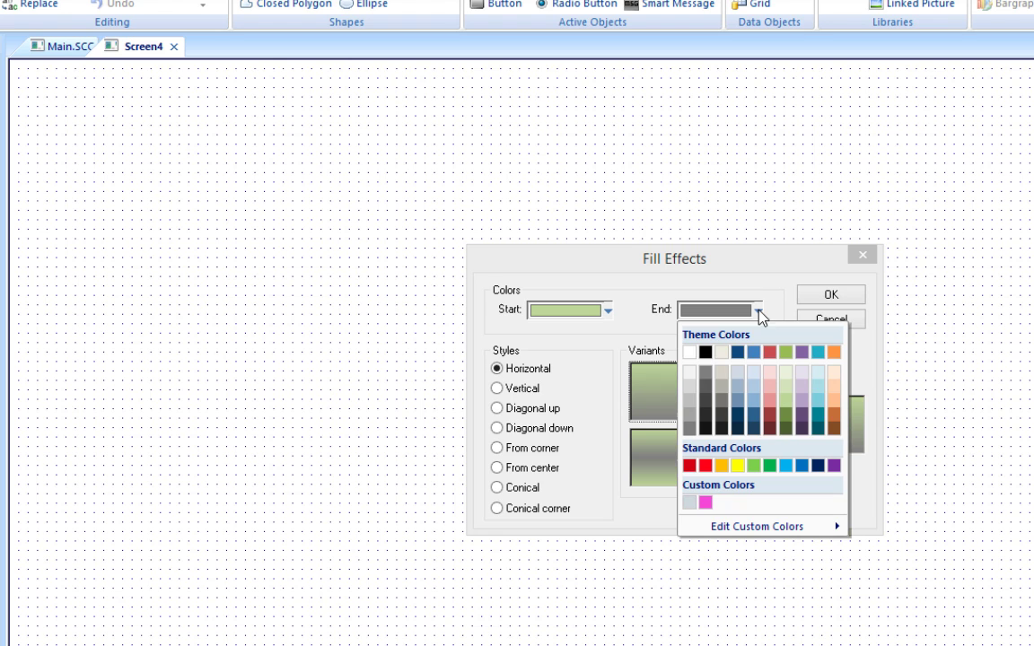
left_click(721, 400)
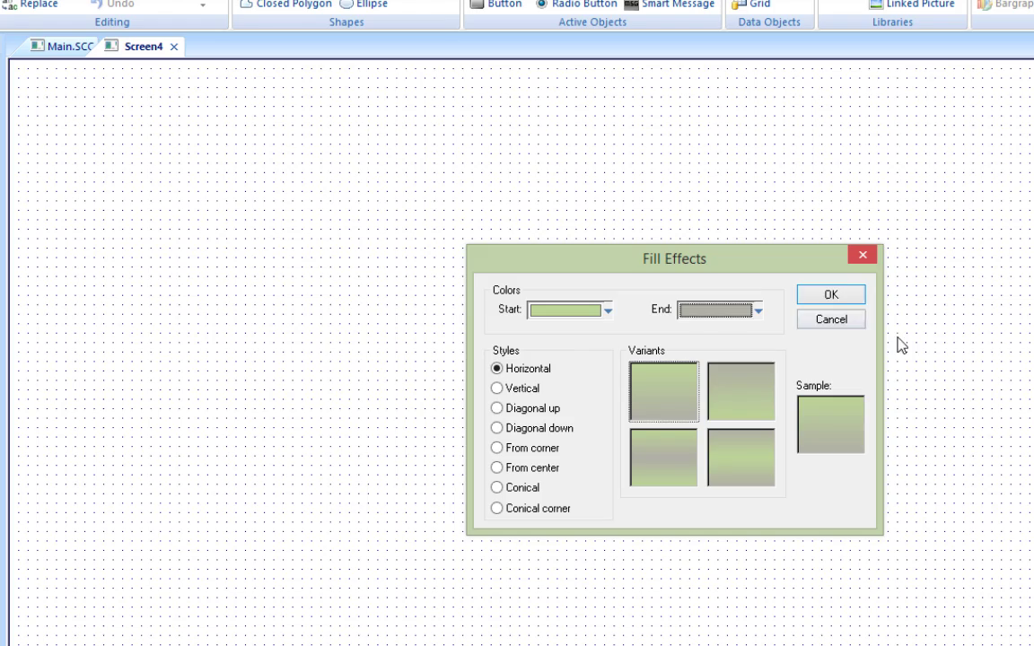
left_click(828, 297)
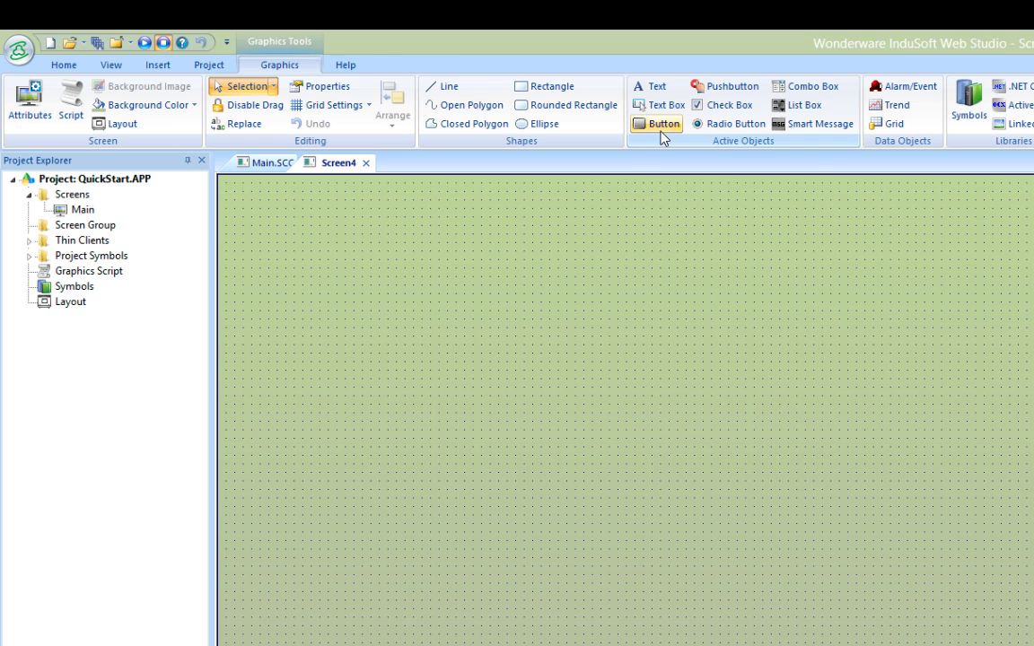
Draw a light blue circle and a Text button to its left, selecting the button's caption.
left_click(538, 124)
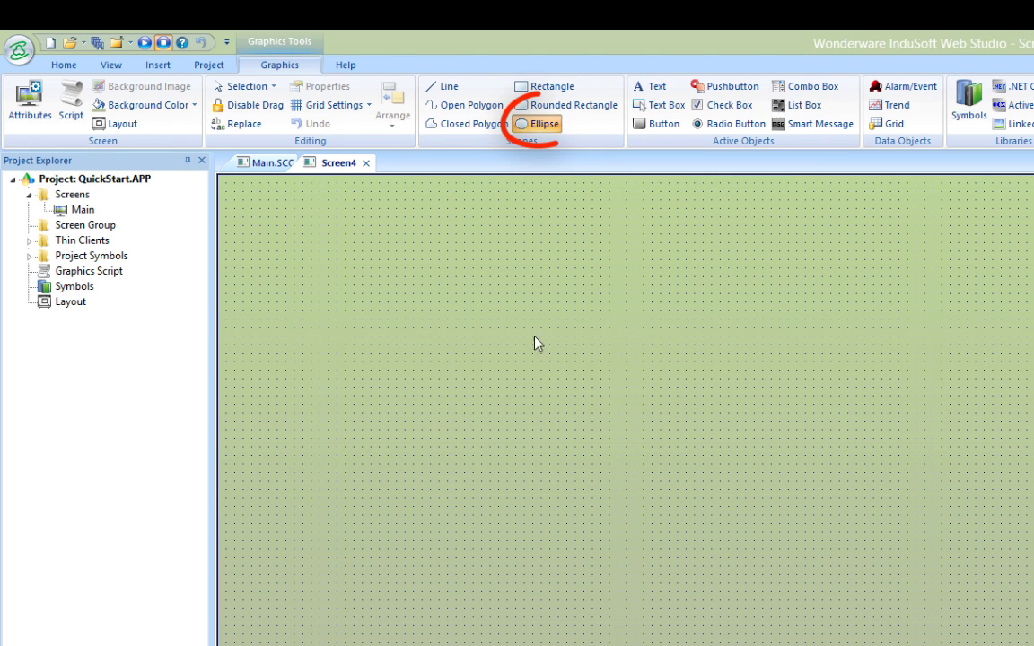
mouse_move(532, 338)
left_mouse_down()
mouse_move(605, 399)
mouse_move(604, 413)
left_mouse_up()
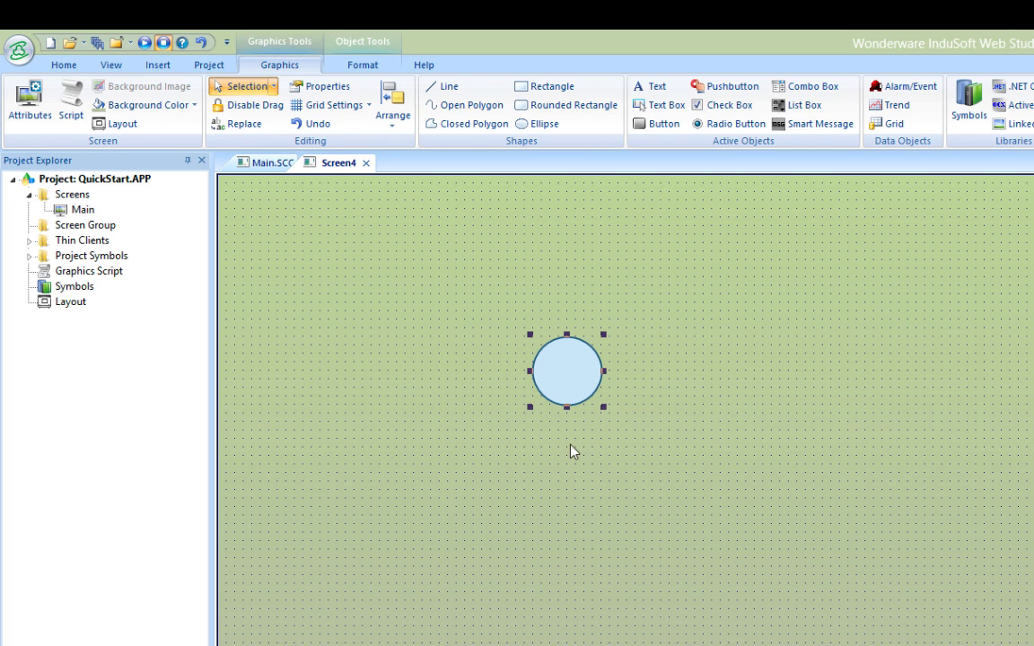
left_click(649, 127)
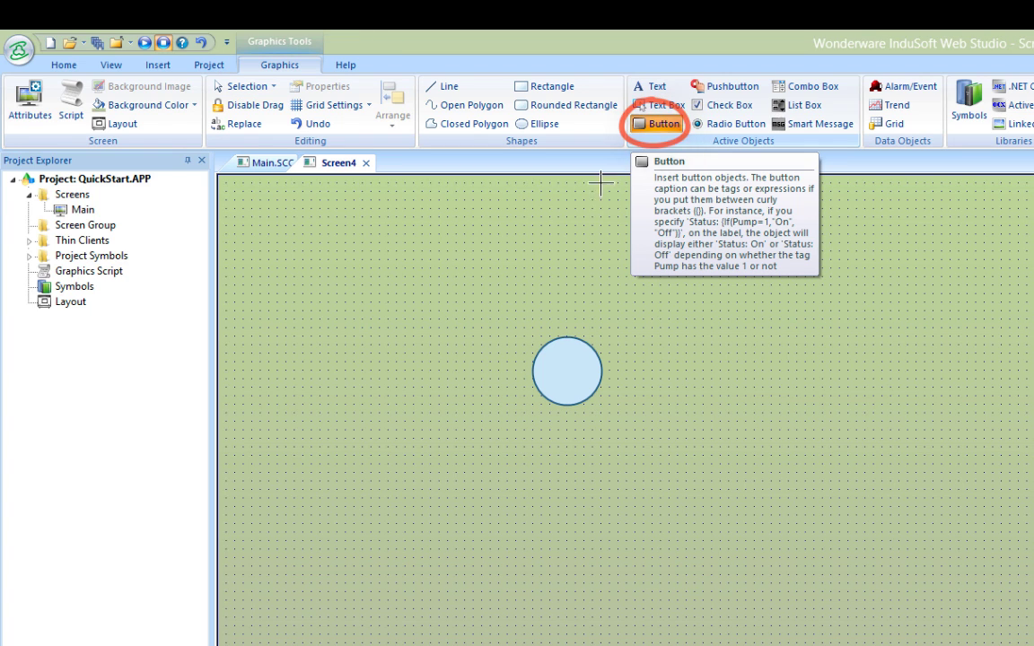
left_click_drag(371, 336, 456, 378)
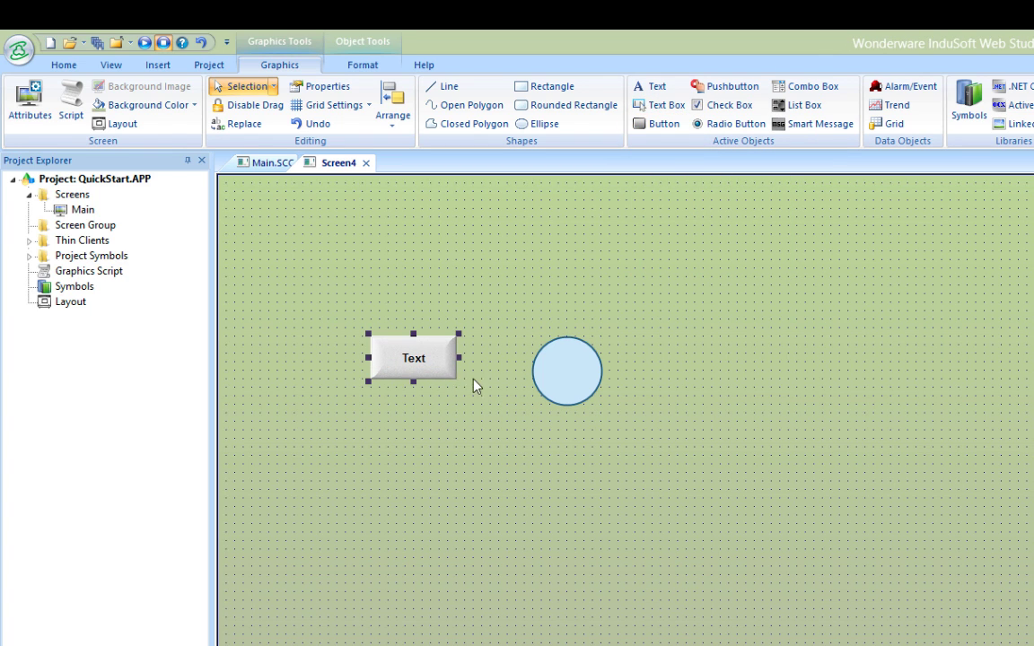
double_click(417, 368)
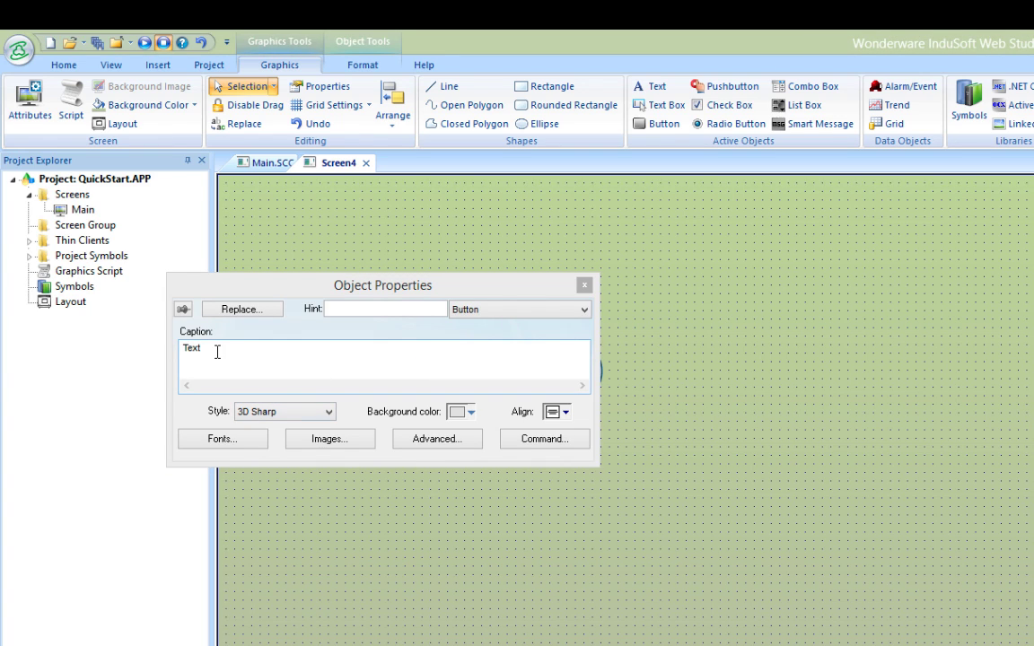
left_click_drag(203, 348, 170, 340)
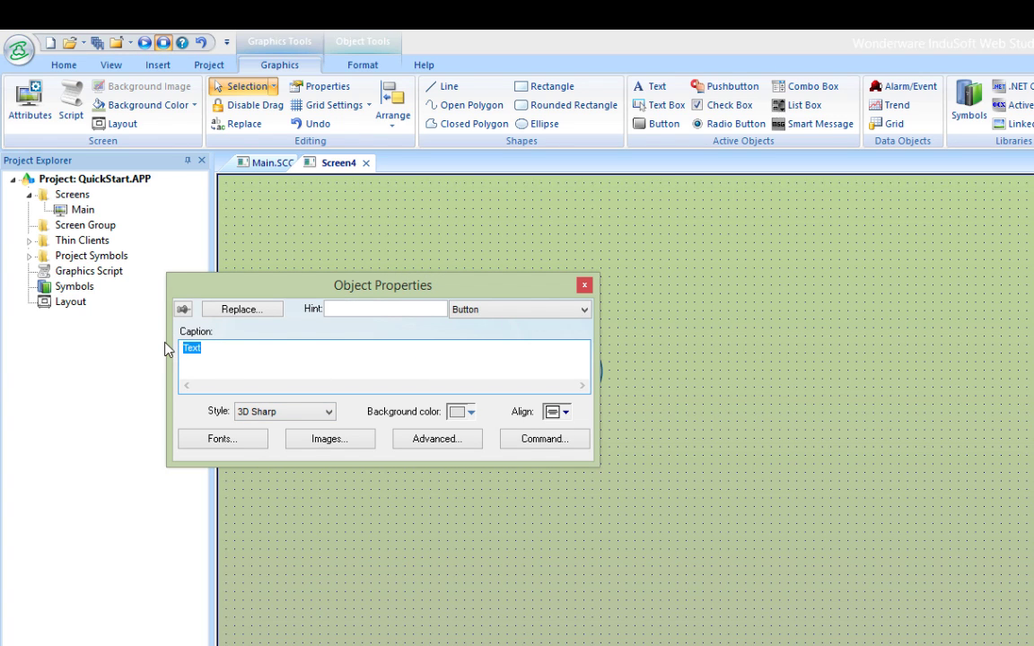
Caption the new button 'Toggle Test' and enter Test02 as its command tag.
type("Toggle Test02")
left_click(545, 440)
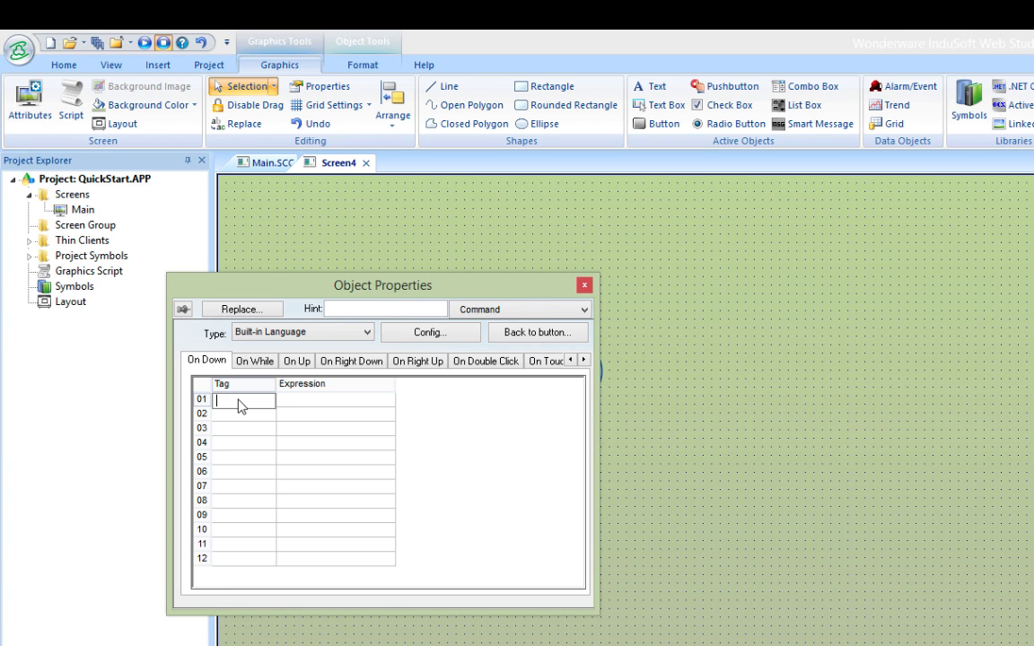
type("Test02")
left_click(302, 408)
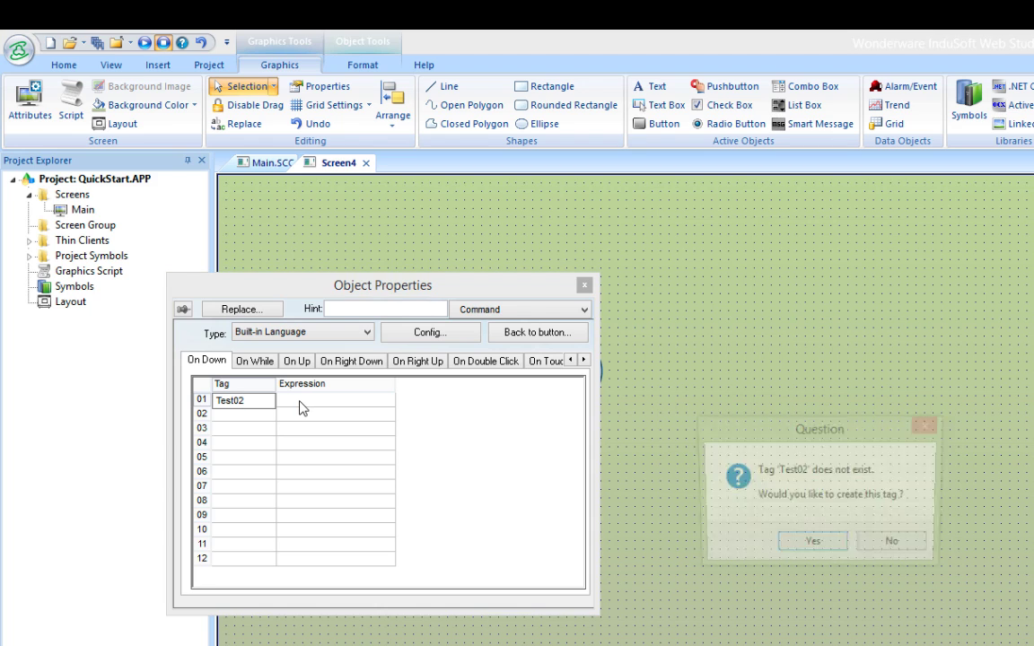
left_click(811, 546)
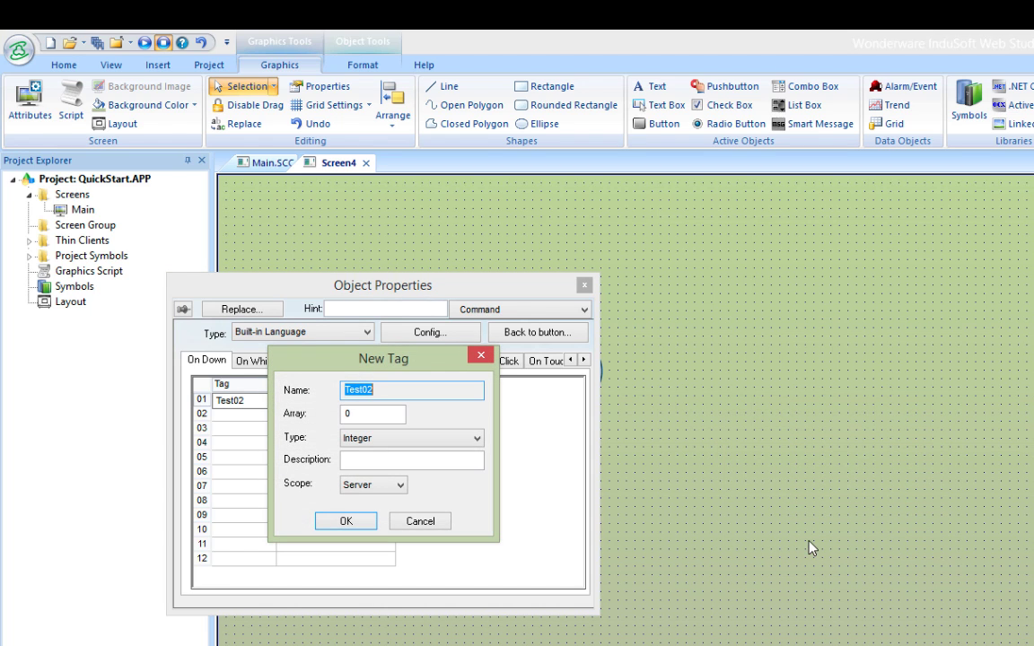
Create Test02 as a Boolean tag and set the command expression to Not Test02.
left_click(478, 438)
left_click(434, 453)
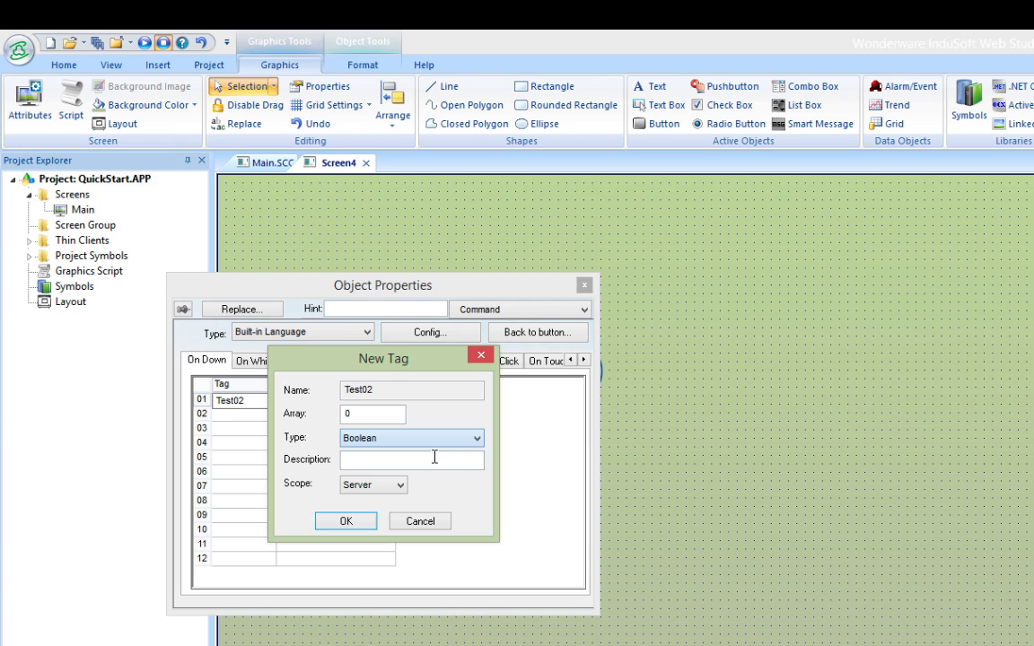
left_click(434, 459)
left_click(359, 524)
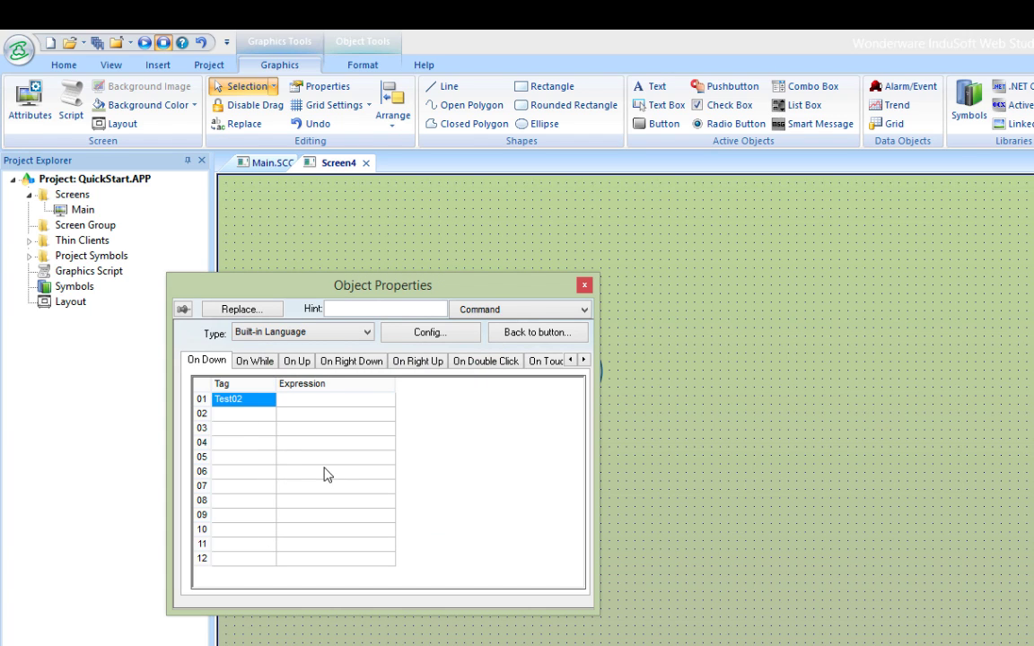
left_click(303, 404)
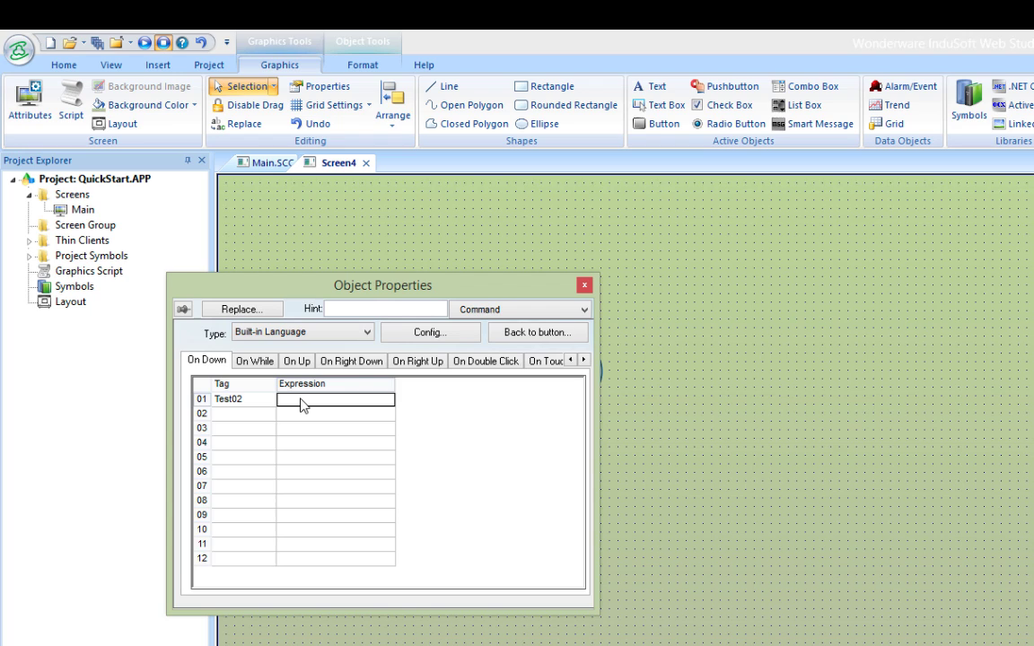
type("Not")
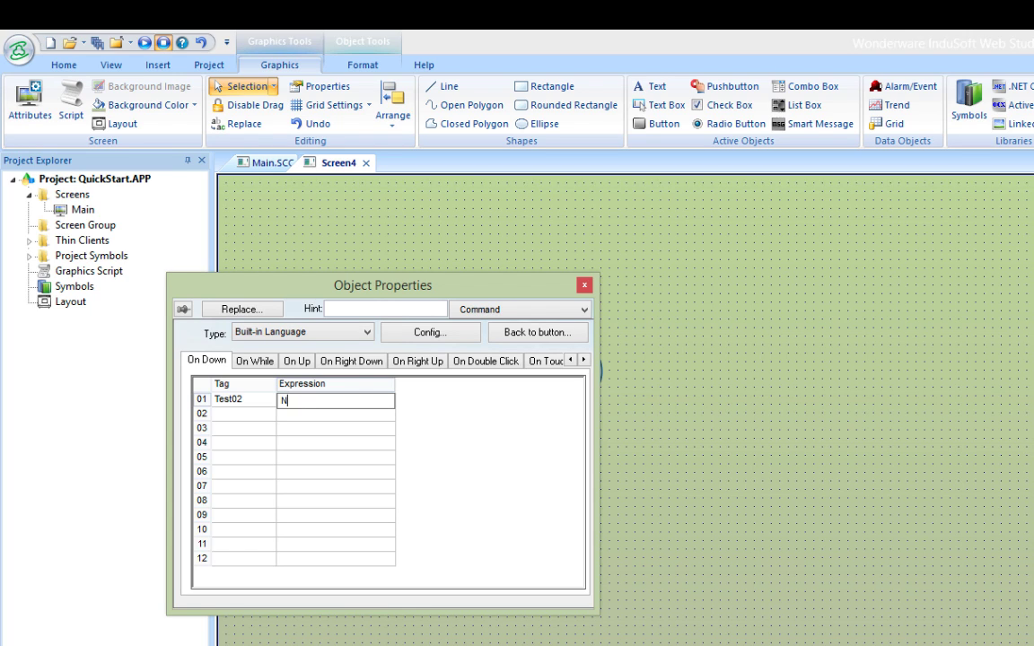
type(" Test02")
Add a colour animation to the circle with limit expression test02 (red 0, green 1).
left_click(584, 288)
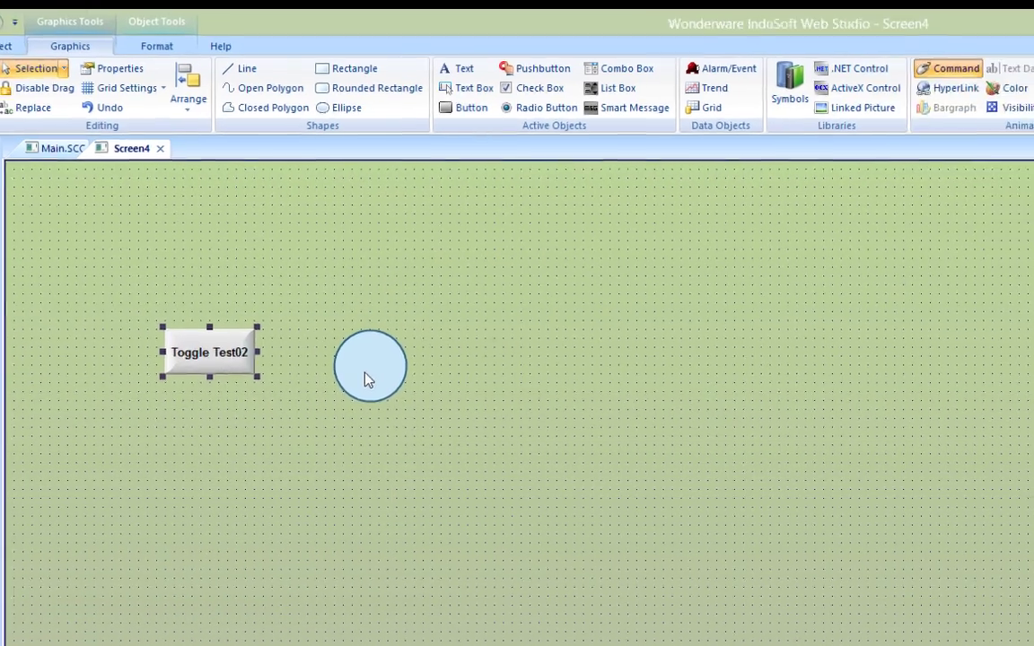
left_click(367, 377)
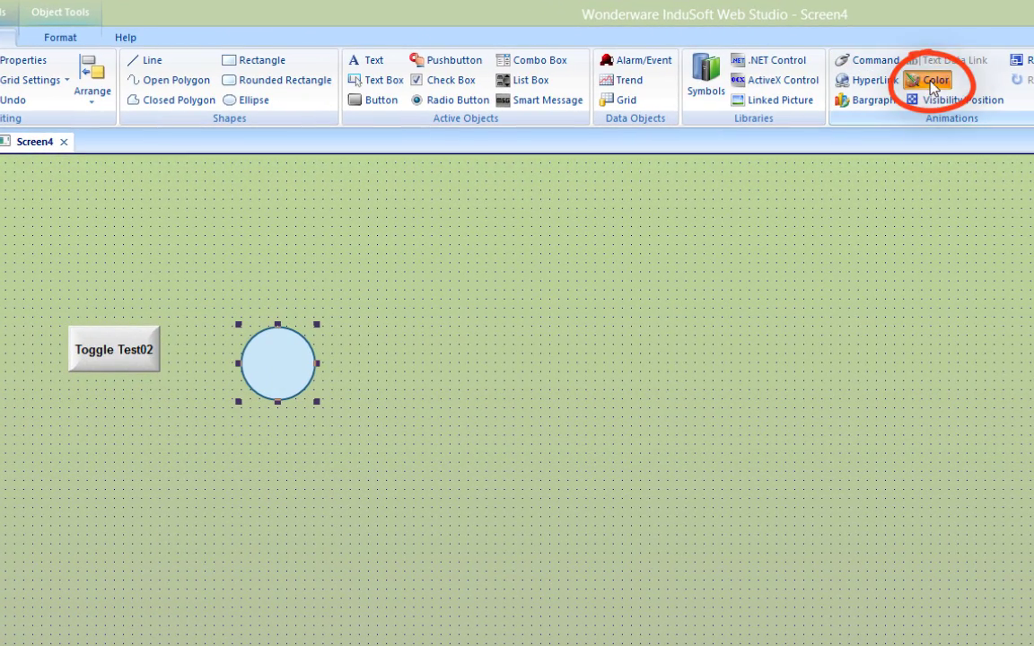
left_click(930, 83)
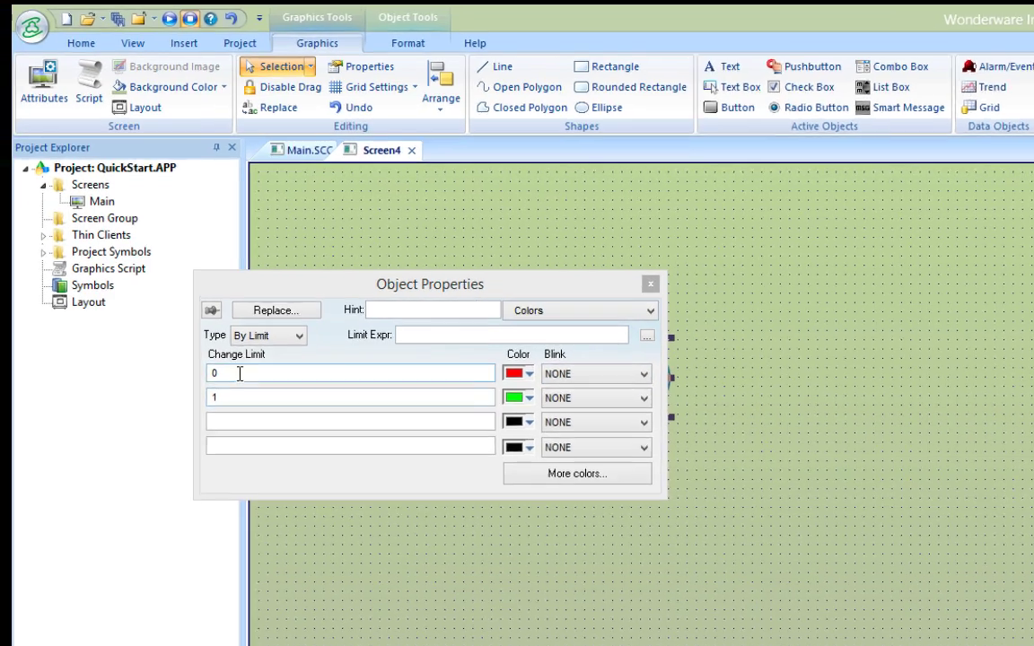
left_click(441, 333)
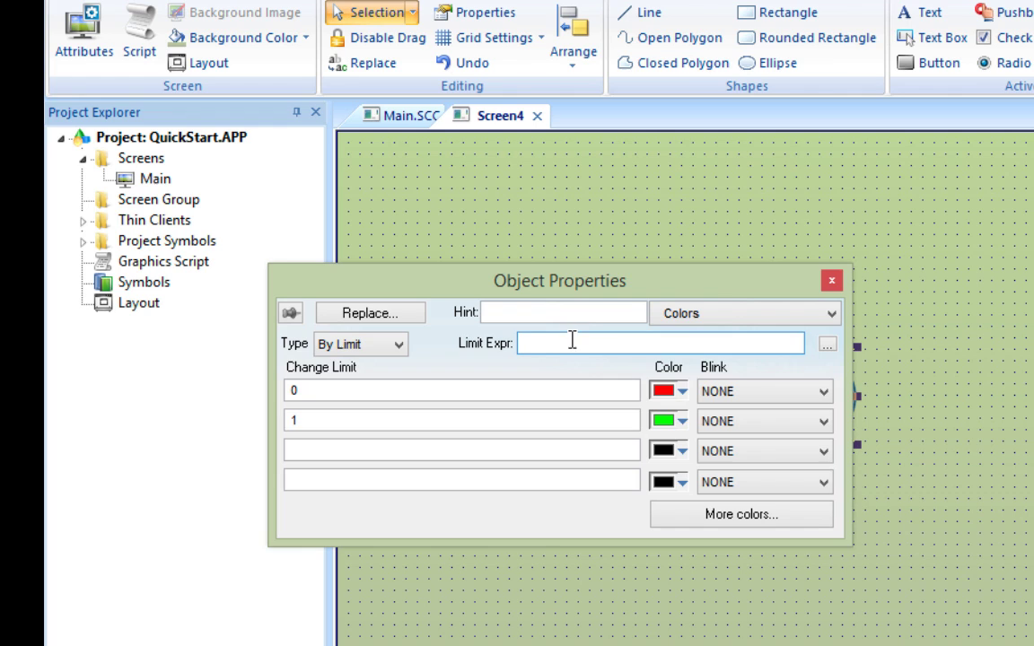
type("test02")
Widen the Toggle Test02 button and place a copy of it near the top left.
left_click(827, 282)
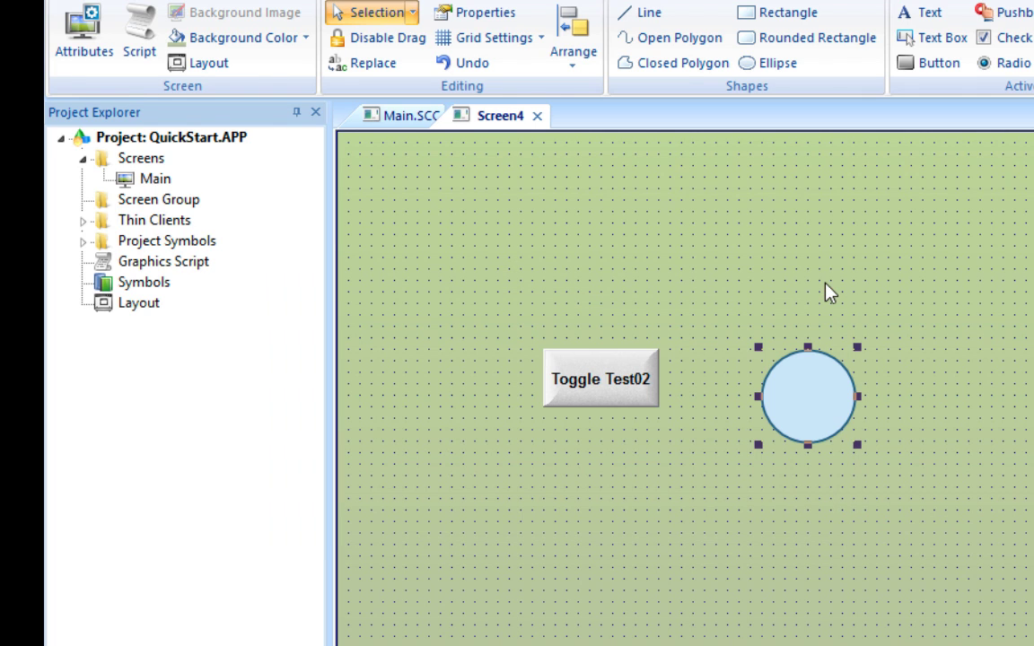
left_click(592, 392)
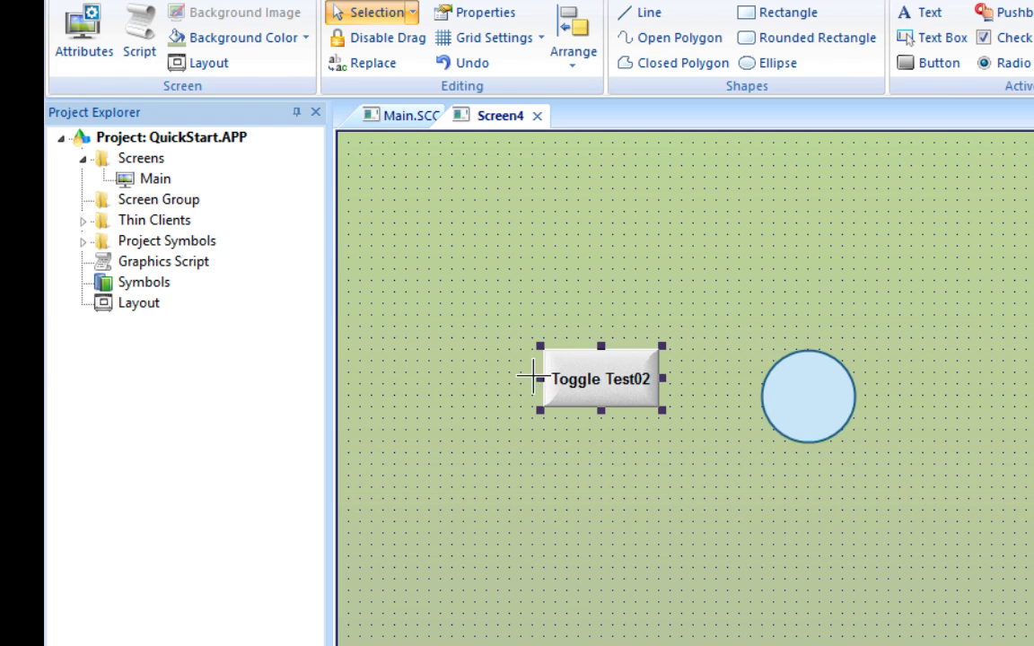
left_click_drag(539, 378, 509, 378)
left_click(568, 395)
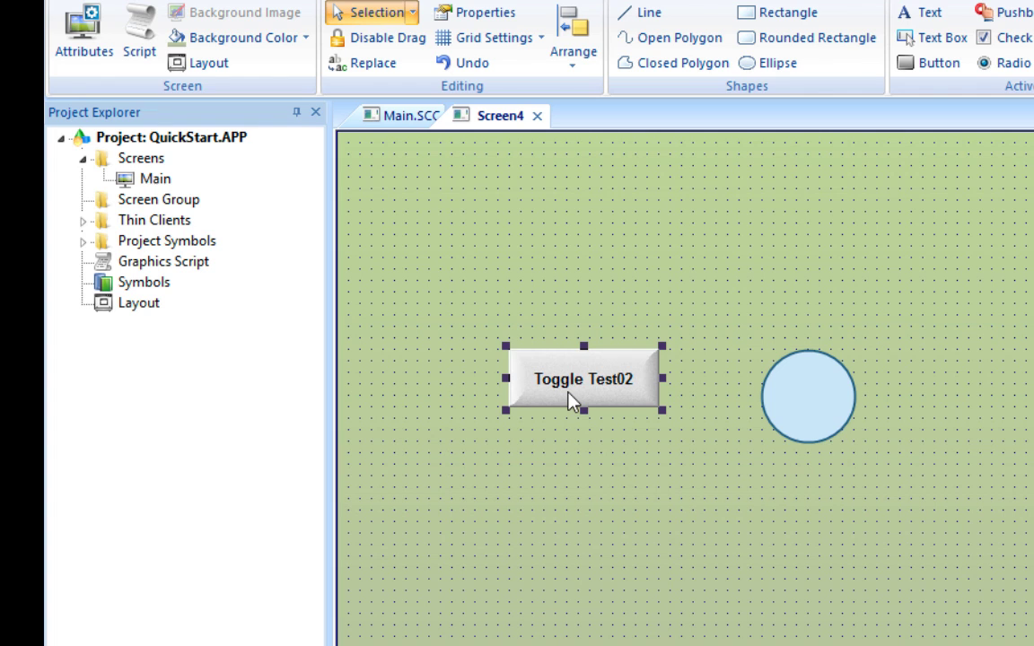
left_click_drag(575, 400, 494, 232)
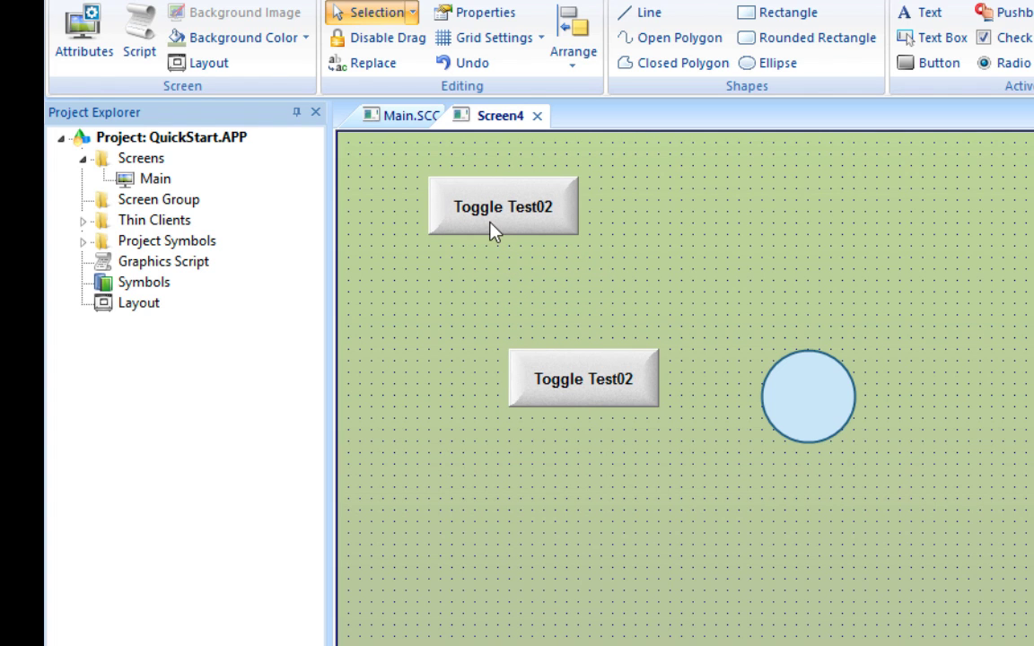
double_click(493, 231)
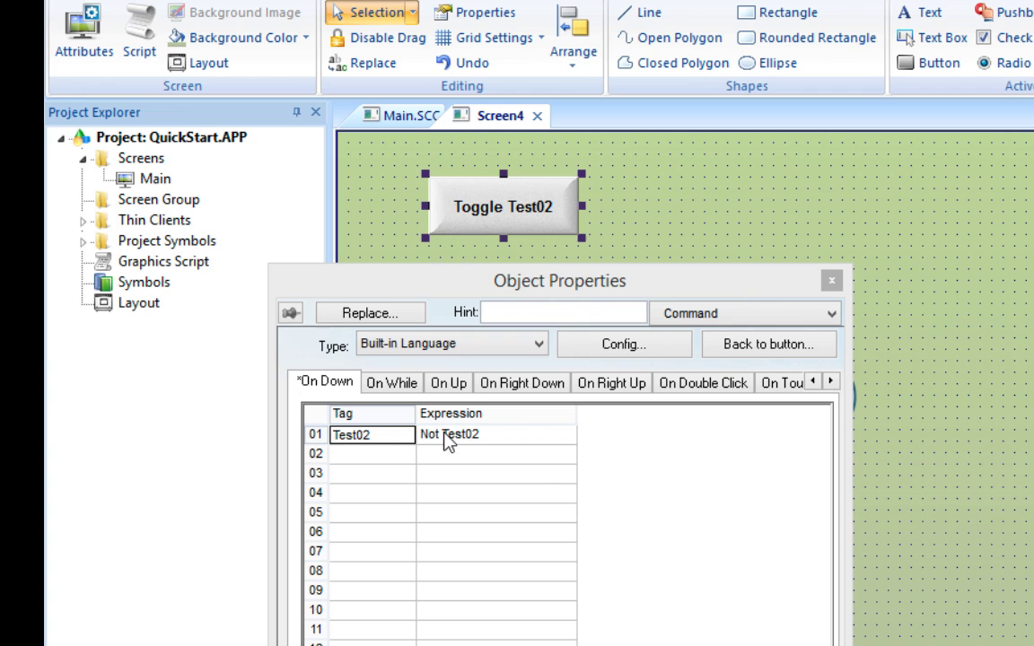
Set the copy's command to Open Screen Main.SCC and change its caption to Main Screen.
left_click(539, 344)
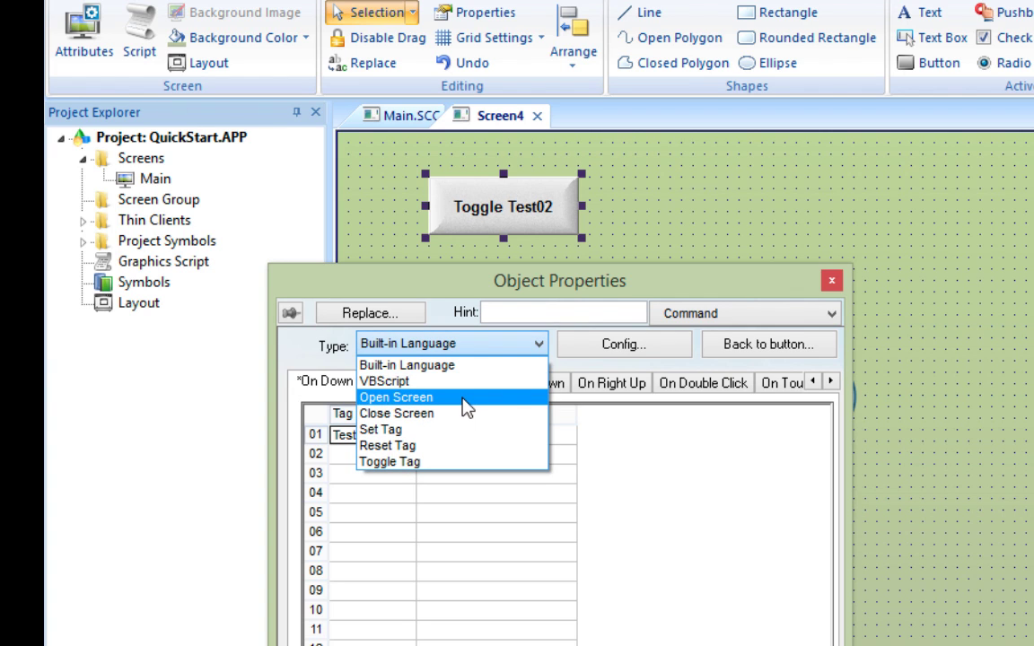
left_click(467, 409)
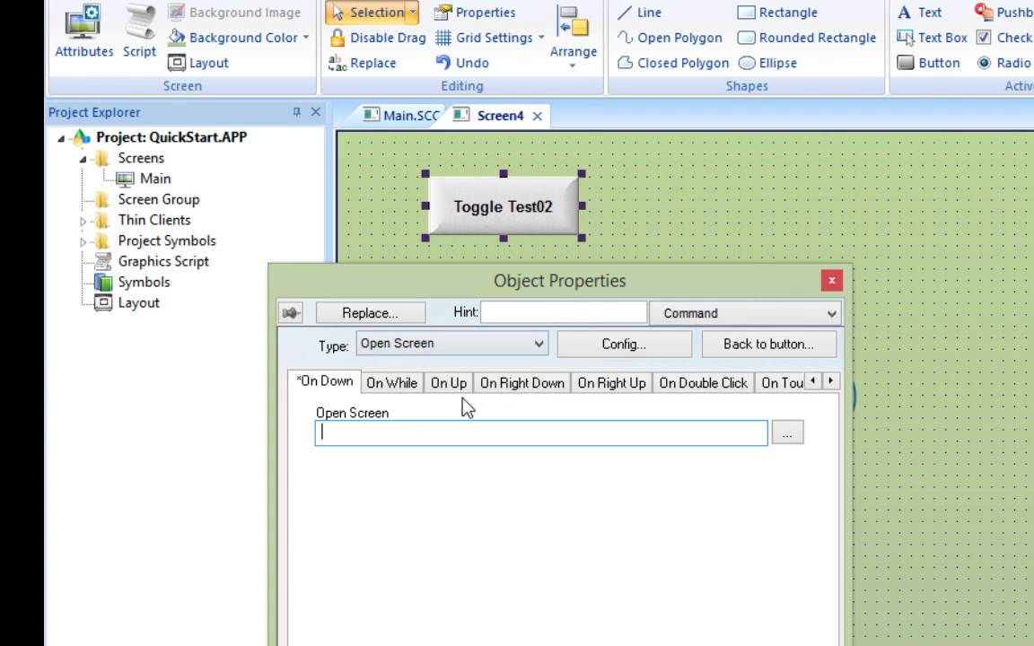
left_click(783, 436)
left_click(634, 461)
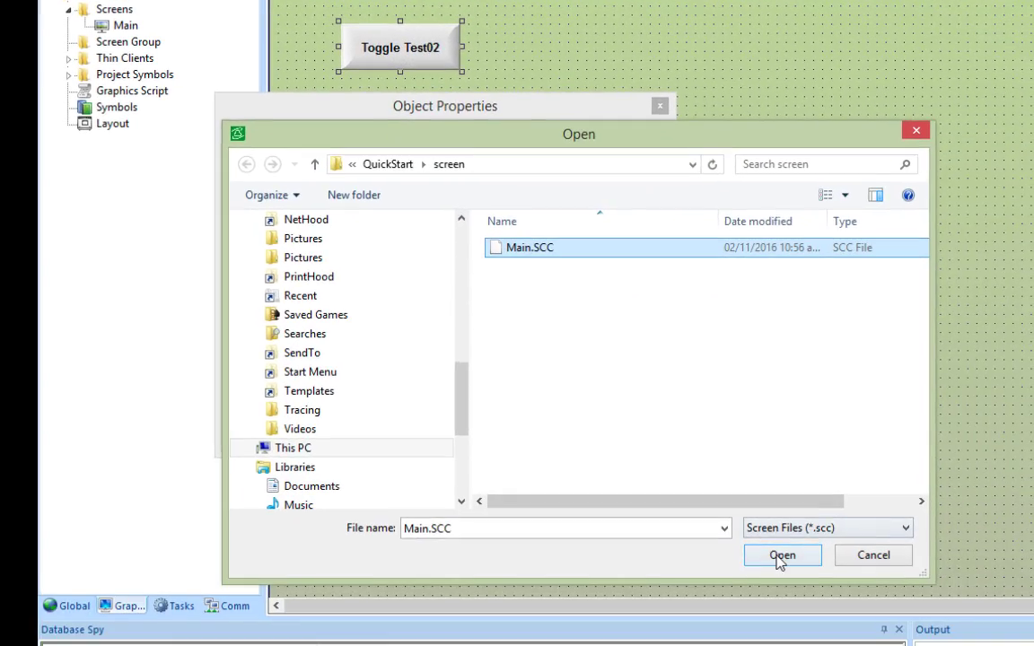
left_click(849, 644)
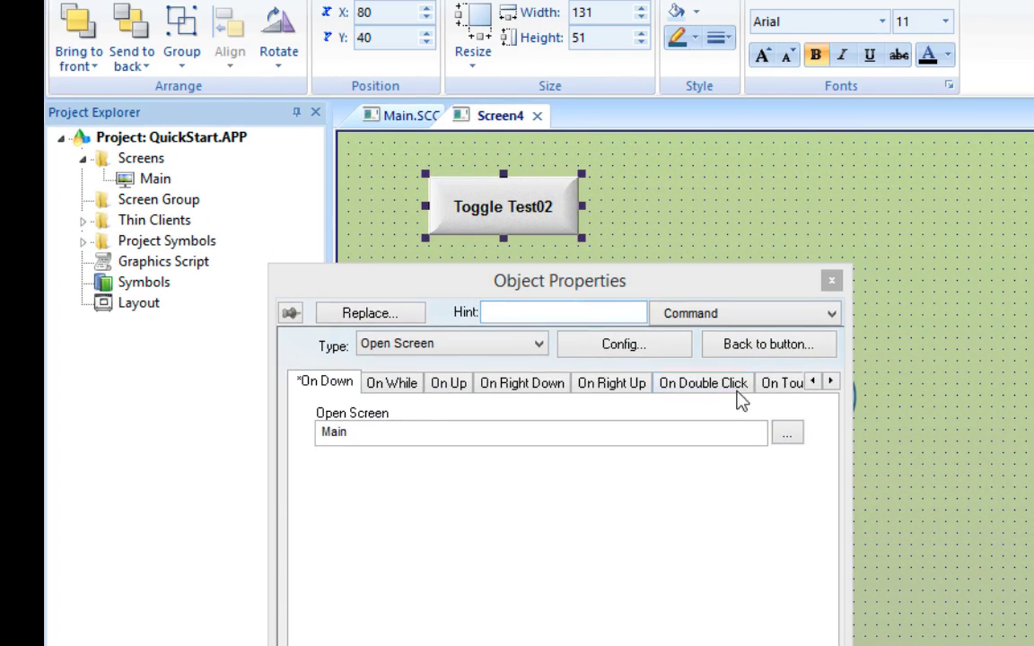
left_click(769, 344)
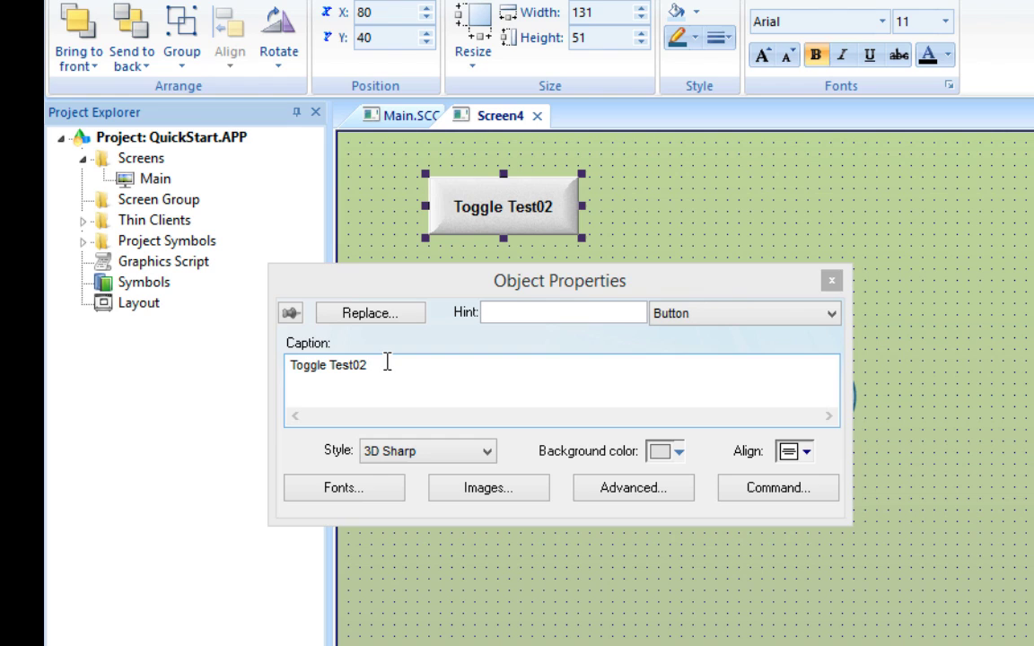
left_click_drag(387, 362, 251, 363)
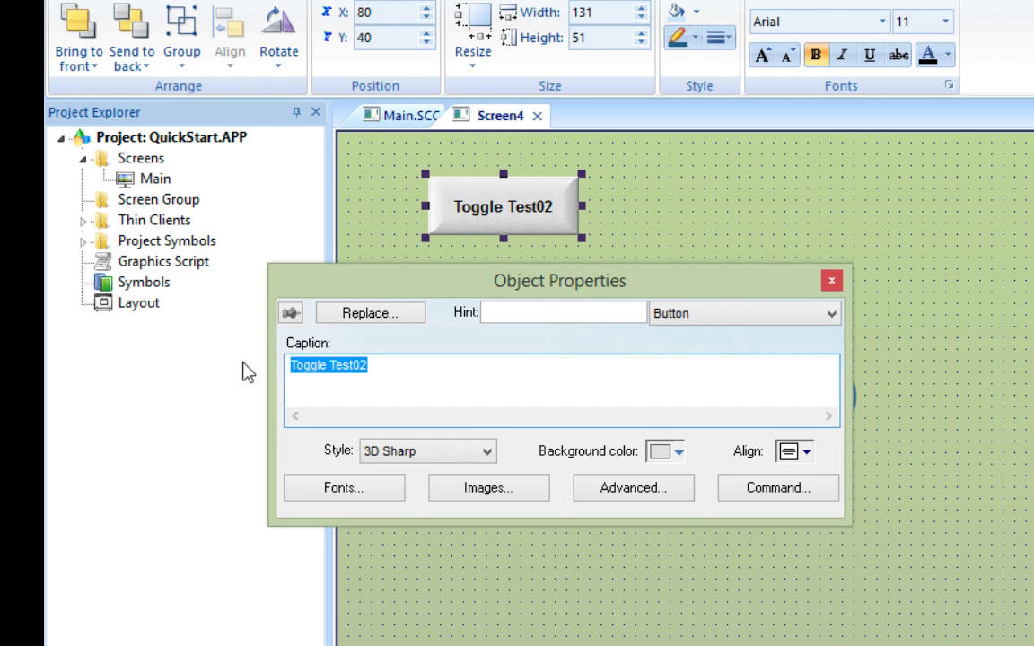
type("Main ")
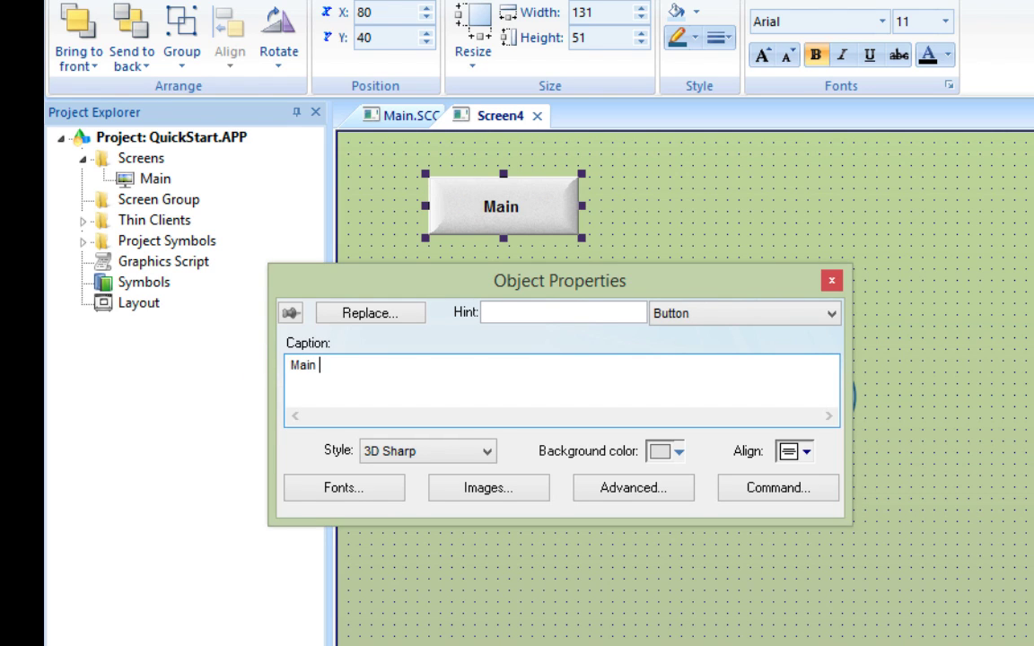
type("Screen")
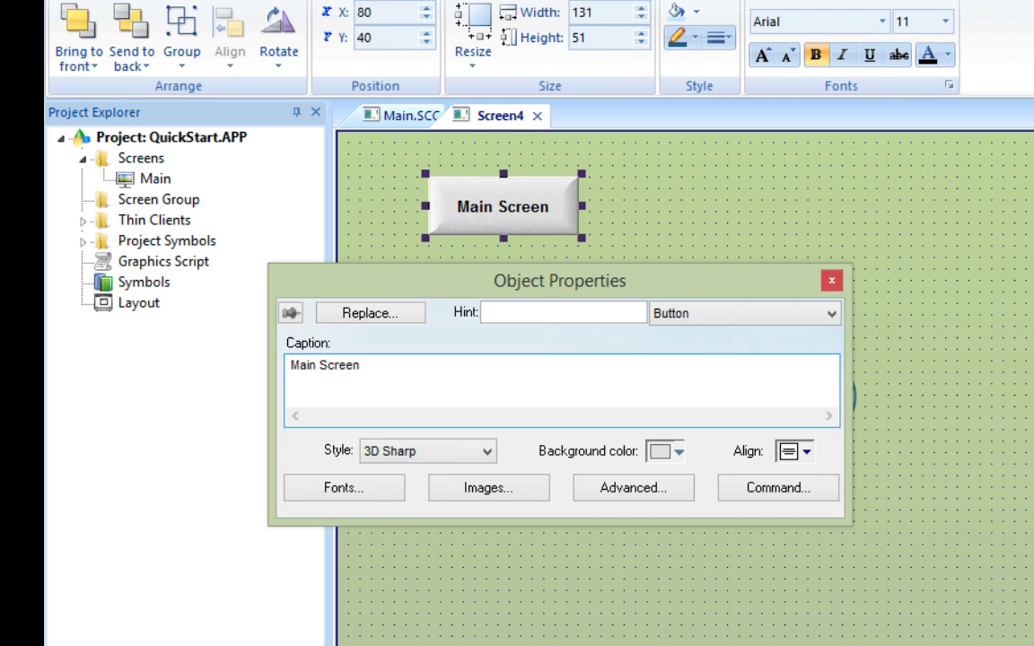
left_click(832, 282)
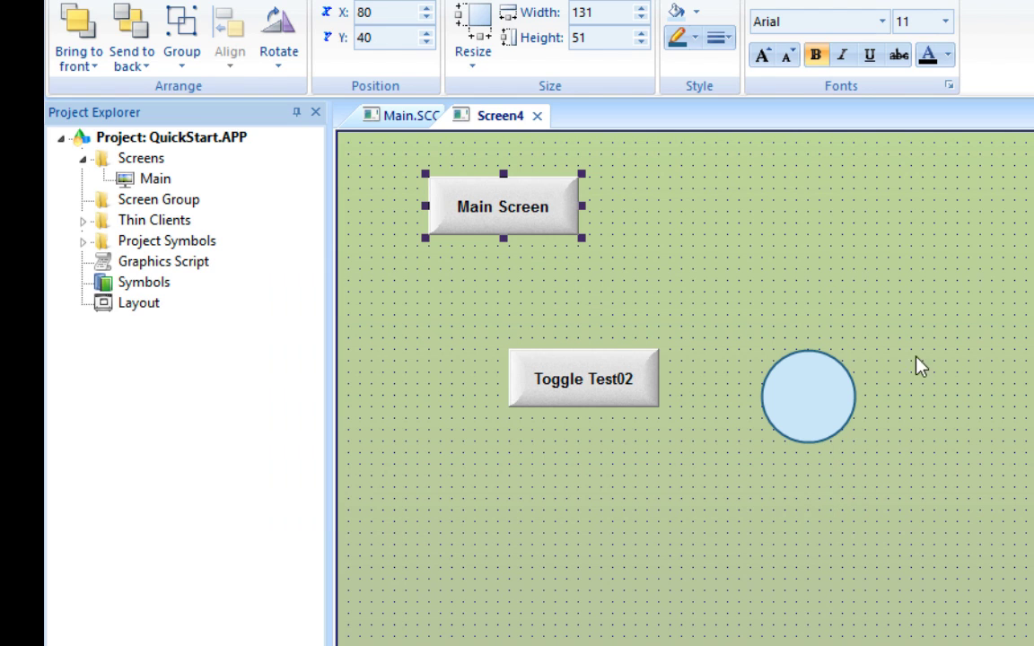
Save the Screen4 screen under the file name Screen02.
right_click(505, 118)
left_click(547, 124)
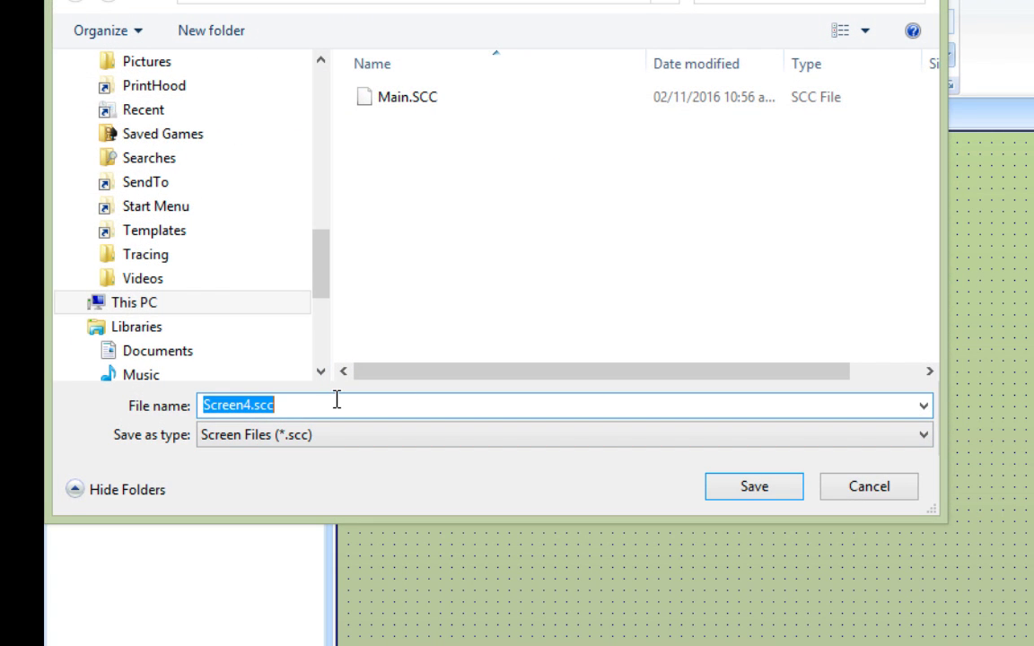
type("Screen")
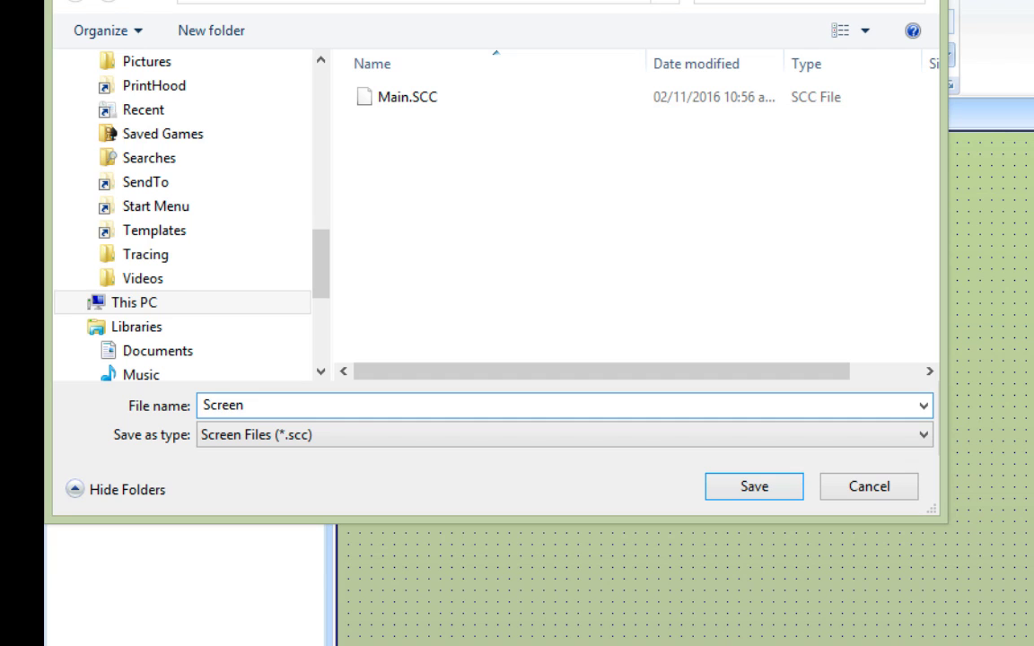
type(" 02")
key("BackSpace")
key("BackSpace")
key("BackSpace")
type("02")
left_click(755, 493)
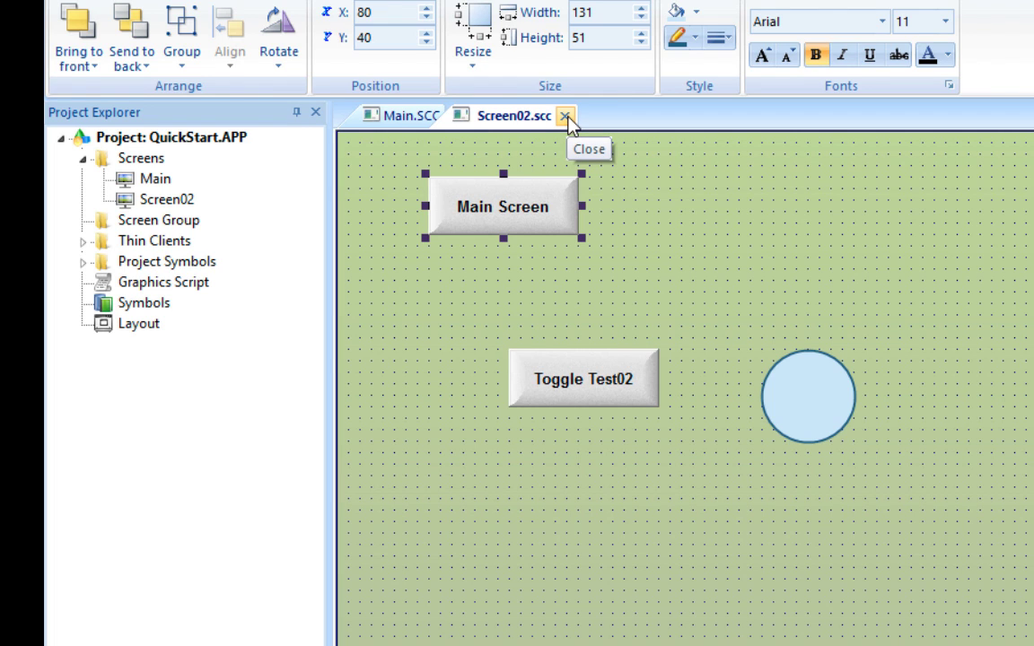
Close Screen02 and recaption the Main screen's Screen 2 button as Screen 02.
right_click(508, 119)
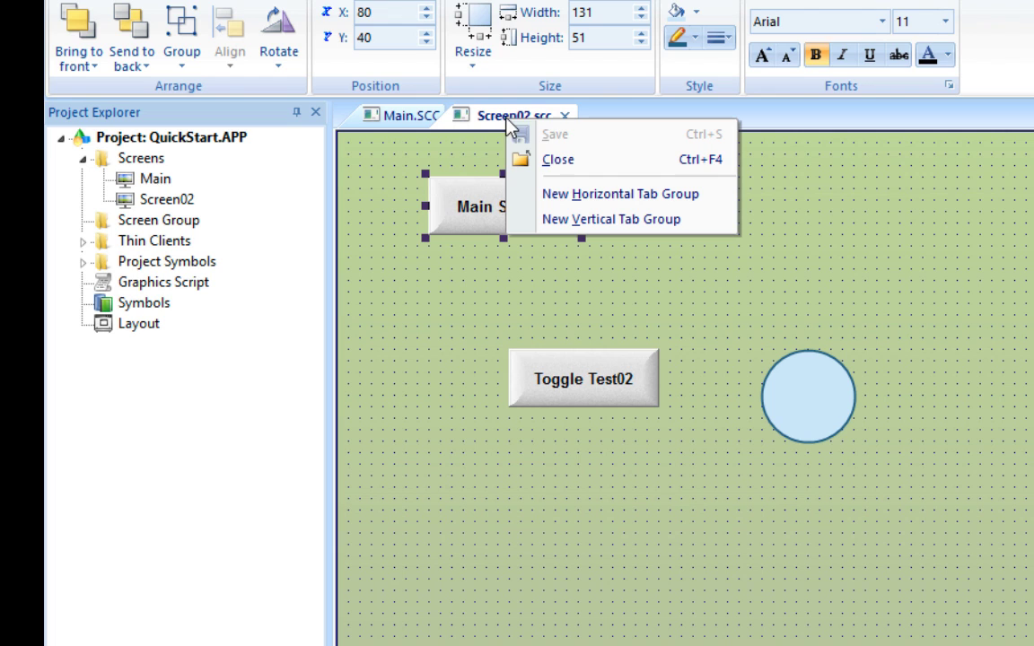
left_click(570, 162)
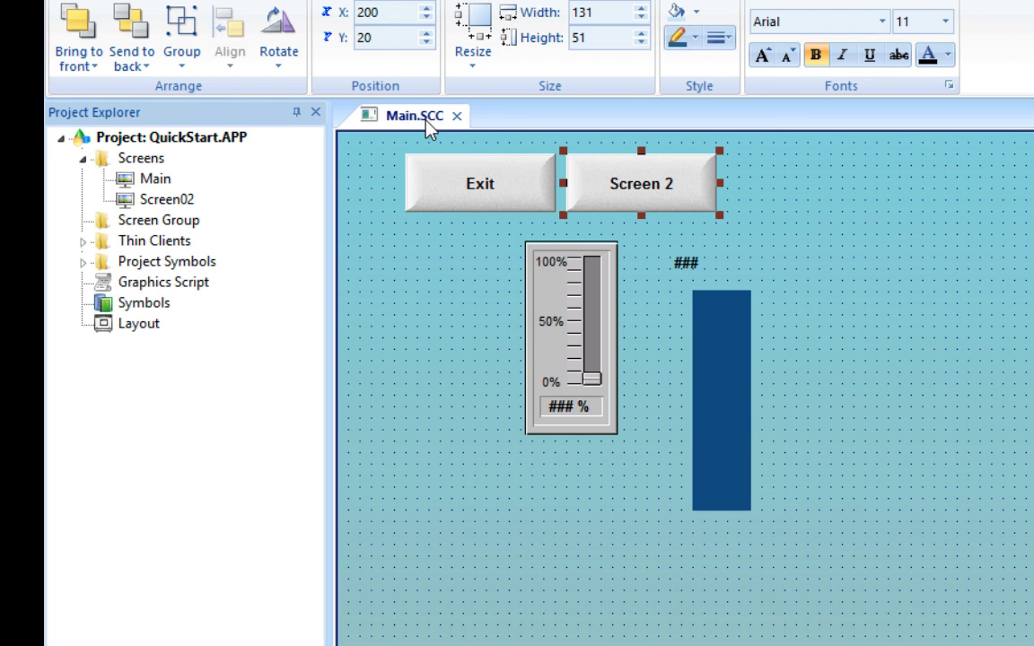
double_click(615, 193)
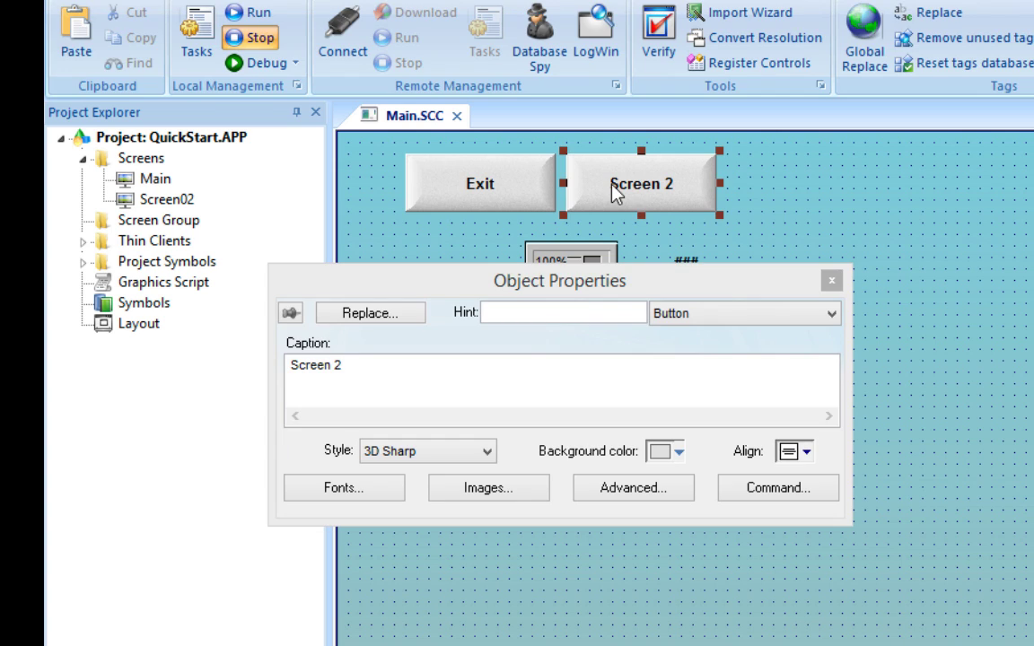
left_click(336, 366)
type(")")
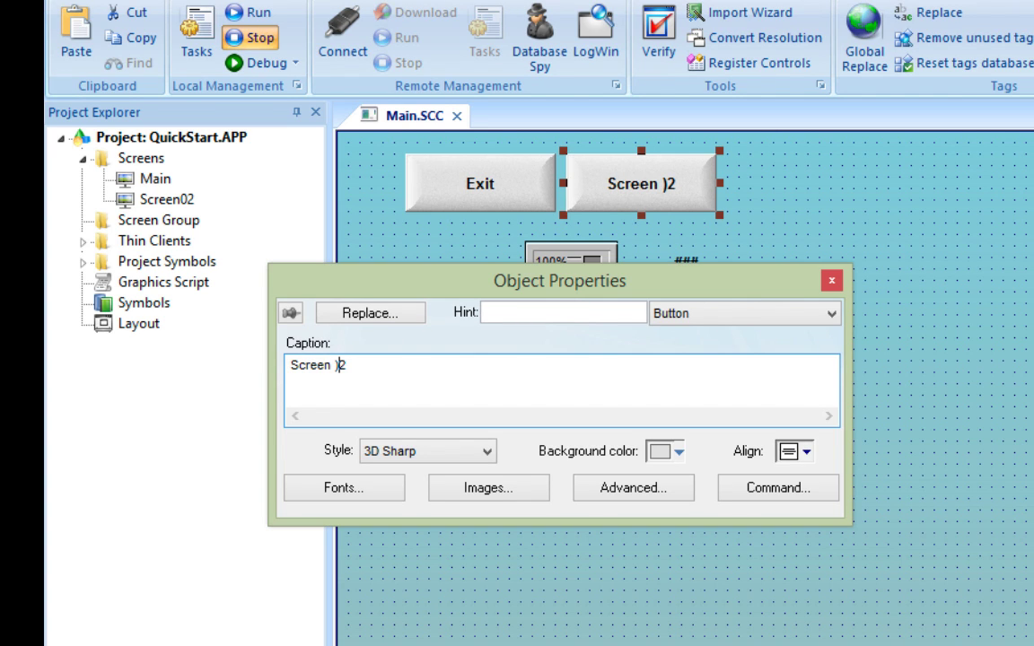
key("BackSpace")
type("0")
Give the Screen 02 button an Open Screen command targeting Screen02.scc.
left_click(764, 491)
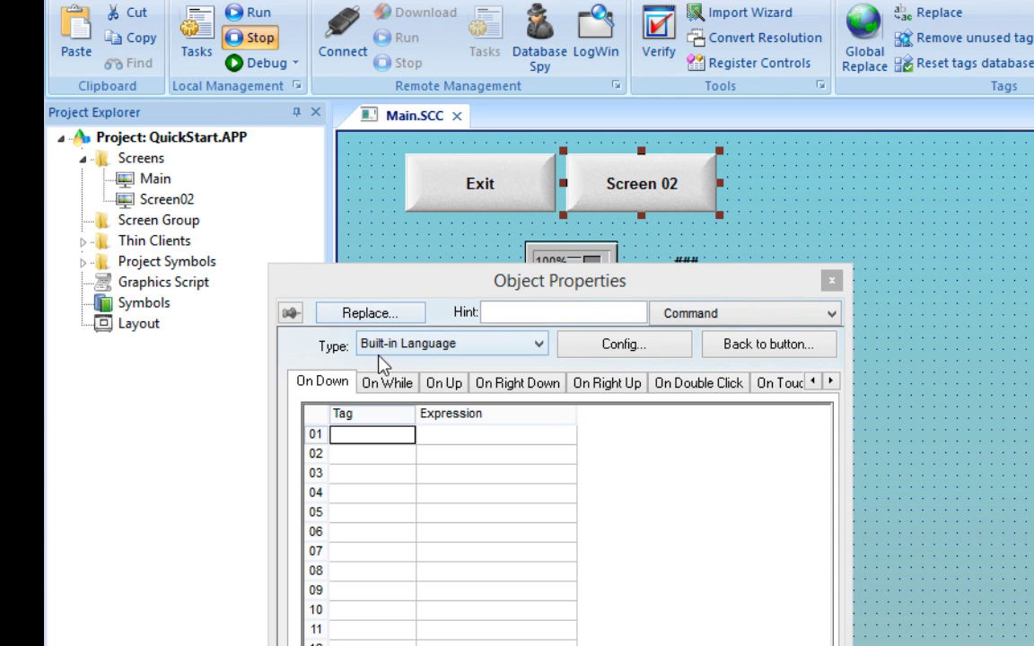
left_click(369, 344)
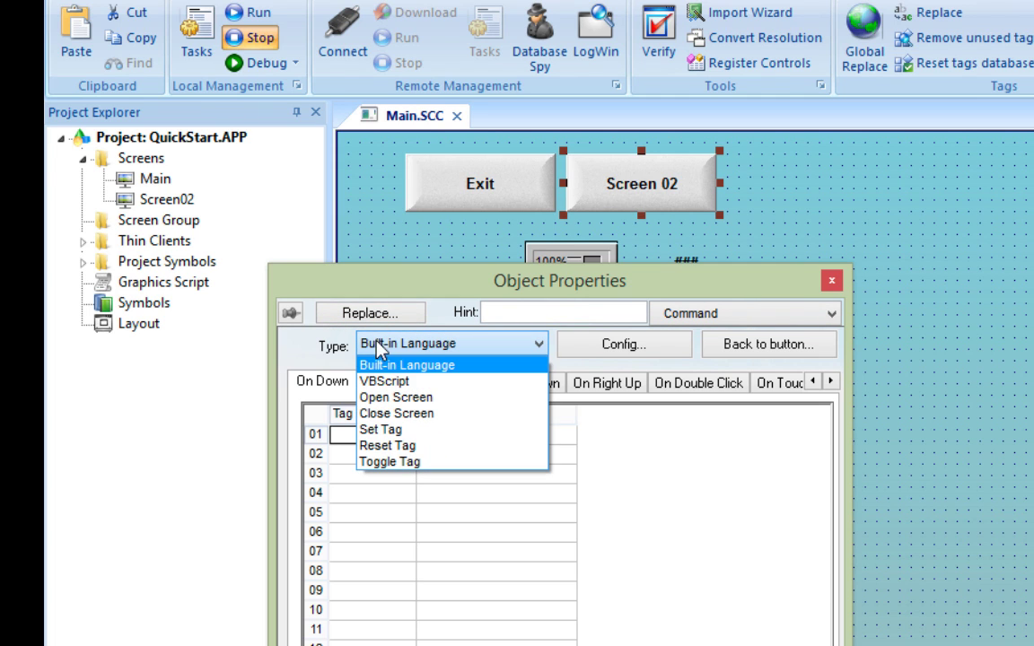
left_click(384, 397)
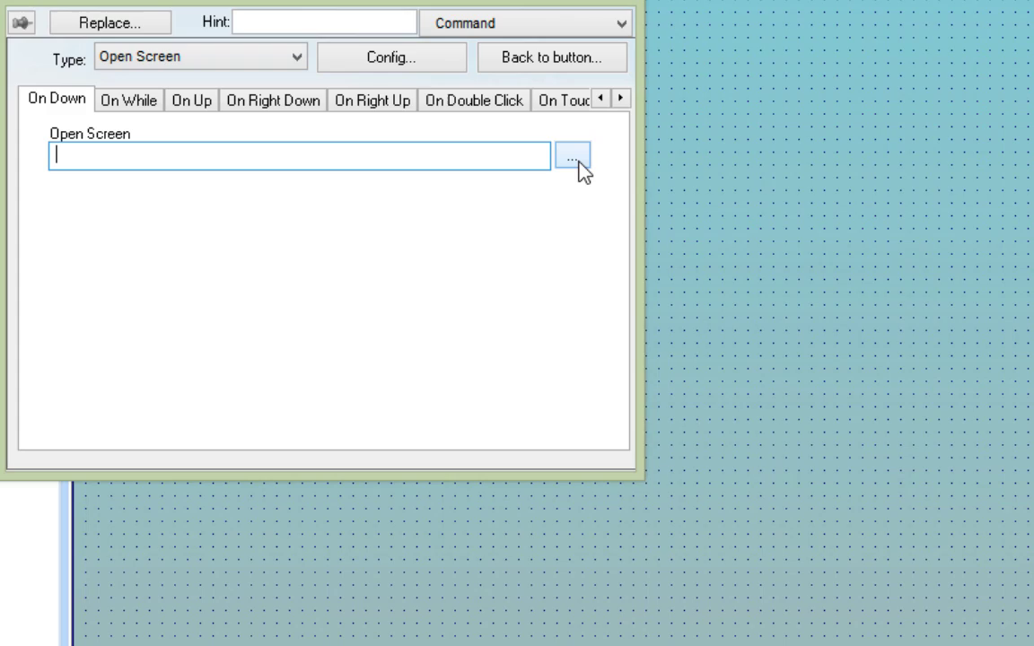
left_click(574, 159)
left_click(424, 215)
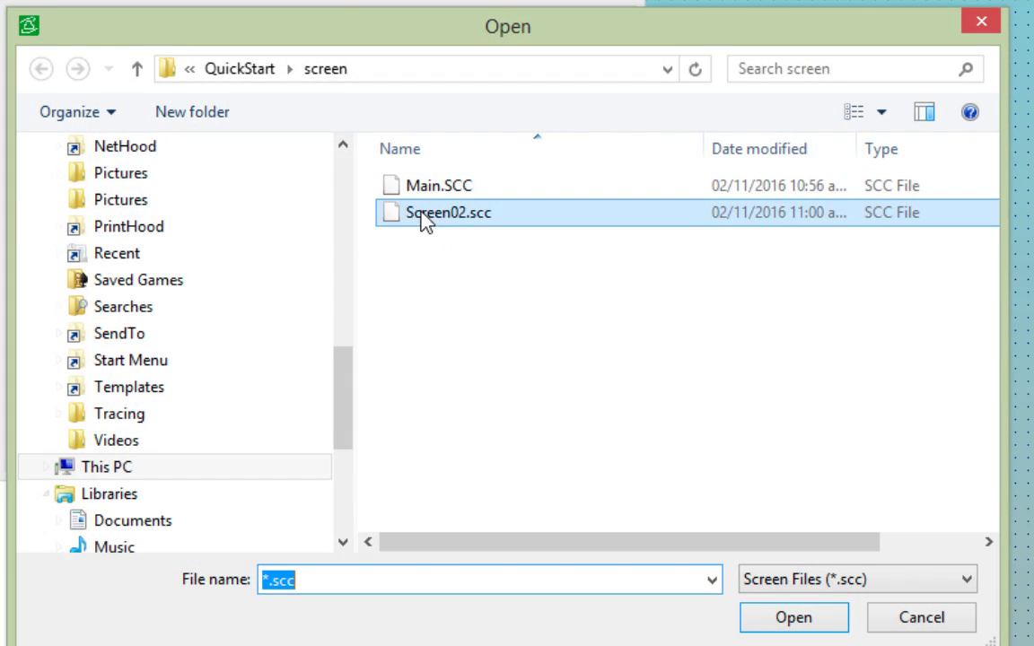
key("Return")
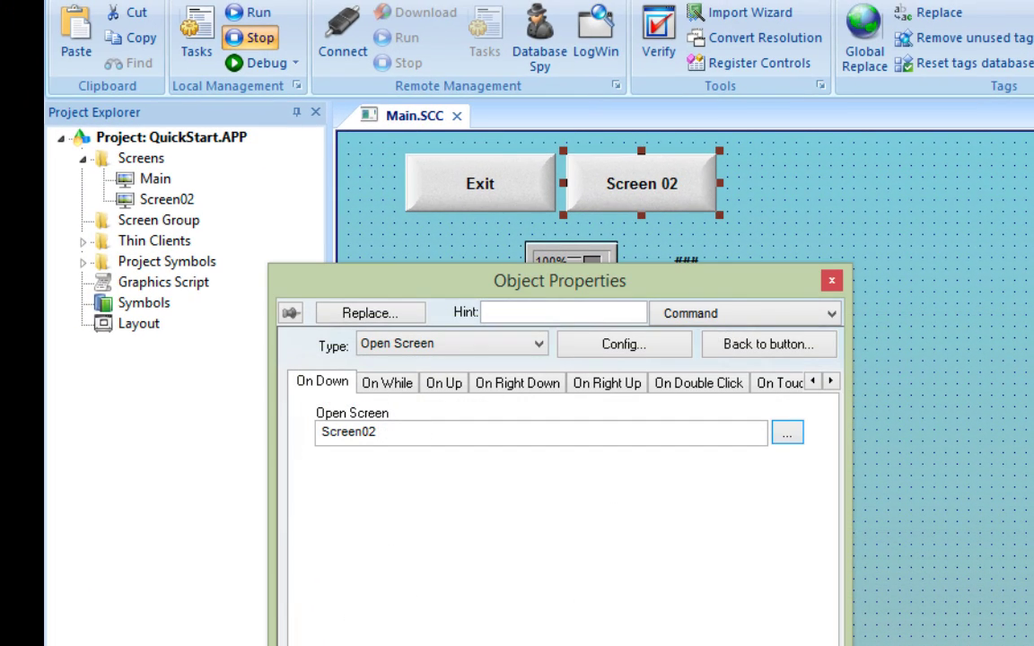
Close the button properties, then save and close Main.SCC.
left_click(832, 284)
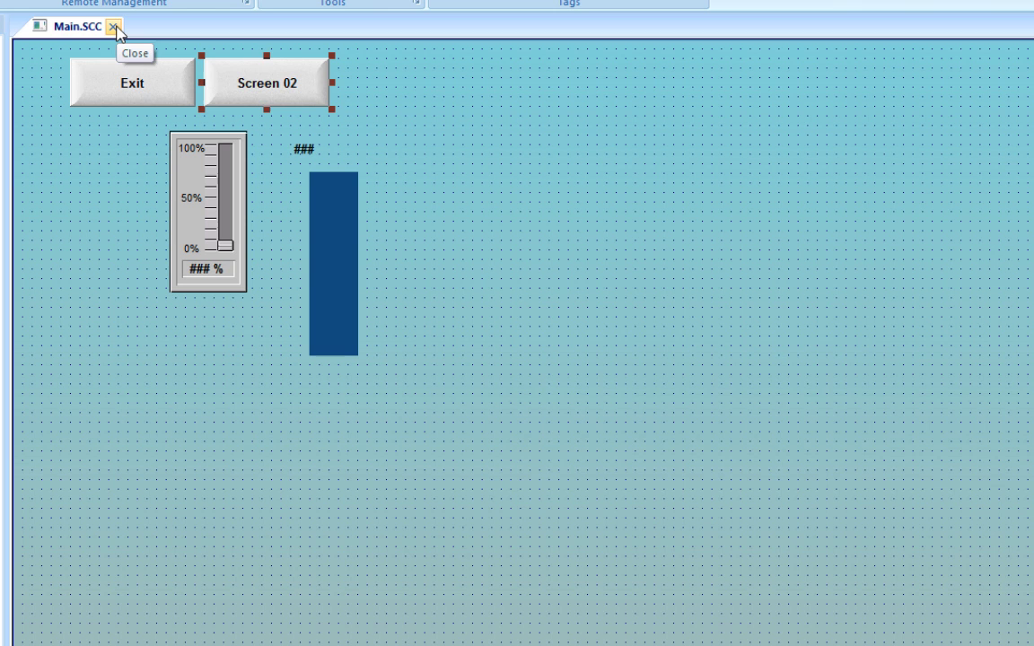
left_click(114, 28)
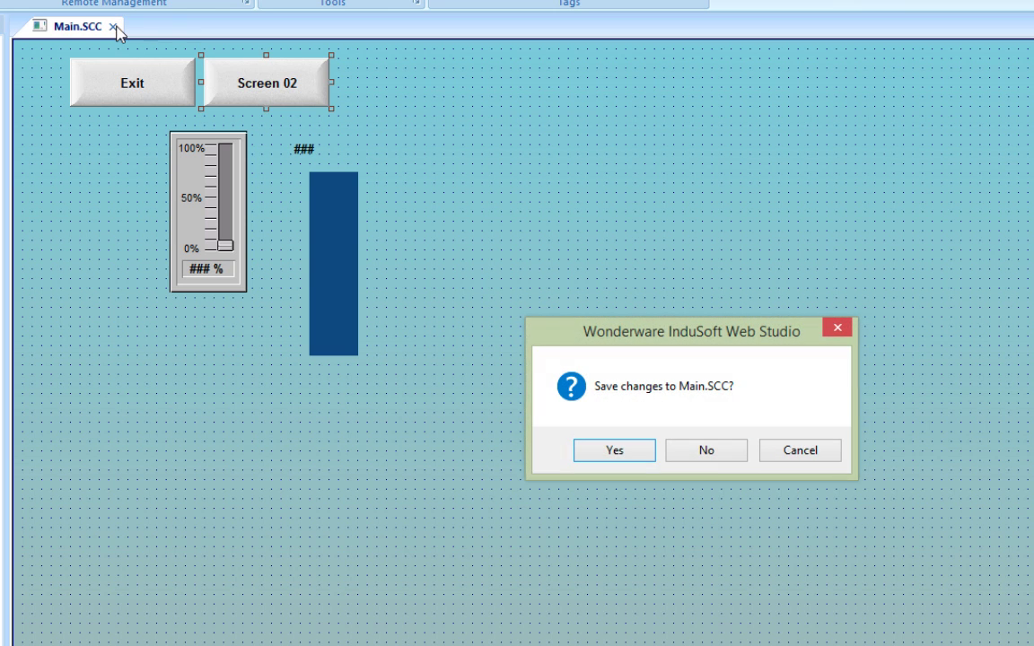
left_click(617, 454)
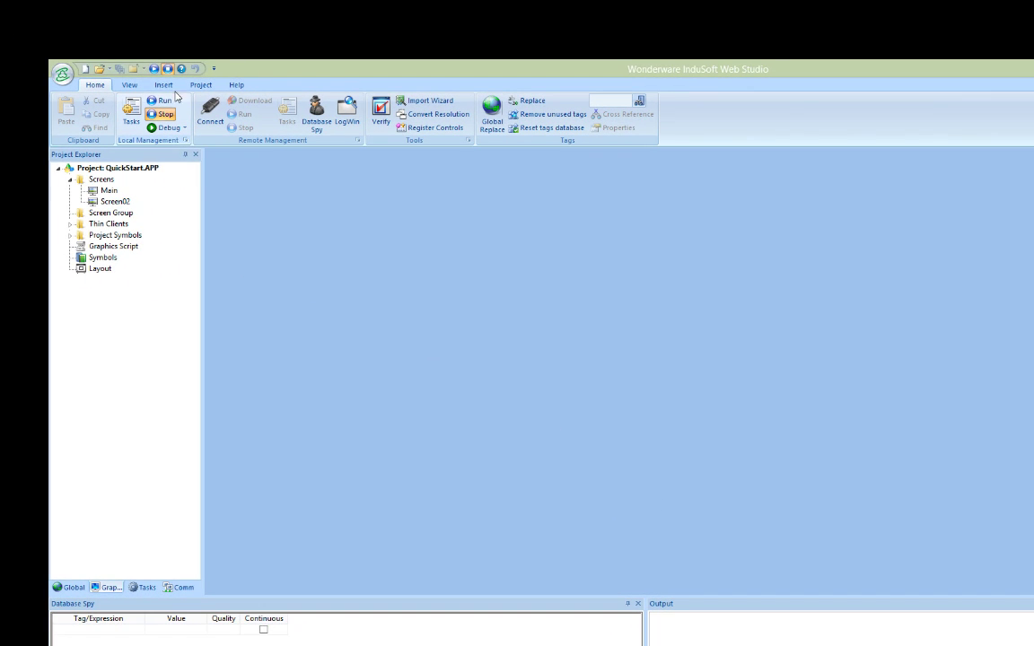
Run the project, toggle the Test02 indicator red/green, return to Main and exit.
left_click(153, 101)
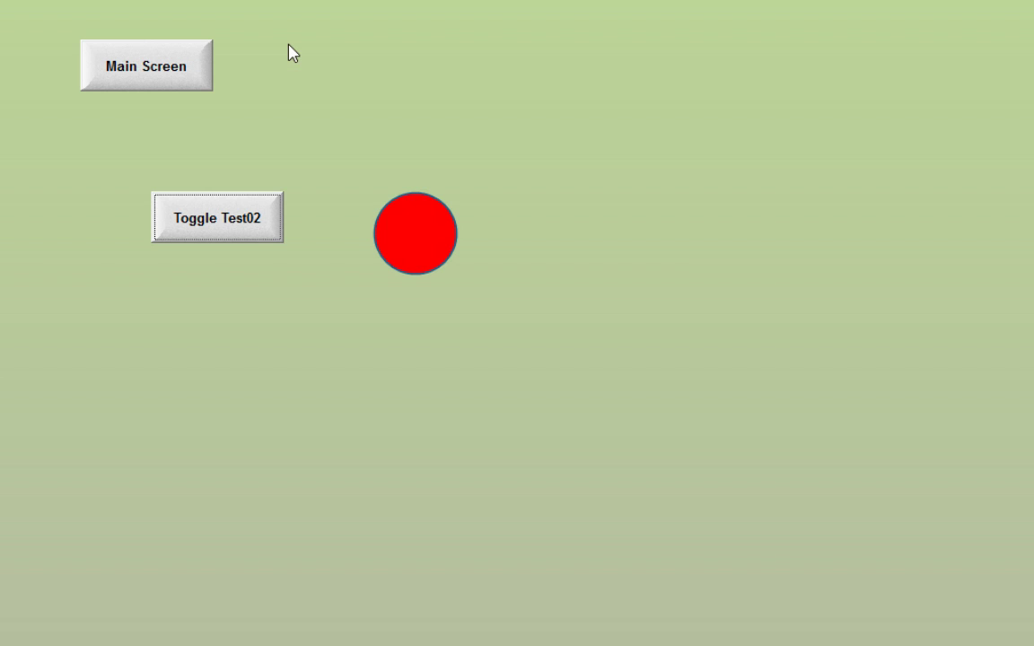
left_click(203, 224)
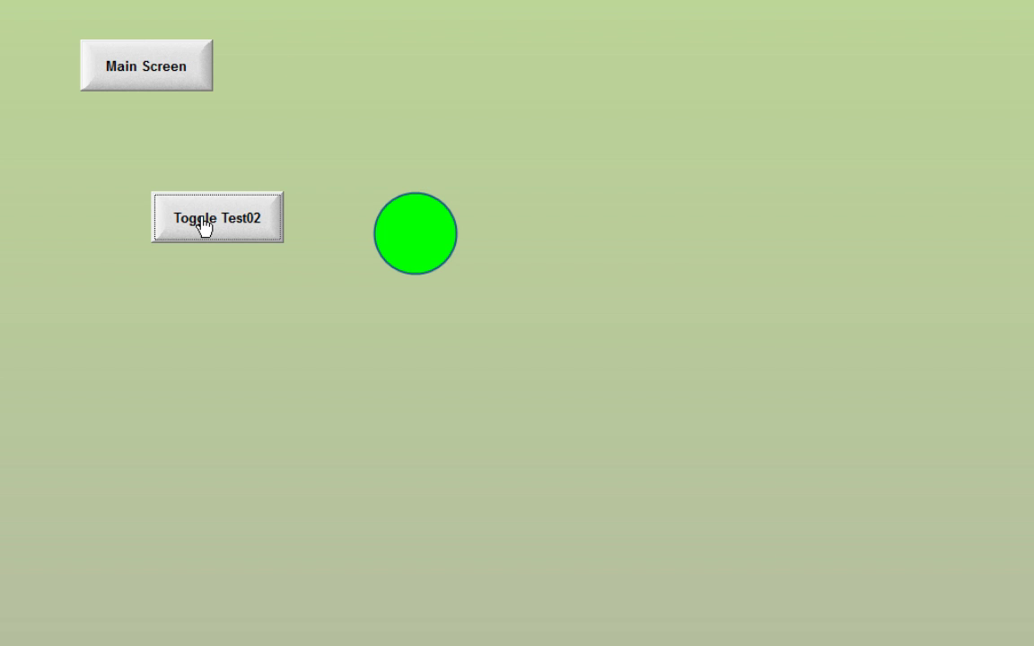
left_click(203, 225)
left_click(202, 224)
left_click(203, 225)
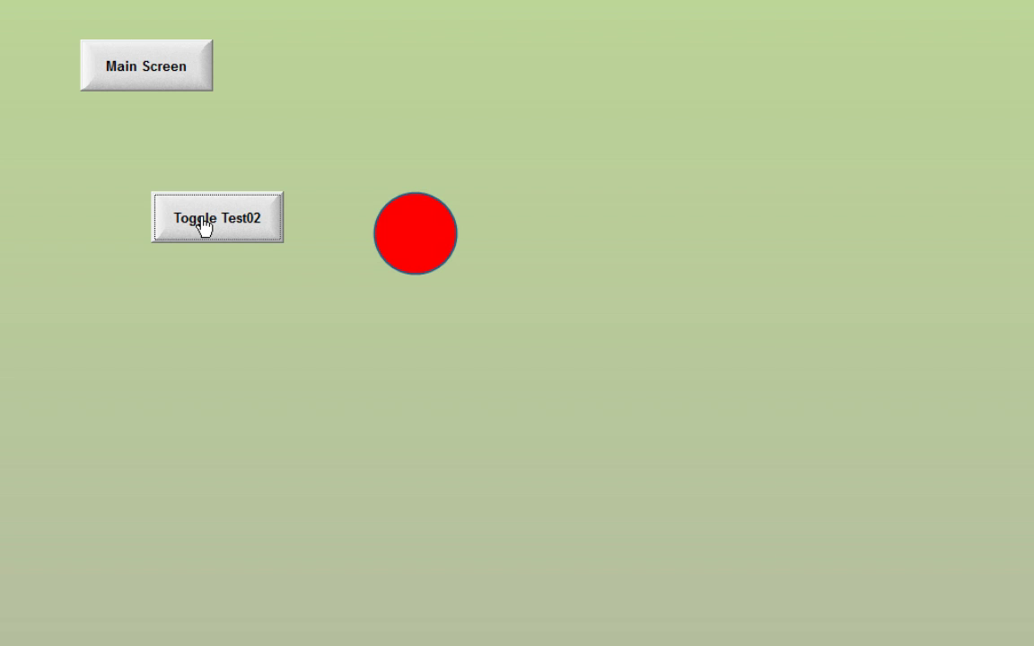
left_click(150, 75)
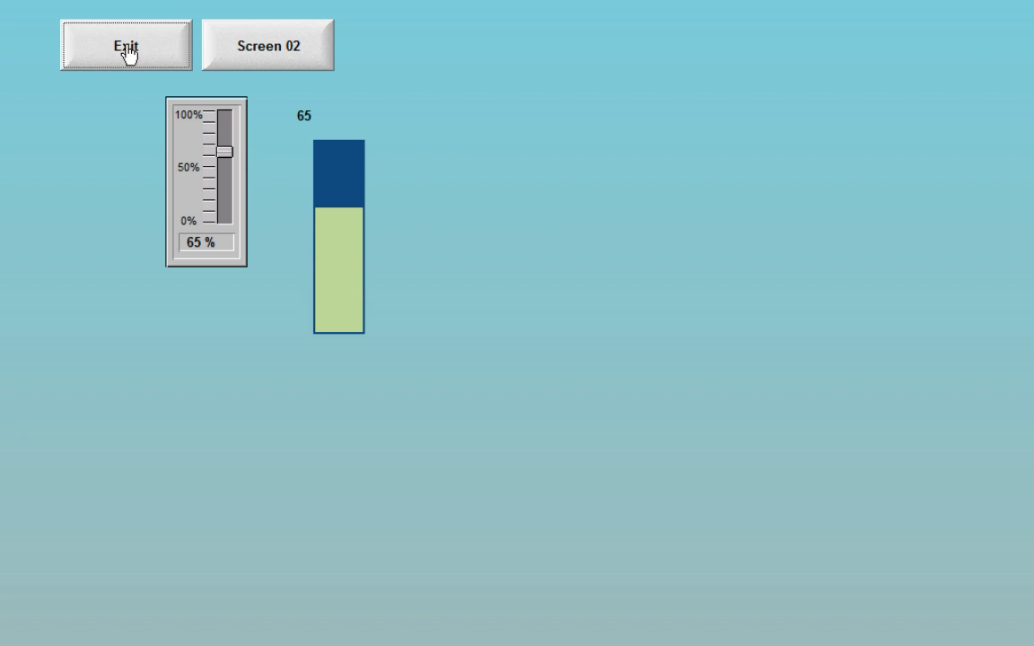
left_click(127, 53)
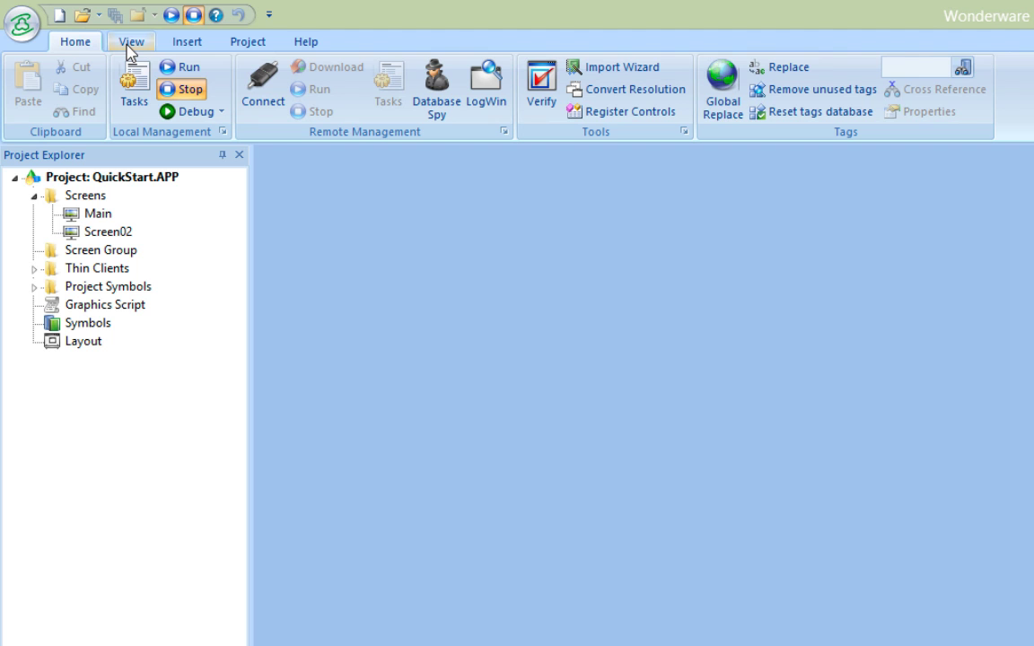